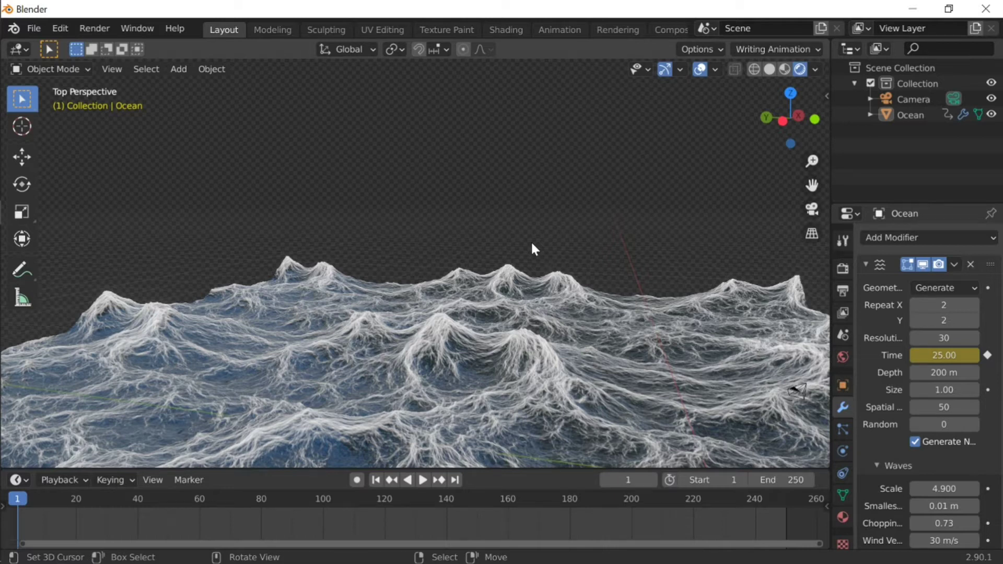
# Examine the finished ocean surface from several angles using walk navigation
pyautogui.hotkey('shift', 'f')
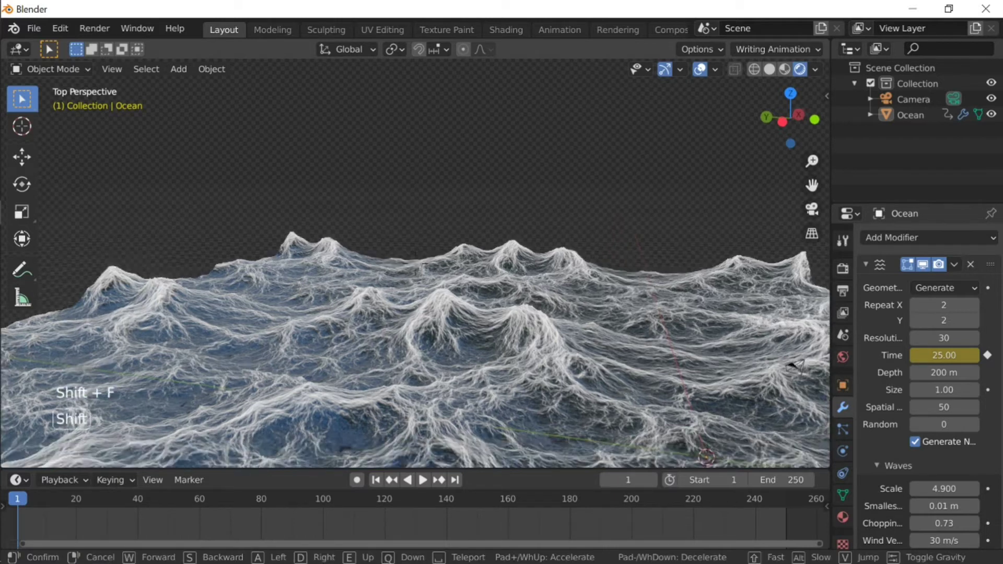
pyautogui.press('d')
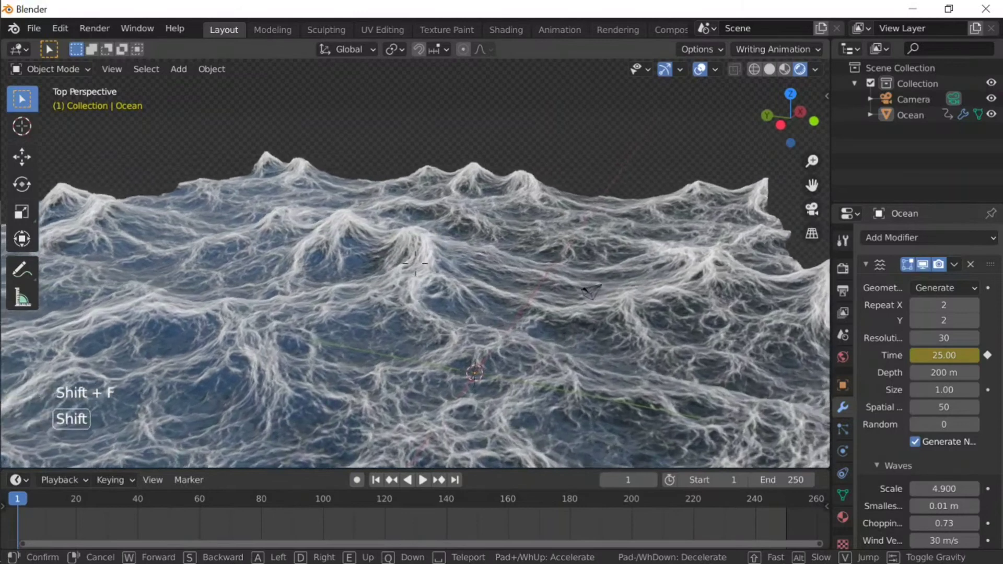
pyautogui.press('d')
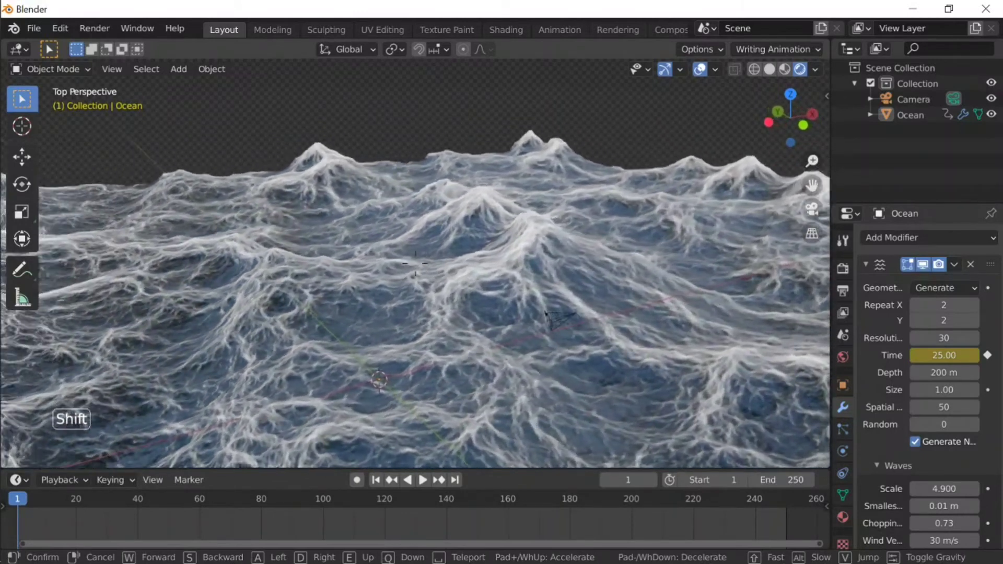
pyautogui.press('d')
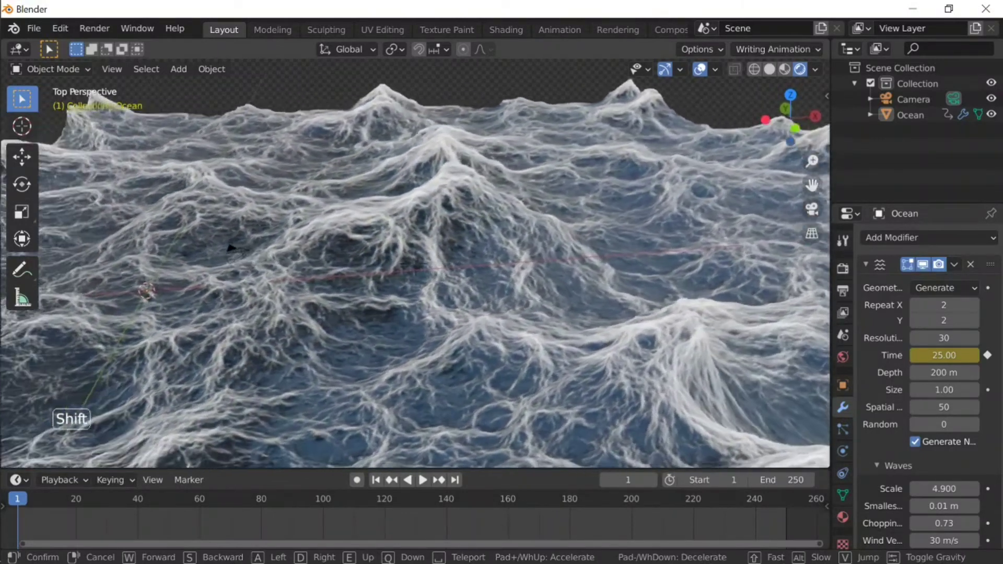
pyautogui.press('d')
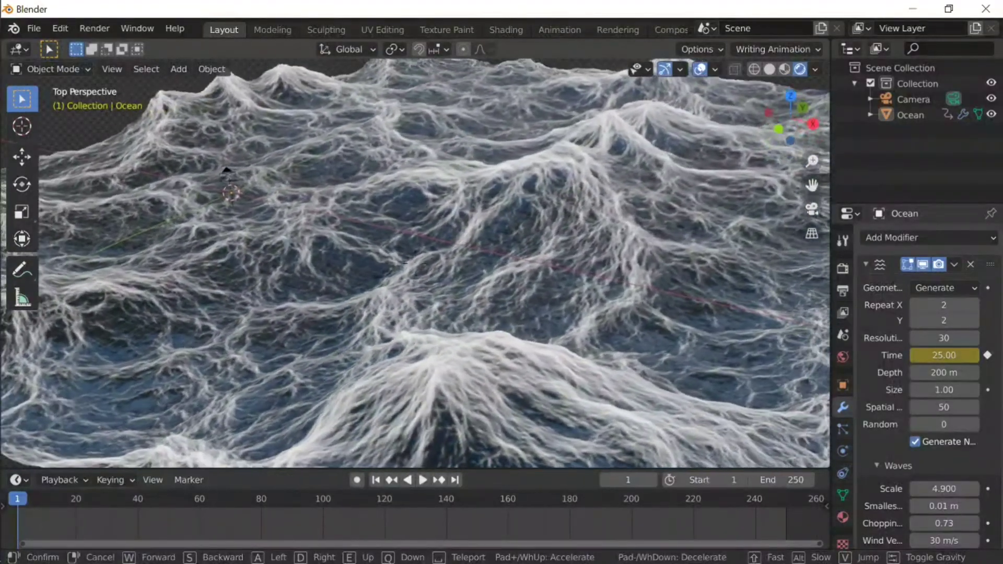
pyautogui.press('d')
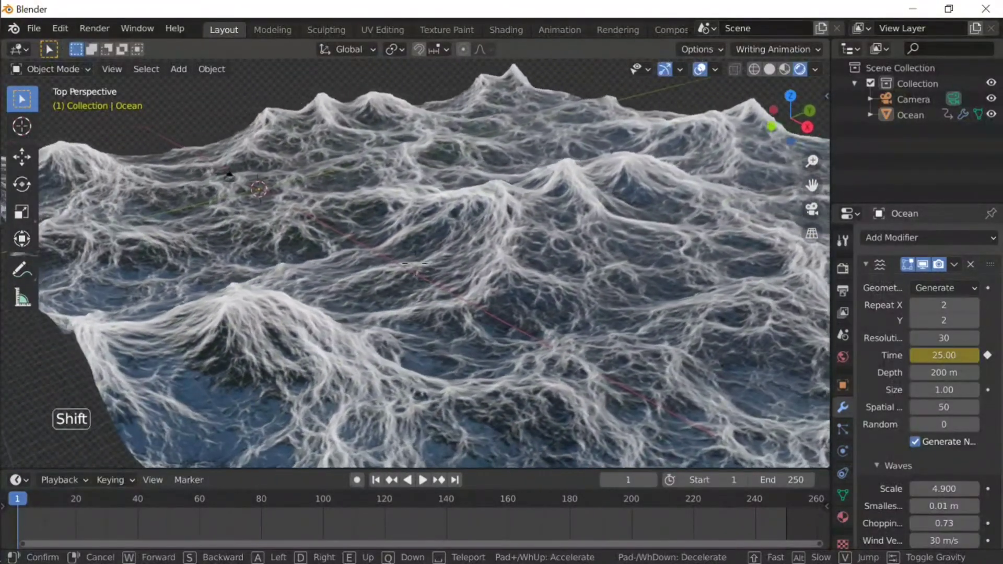
pyautogui.press('d')
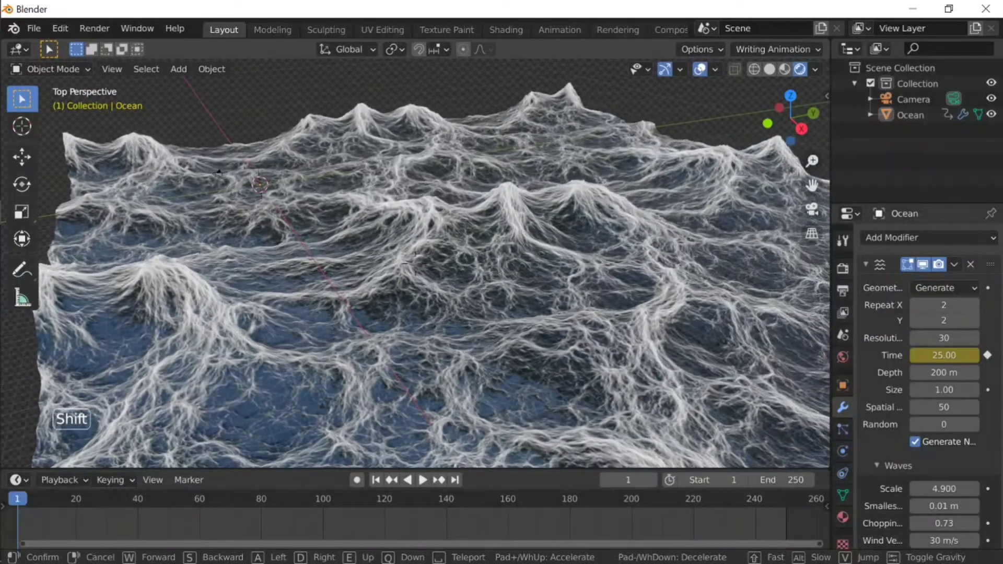
pyautogui.hotkey('shift', 'd')
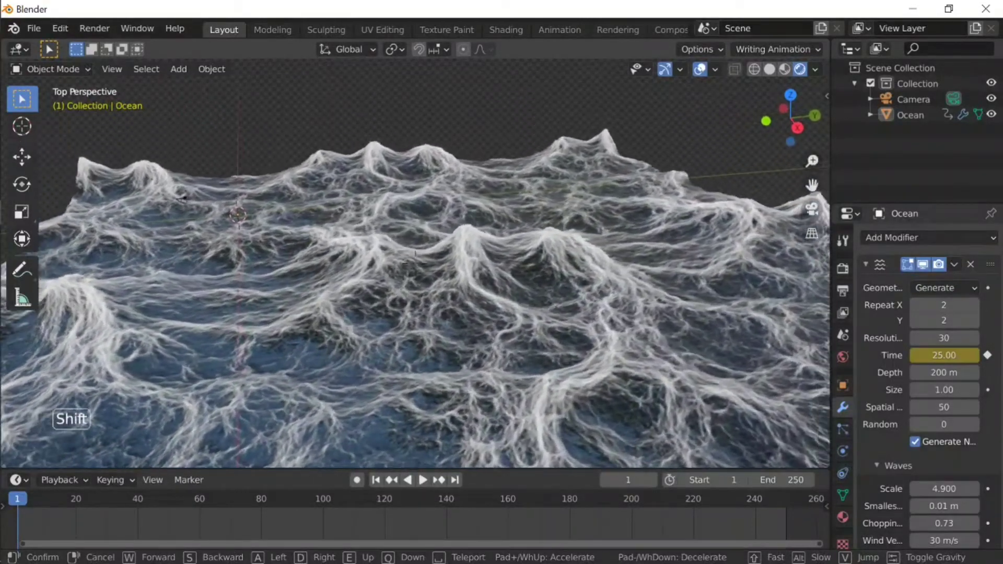
pyautogui.hotkey('shift', 's')
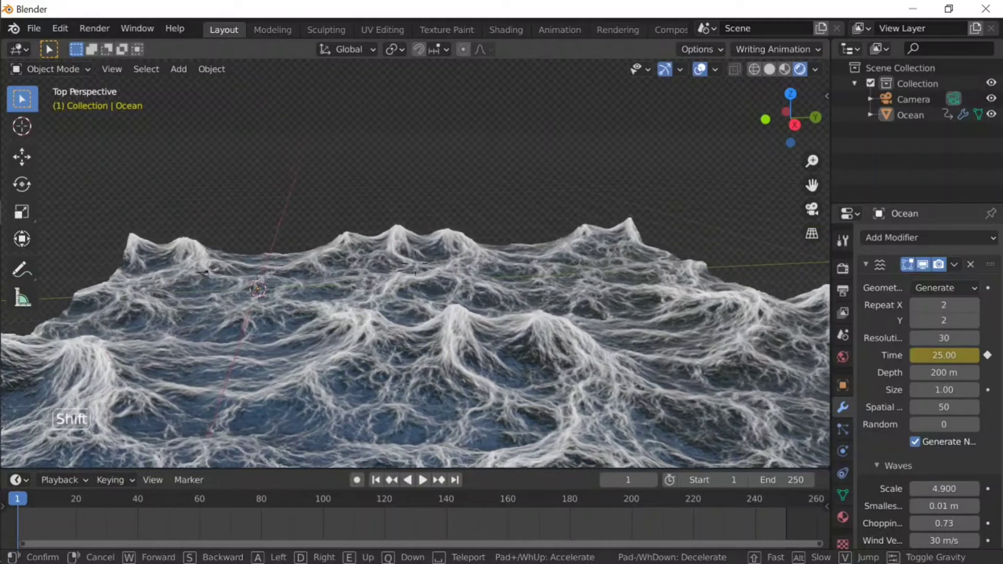
pyautogui.hotkey('shift', 'a')
pyautogui.click(415, 264)
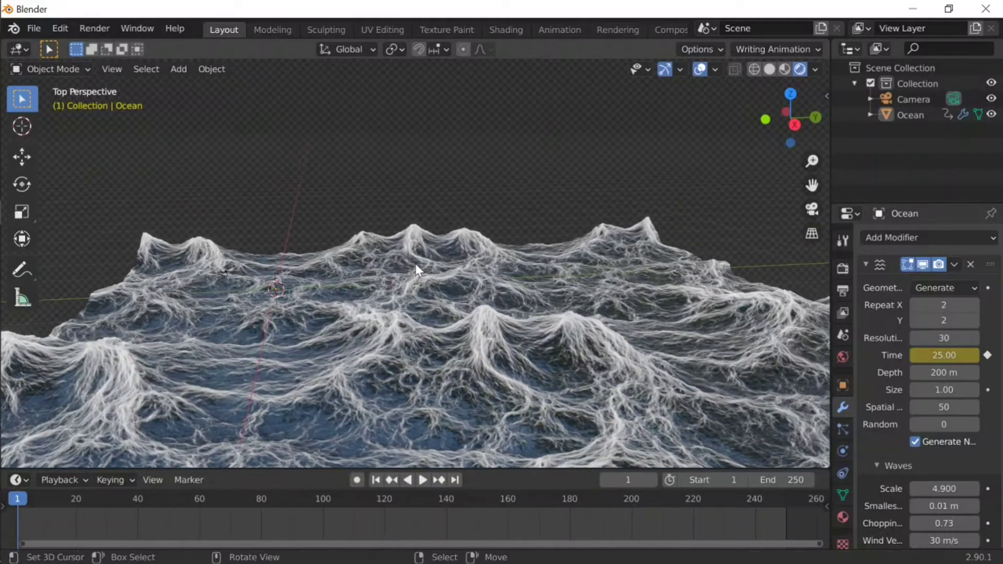
pyautogui.hotkey('shift', 'f')
pyautogui.hotkey('shift', 'd')
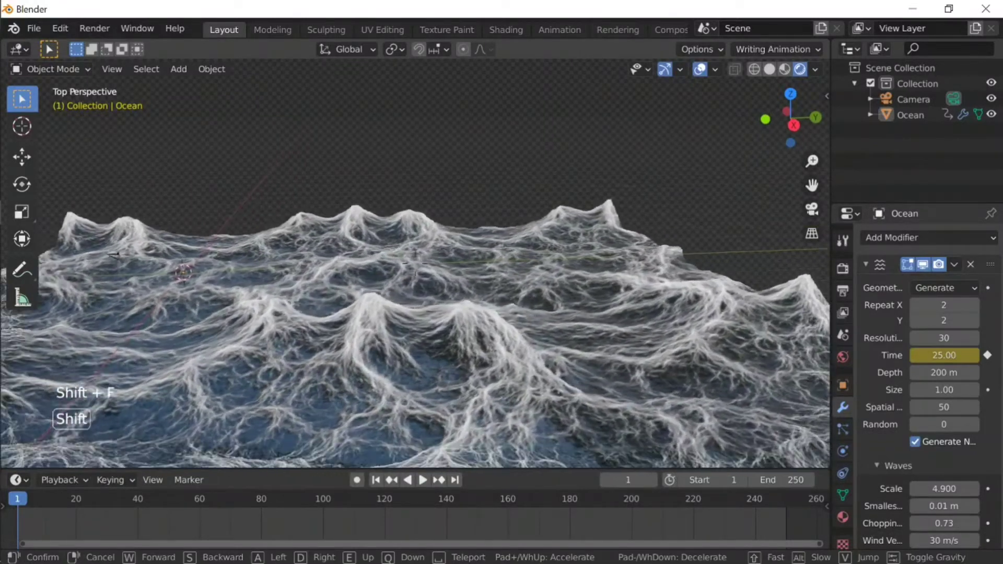
pyautogui.click(415, 265)
pyautogui.hotkey('shift', 'f')
pyautogui.hotkey('shift', 'f')
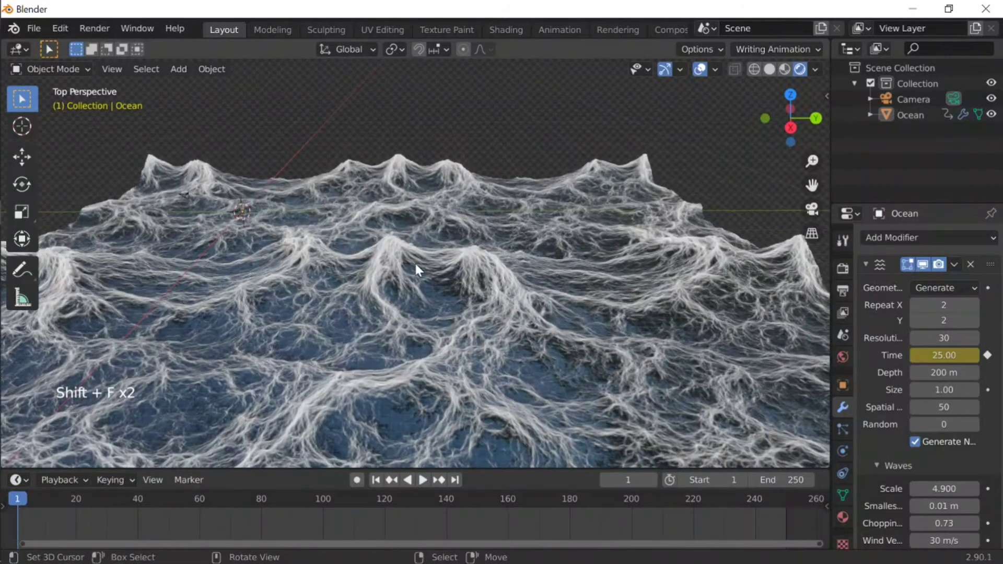
pyautogui.rightClick(486, 237)
pyautogui.press('r')
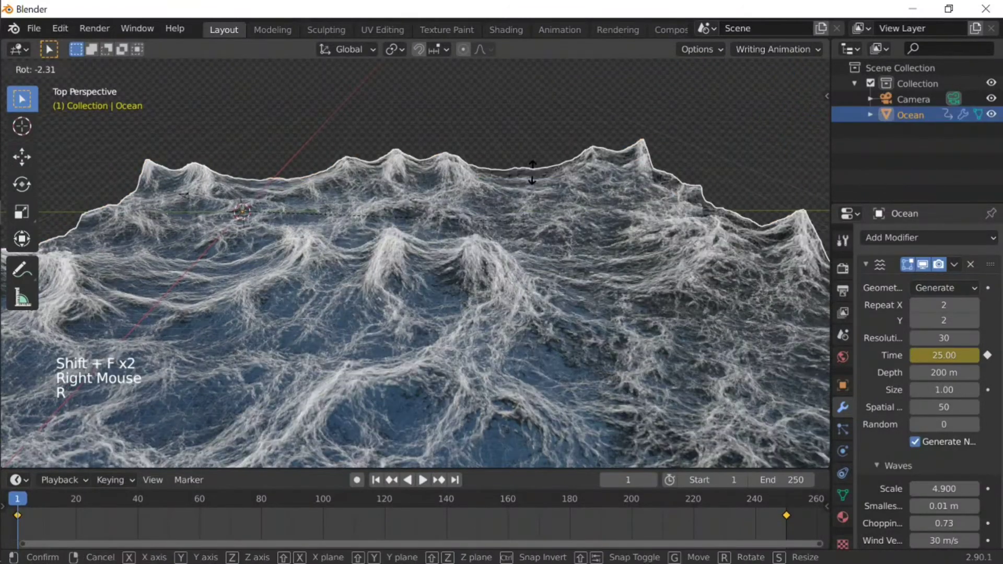
pyautogui.rightClick(538, 126)
pyautogui.click(547, 143)
# Start a new scene file without saving changes to the current ocean scene
pyautogui.hotkey('shift', 'f')
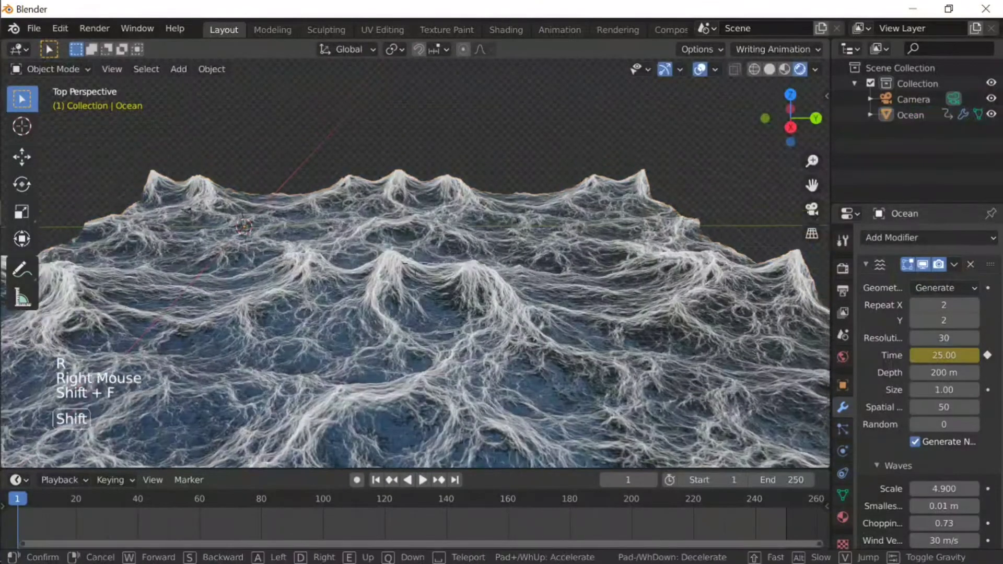
pyautogui.click(368, 338)
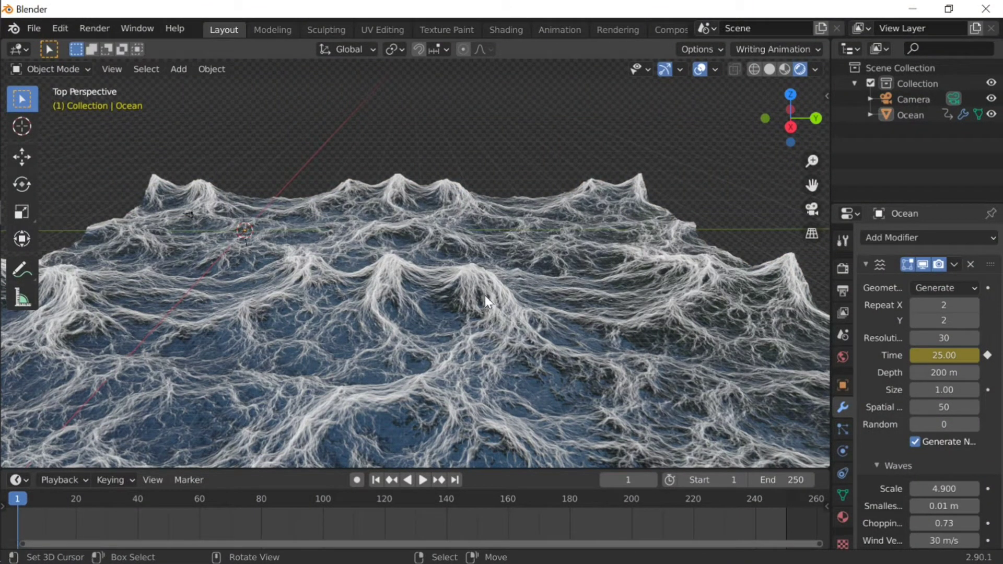
pyautogui.click(41, 28)
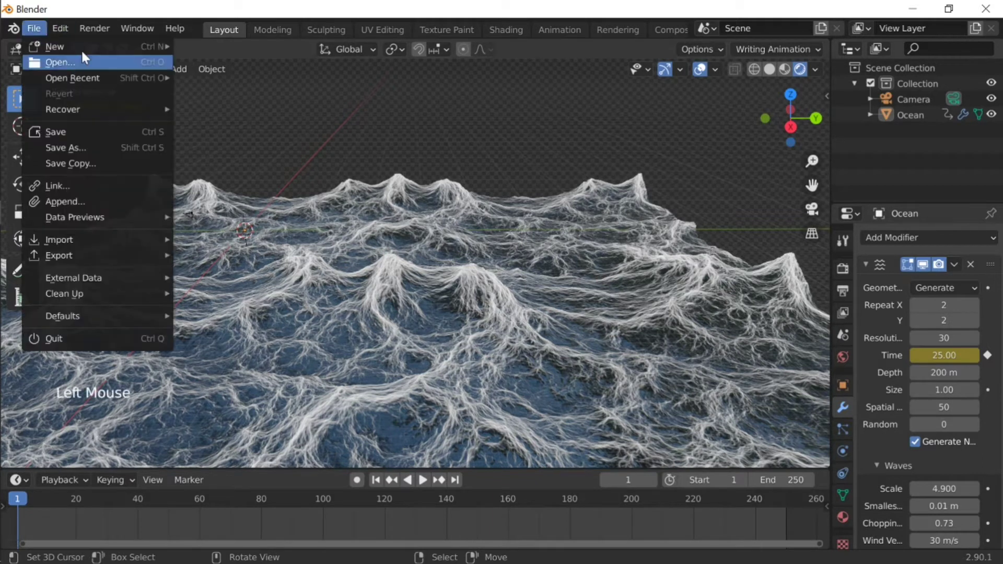
pyautogui.moveTo(82, 46)
pyautogui.click(230, 45)
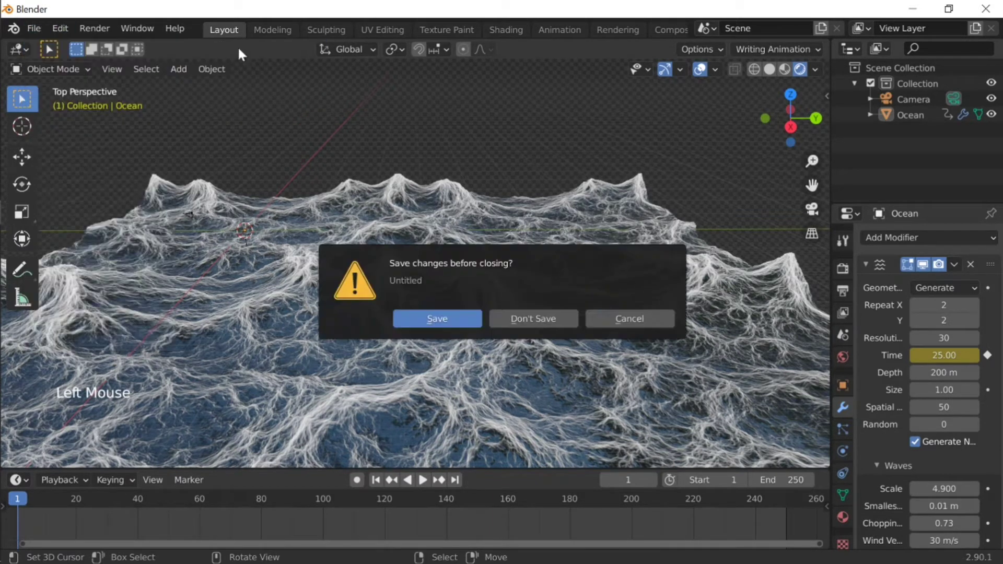
pyautogui.click(539, 322)
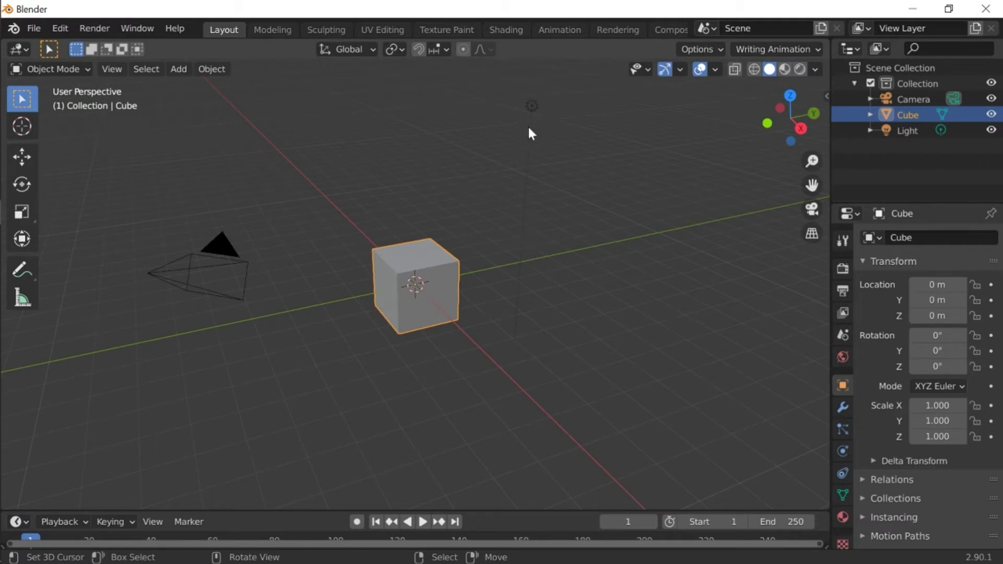
# Delete the default light from the scene, keeping the camera
pyautogui.click(532, 106)
pyautogui.press('Delete')
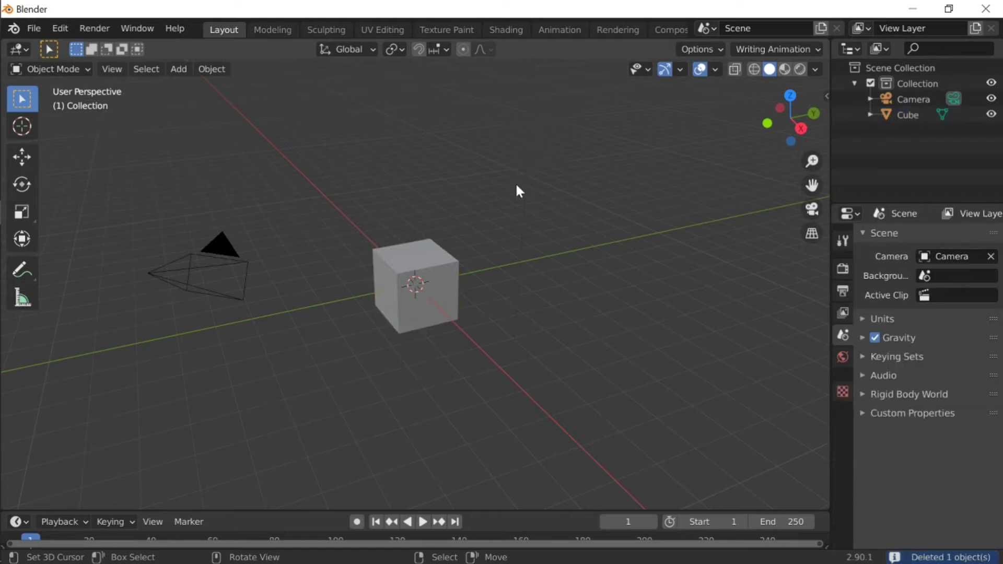
pyautogui.click(248, 272)
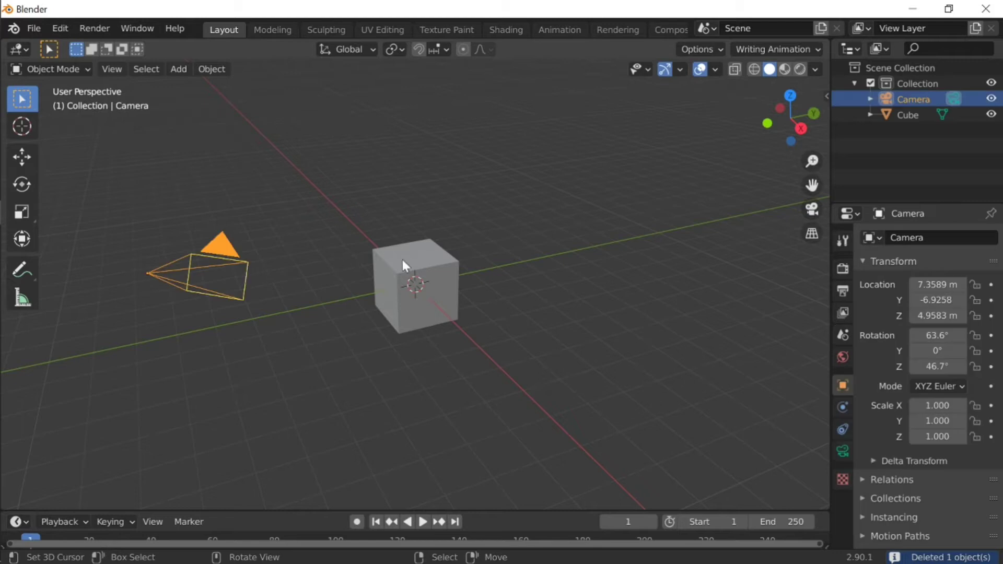
# Add an Ocean modifier to the default cube
pyautogui.click(434, 269)
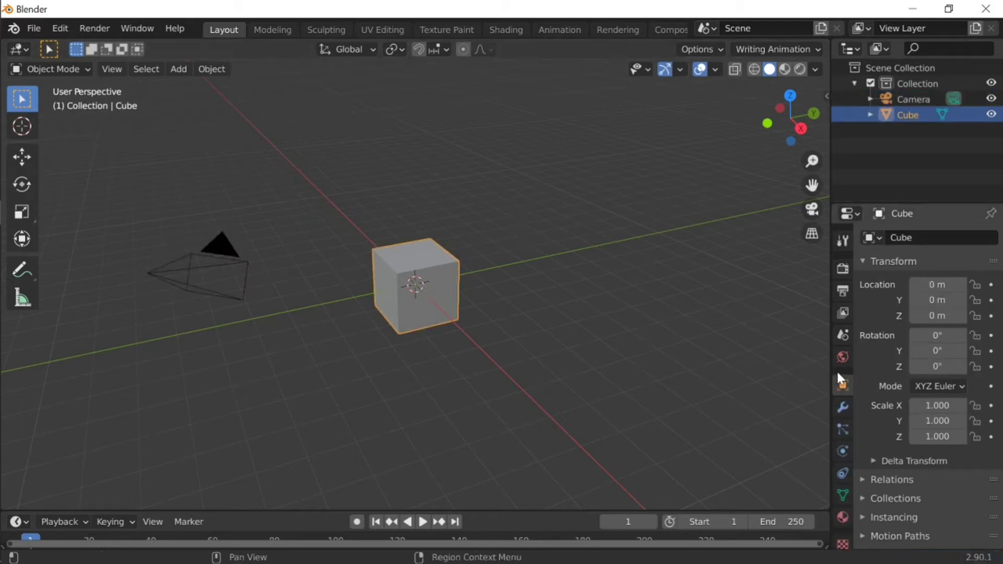
pyautogui.click(842, 408)
pyautogui.click(919, 237)
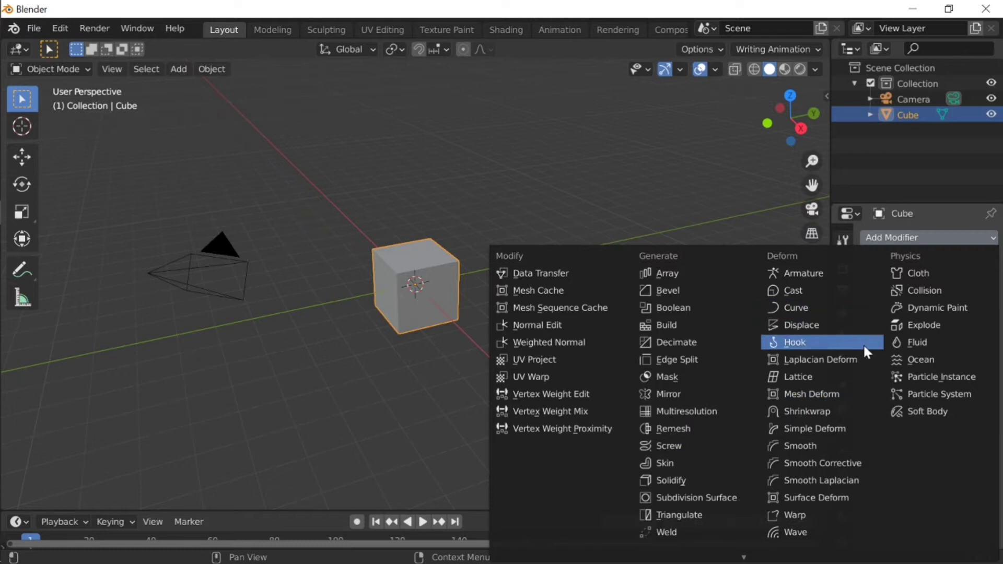
pyautogui.click(573, 387)
pyautogui.click(455, 306)
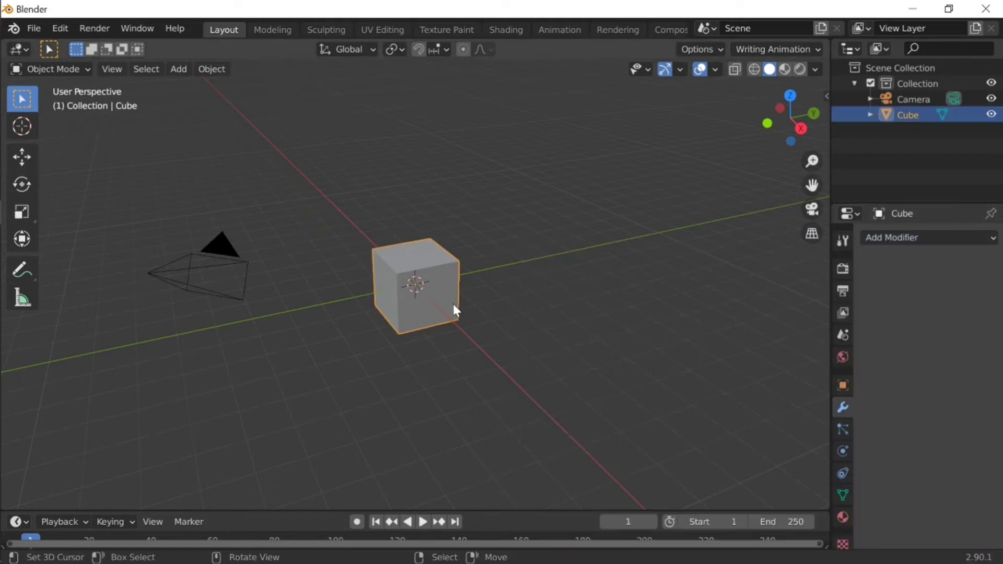
pyautogui.click(895, 236)
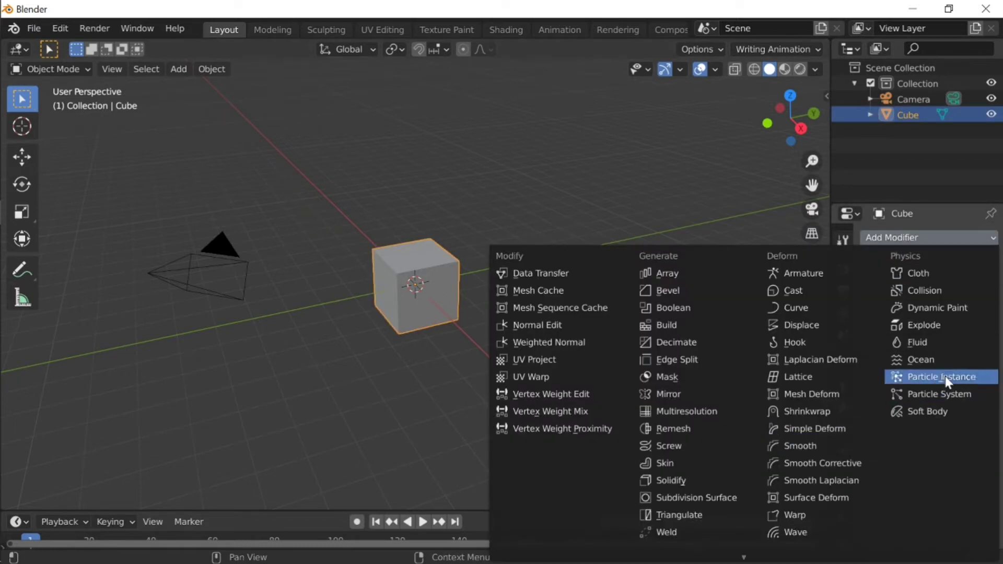
pyautogui.click(938, 362)
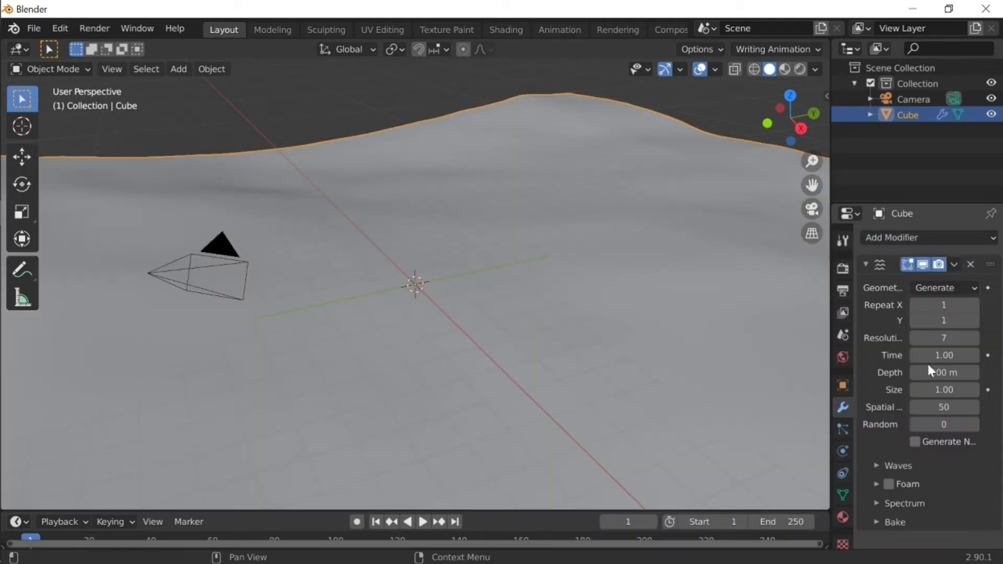
# Deselect the generated ocean surface and expand the Ocean modifier's Waves settings
pyautogui.click(725, 109)
pyautogui.hotkey('shift', '`')
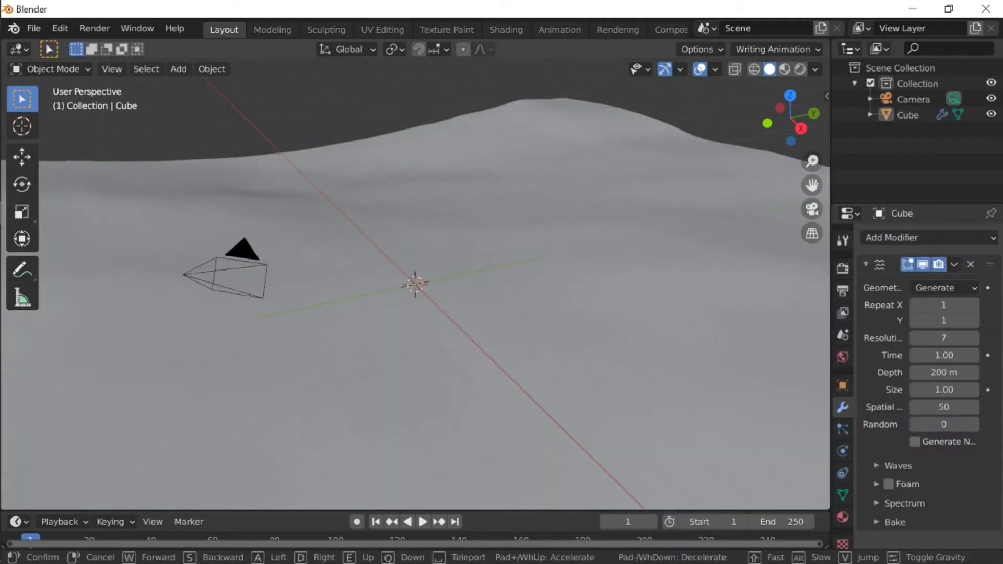
pyautogui.click(415, 283)
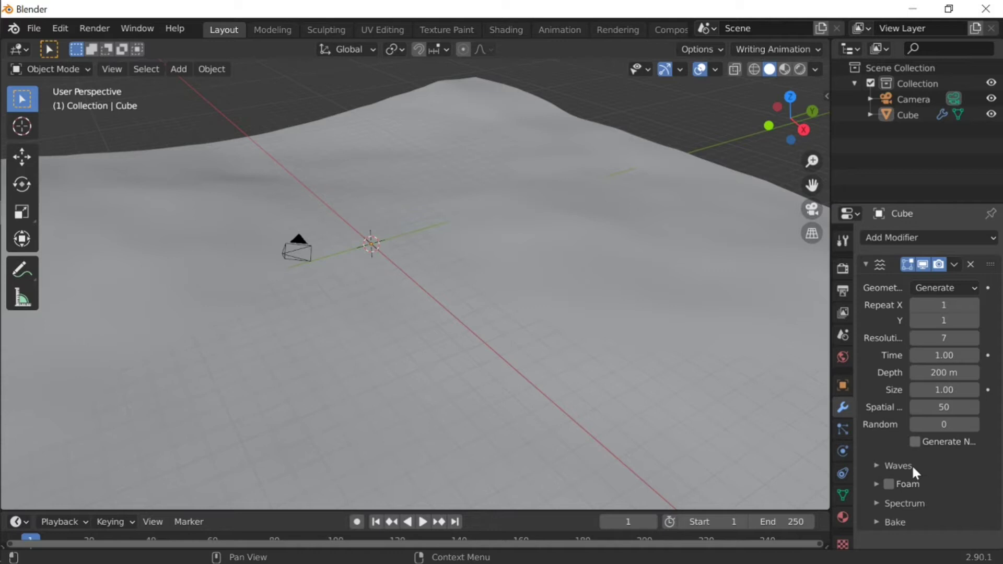
pyautogui.click(898, 466)
pyautogui.click(413, 284)
pyautogui.press('r')
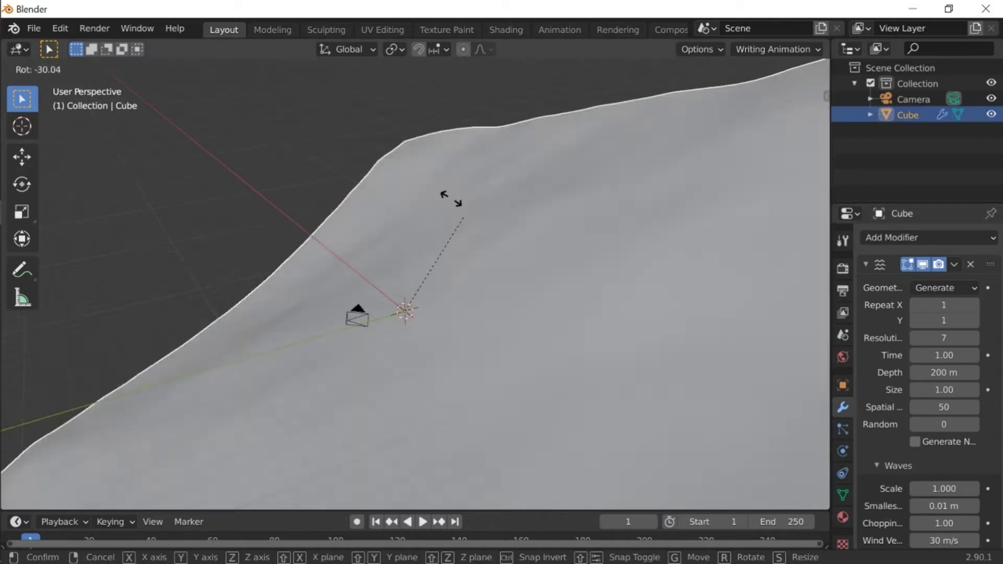
pyautogui.press('Escape')
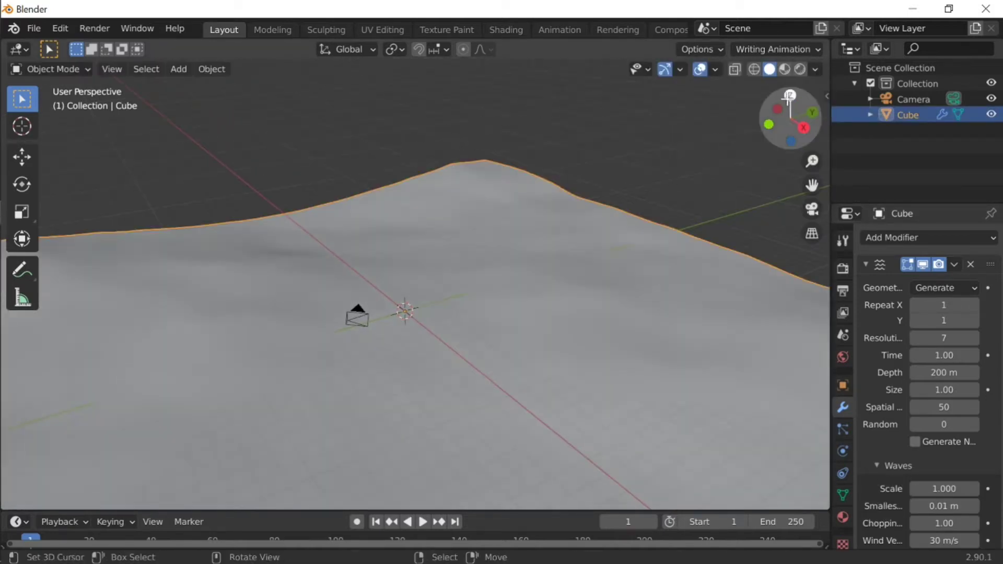
# Set the Ocean modifier's Repeat X and Repeat Y to 2 while viewing the surface from above
pyautogui.click(789, 96)
pyautogui.scroll(-8, 642, 242)
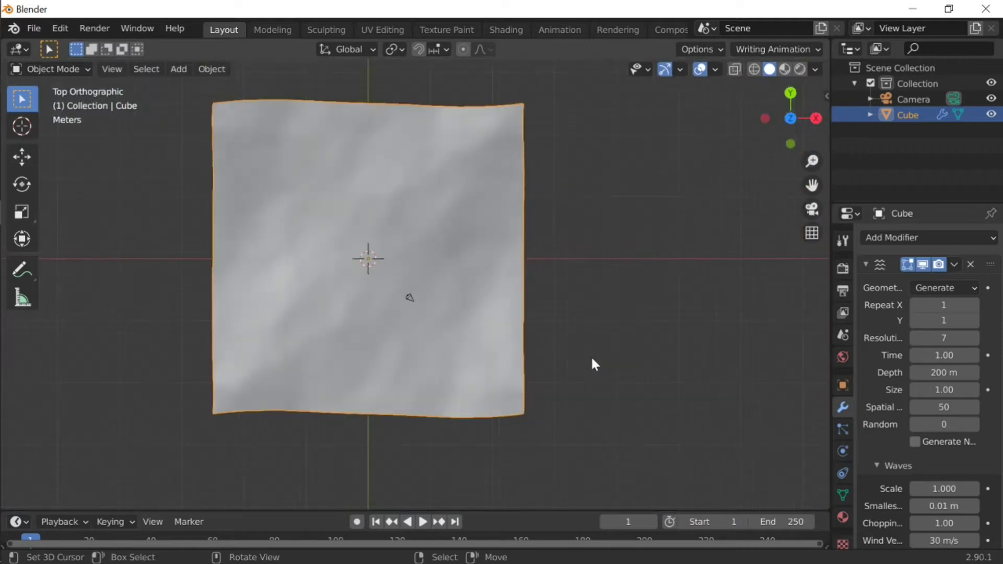
pyautogui.keyDown('shift'); pyautogui.moveTo(568, 351); pyautogui.dragTo(698, 385, button='middle'); pyautogui.keyUp('shift')
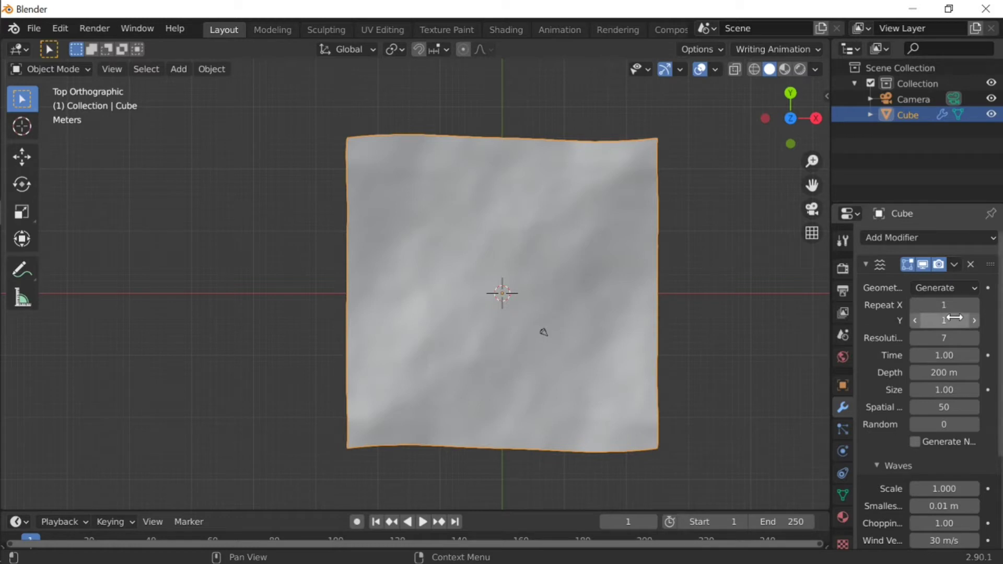
pyautogui.click(974, 307)
pyautogui.click(974, 320)
pyautogui.scroll(-5, 797, 337)
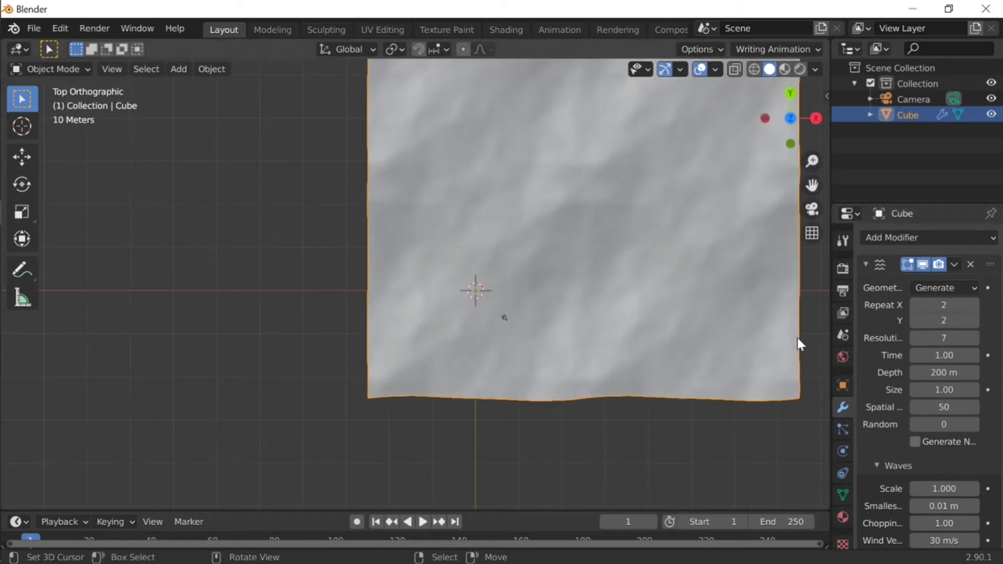
pyautogui.keyDown('shift'); pyautogui.moveTo(785, 332); pyautogui.dragTo(702, 372, button='middle'); pyautogui.keyUp('shift')
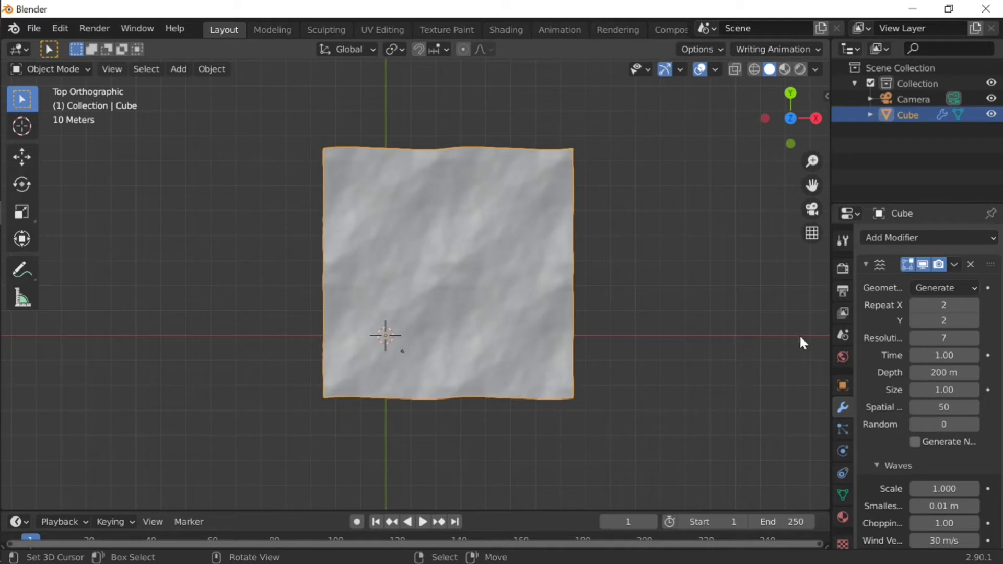
# Switch to a perspective view and fly down close to the ocean surface to examine its waves
pyautogui.press('KP_5')
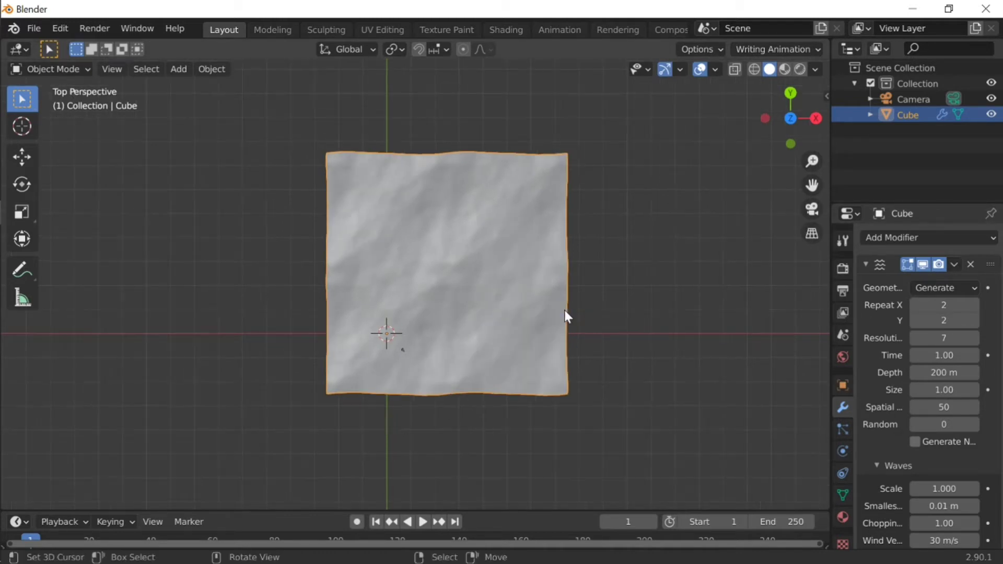
pyautogui.hotkey('shift', '`')
pyautogui.press('space')
pyautogui.moveTo(415, 284)
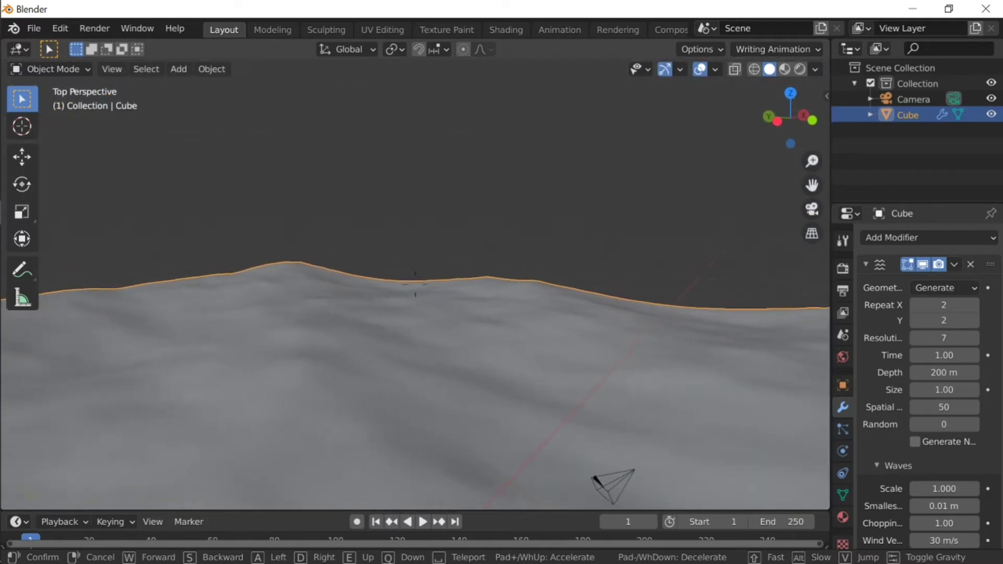
pyautogui.click(415, 284)
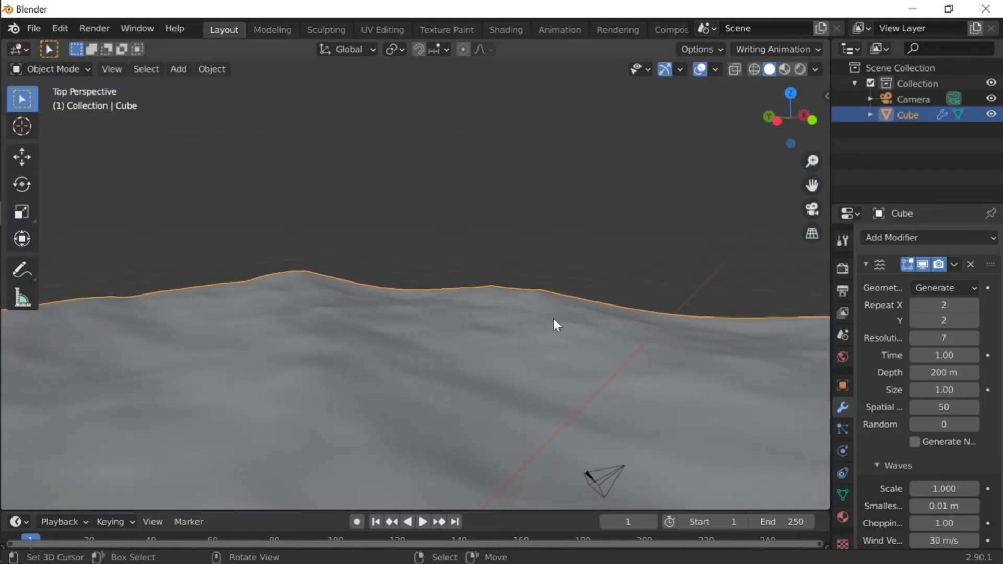
pyautogui.hotkey('shift', '`')
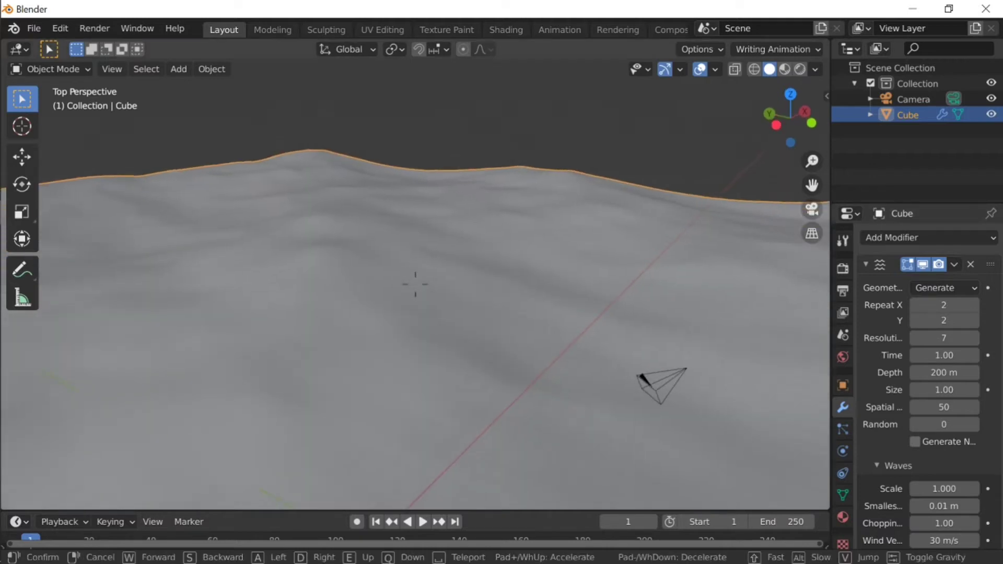
pyautogui.click(415, 283)
pyautogui.hotkey('shift', '`')
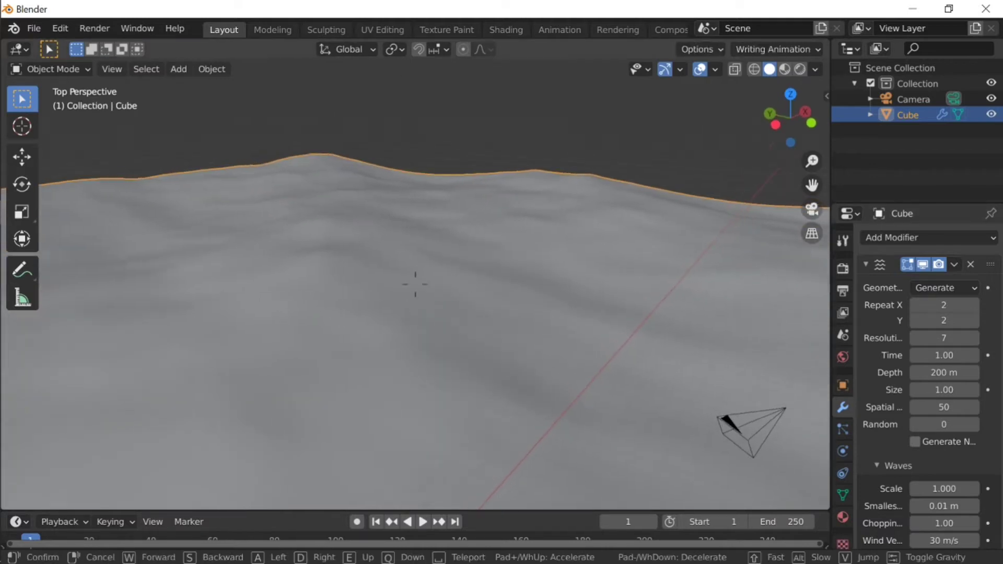
pyautogui.click(415, 284)
pyautogui.press('Tab')
pyautogui.hotkey('shift', '`')
pyautogui.click(415, 283)
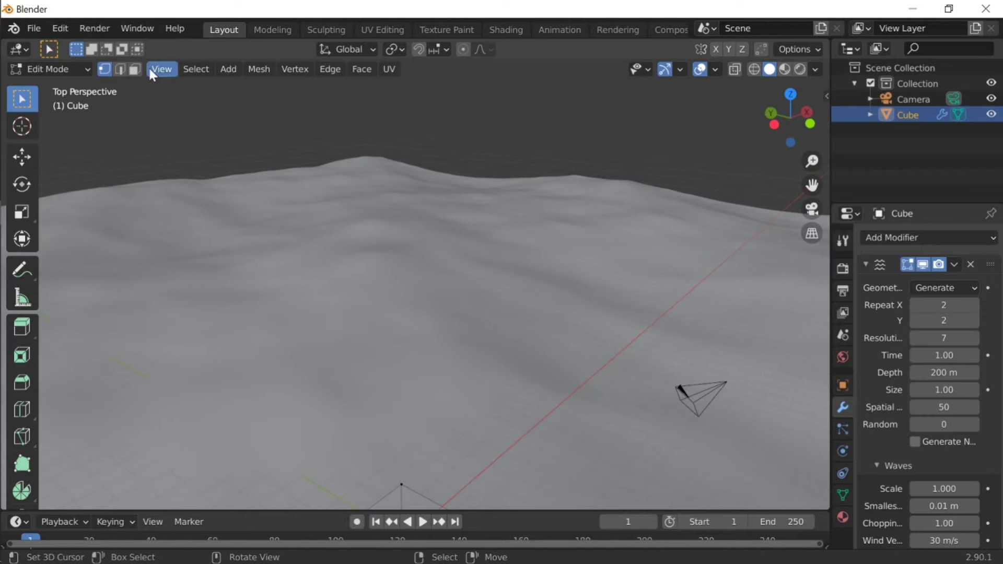
pyautogui.press('Tab')
pyautogui.hotkey('shift', '`')
pyautogui.click(466, 258)
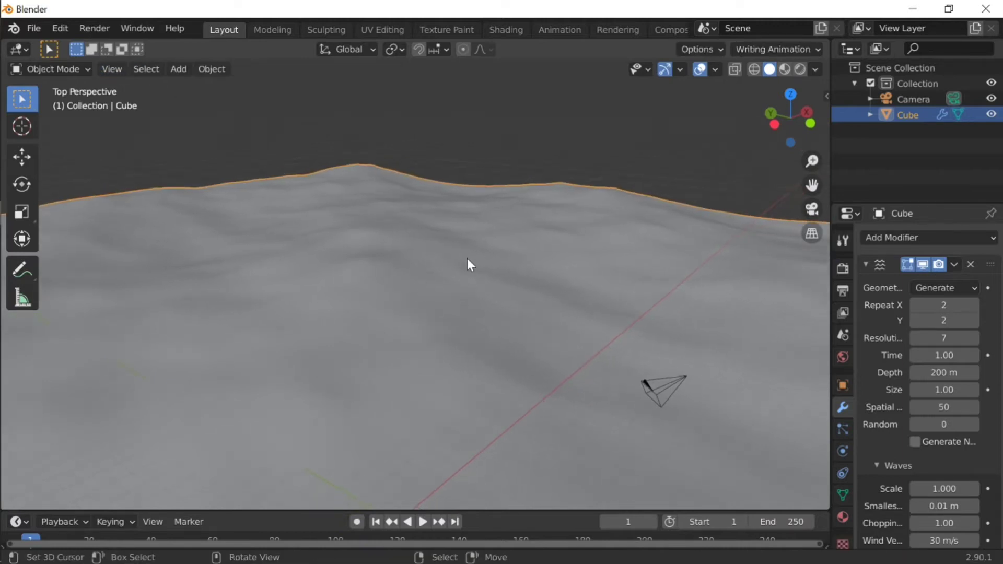
pyautogui.hotkey('shift', '`')
pyautogui.click(416, 289)
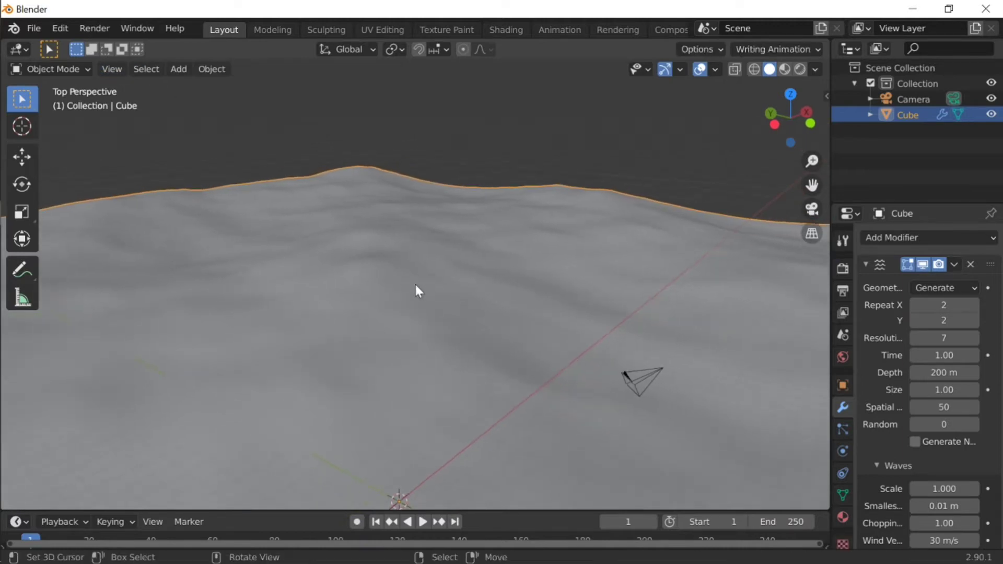
# Enlarge the timeline area so that its frame range is fully visible beneath the ocean viewport
pyautogui.moveTo(943, 355); pyautogui.dragTo(923, 356)
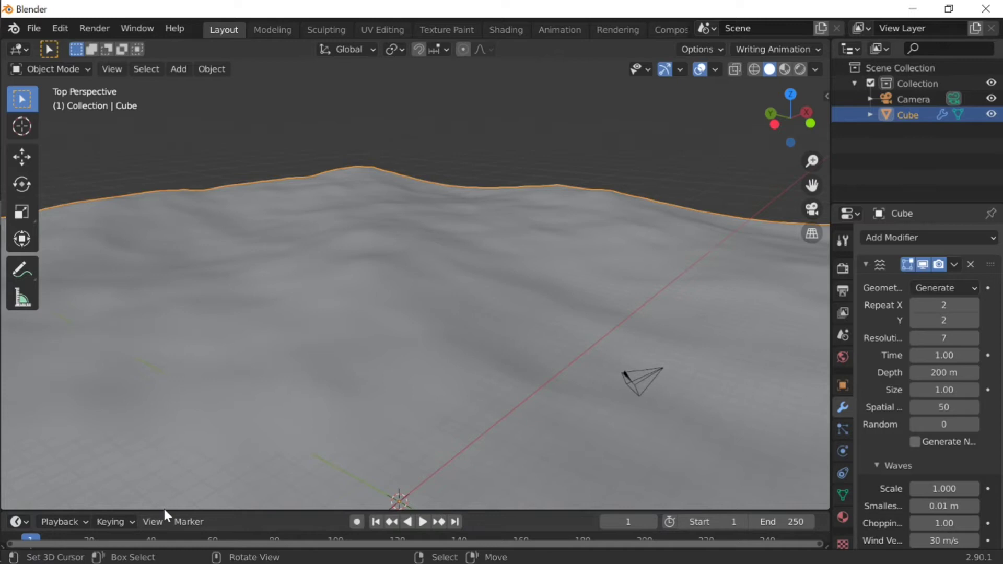
pyautogui.moveTo(165, 509); pyautogui.dragTo(165, 477)
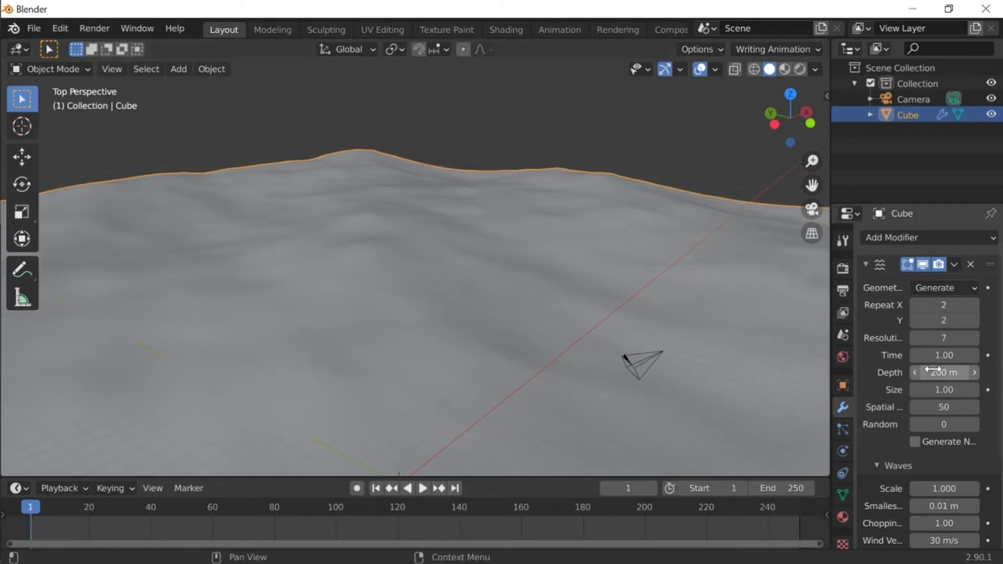
pyautogui.hotkey('shift', '`')
pyautogui.rightClick(415, 268)
# Set the Ocean modifier's wave Scale to 4.9
pyautogui.scroll(-3, 896, 438)
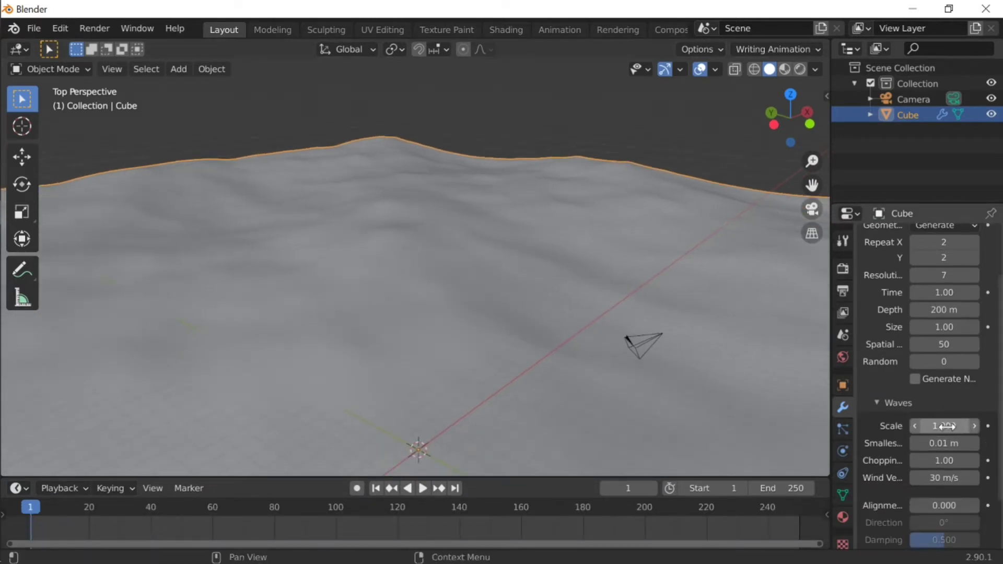
pyautogui.click(951, 425)
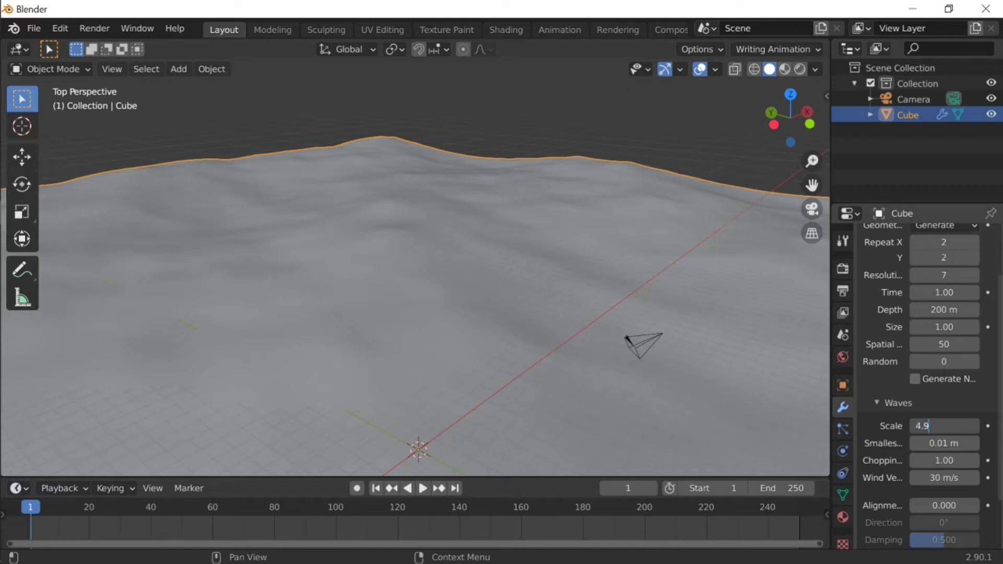
pyautogui.press('Return')
# Reduce the Ocean modifier's wave Choppiness to 0.67 while viewing the sharp wave peaks up close
pyautogui.hotkey('shift', '`')
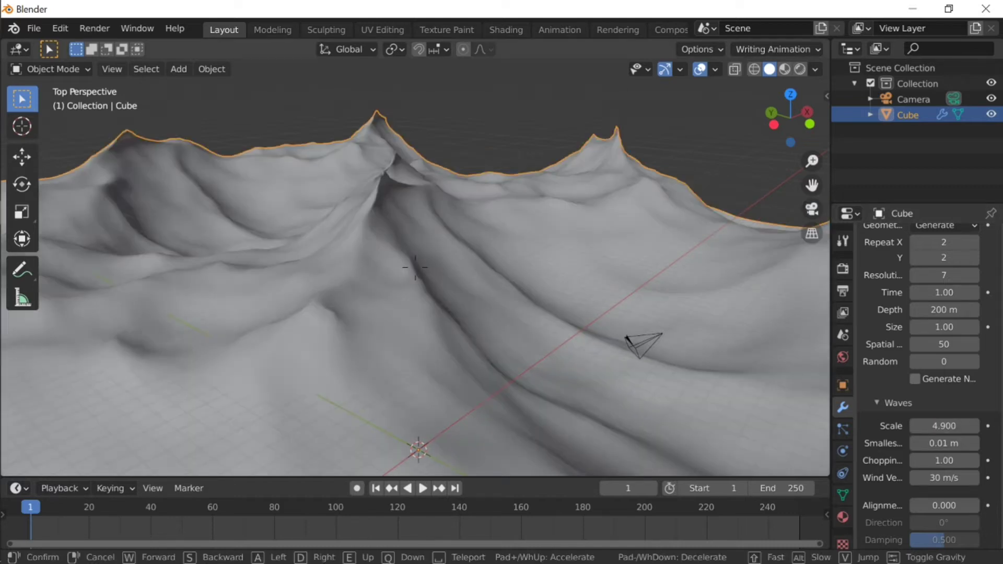
pyautogui.press('a')
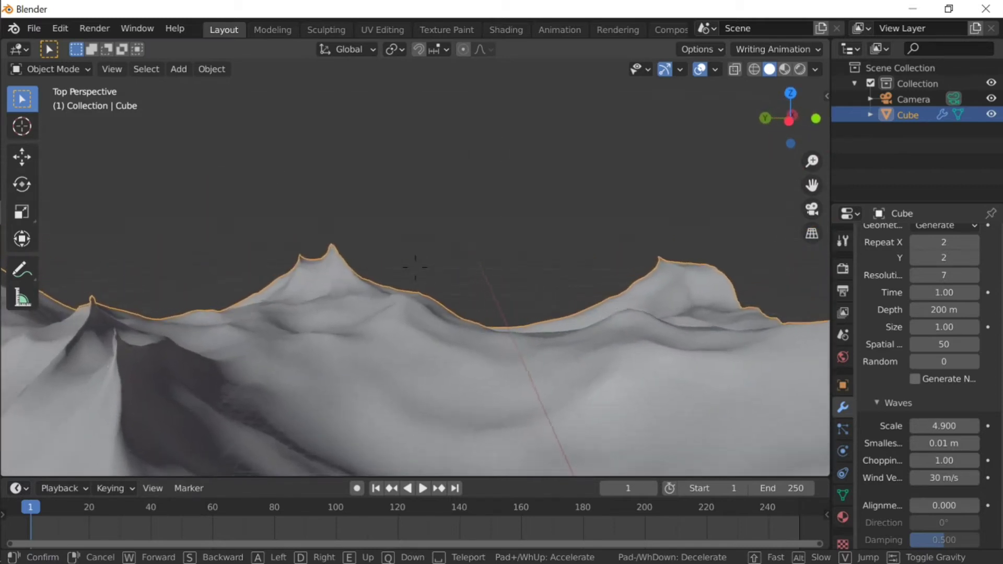
pyautogui.press('w')
pyautogui.press('w')
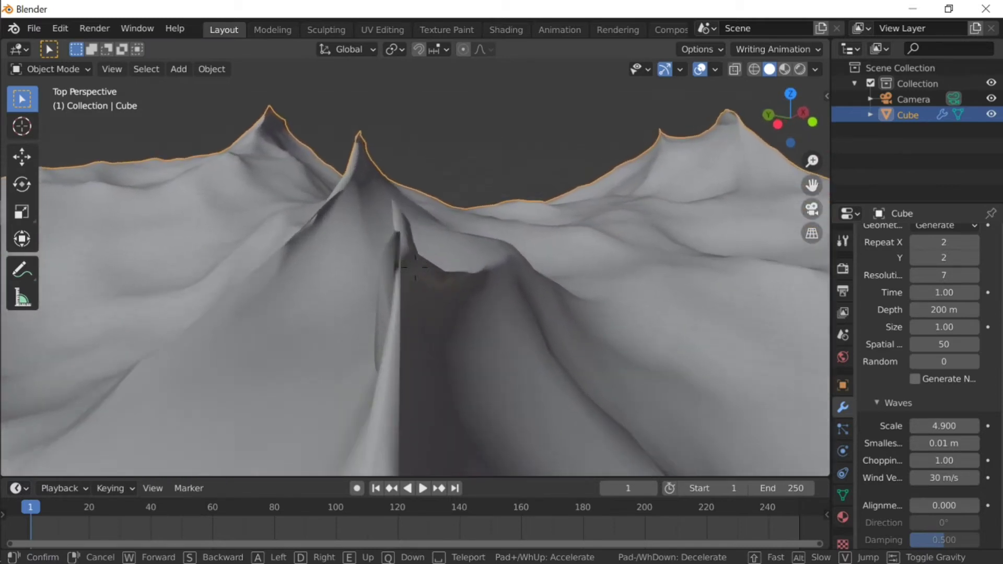
pyautogui.click(416, 273)
pyautogui.scroll(-1, 922, 492)
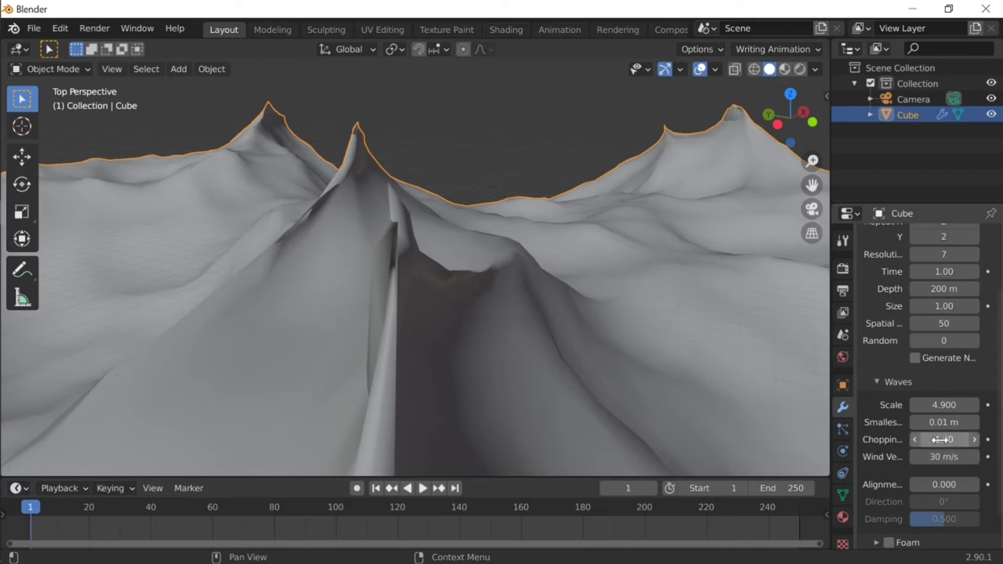
pyautogui.moveTo(934, 439); pyautogui.dragTo(893, 439)
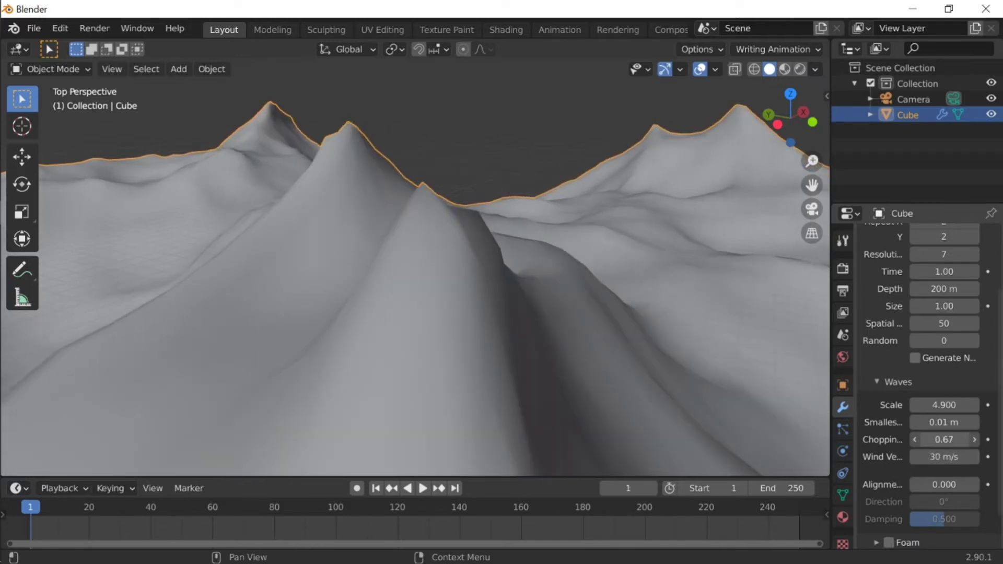
# Examine the softened wave peaks up close and from farther back, including the edges of the ocean surface
pyautogui.hotkey('shift', '`')
pyautogui.press('s')
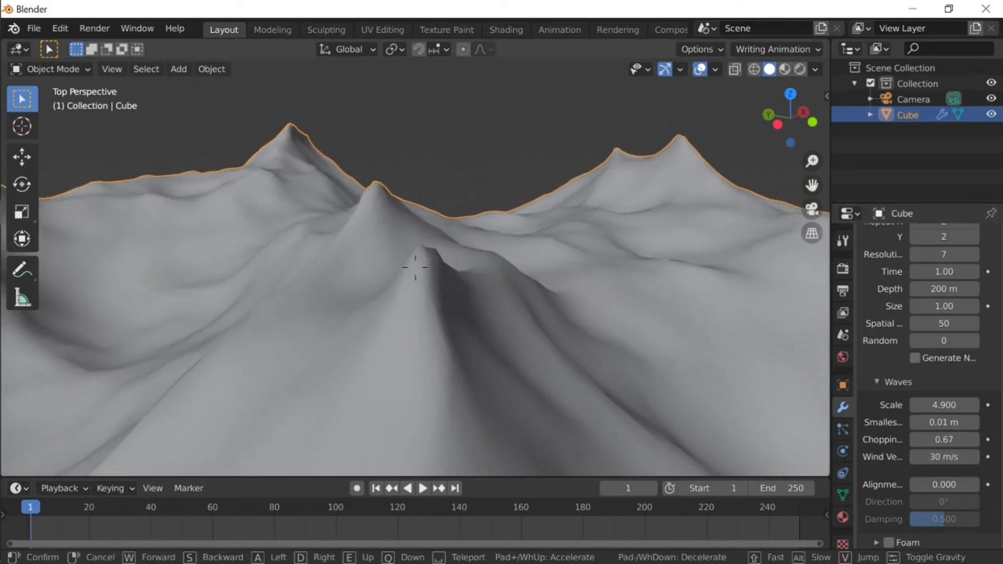
pyautogui.click(415, 267)
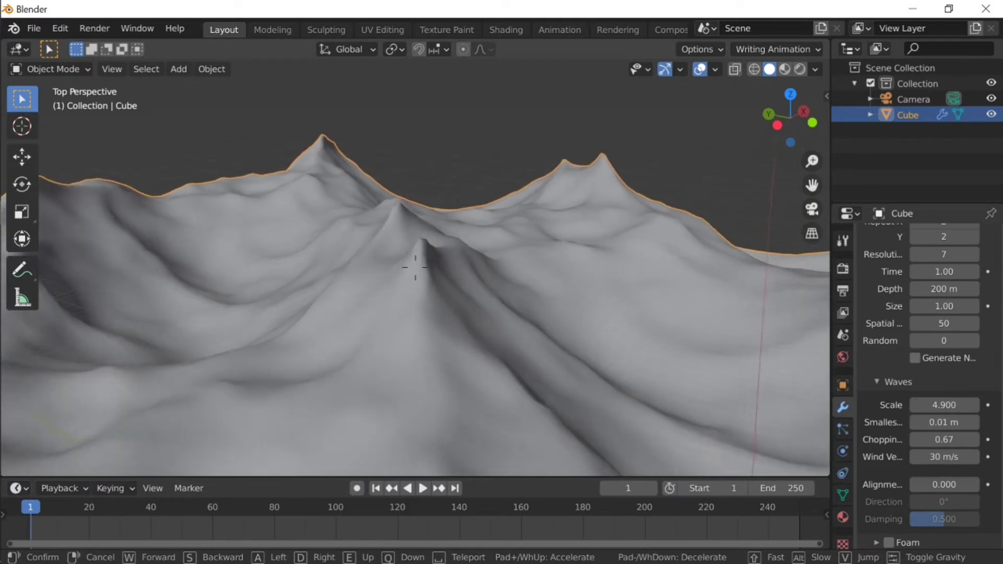
pyautogui.hotkey('shift', '`')
pyautogui.press('s')
pyautogui.press('a')
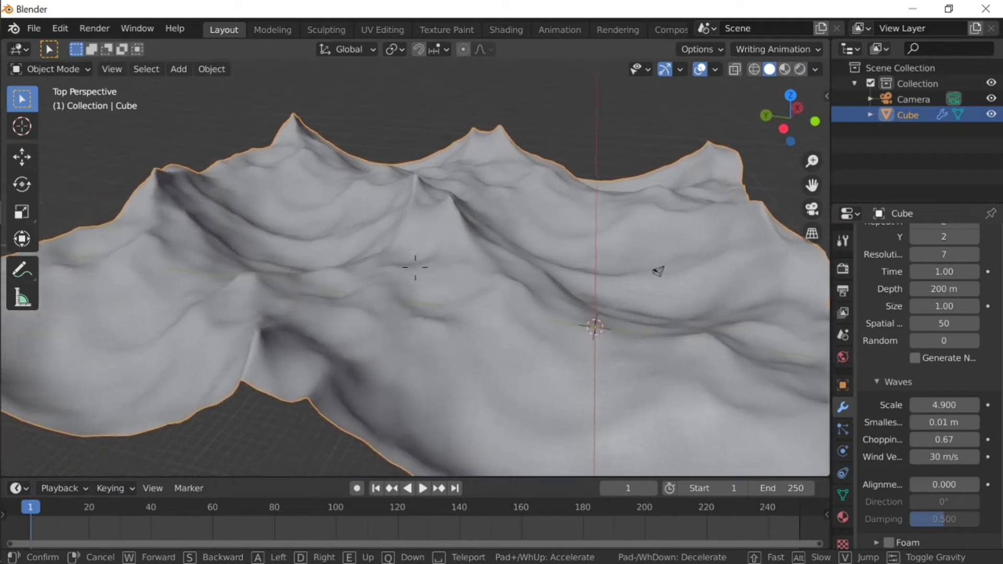
pyautogui.click(415, 267)
pyautogui.hotkey('shift', '`')
pyautogui.click(541, 270)
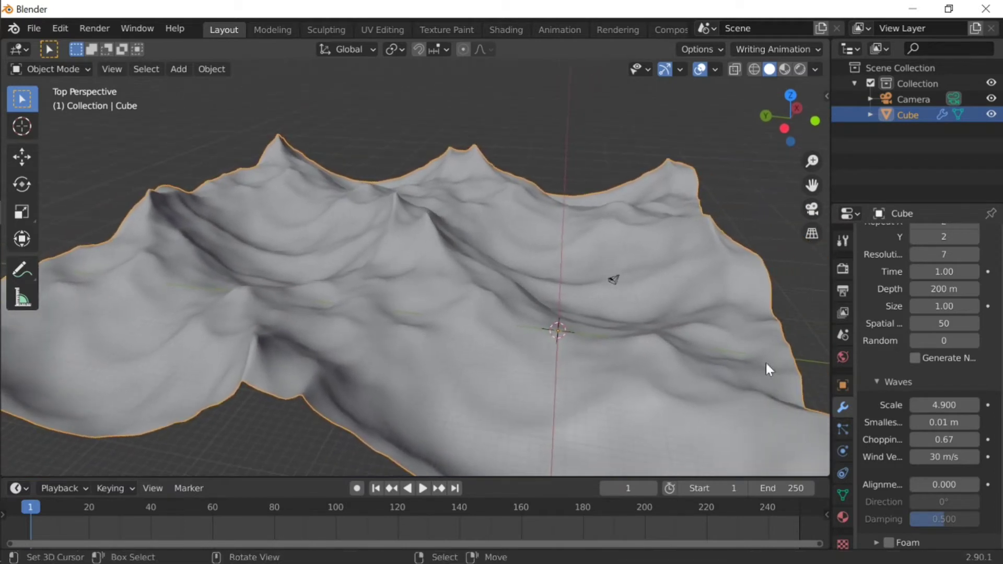
# Try Repeat X and Repeat Y values of 3 on the Ocean modifier and restore both to 2
pyautogui.scroll(2, 917, 373)
pyautogui.click(974, 262)
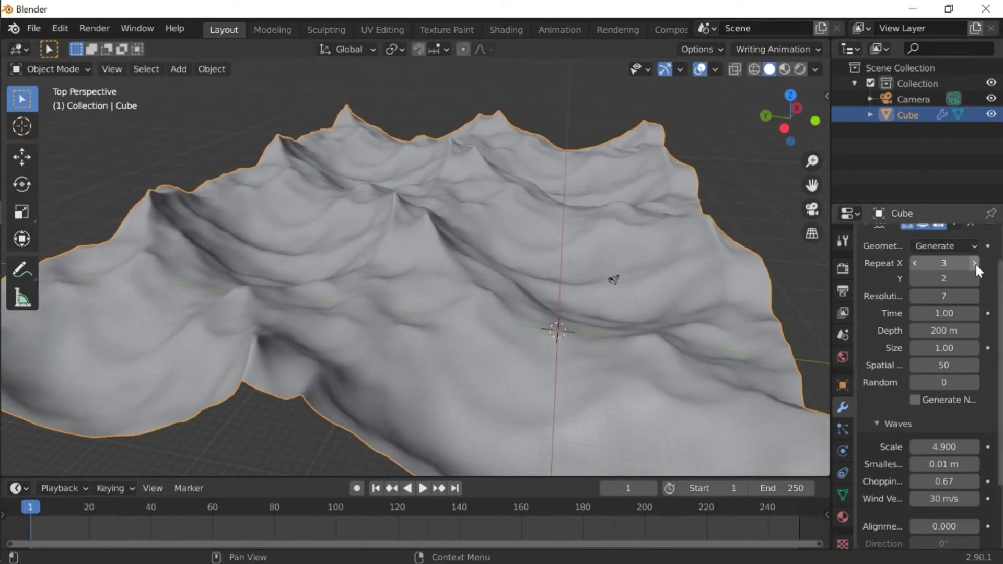
pyautogui.click(975, 278)
pyautogui.hotkey('shift', '`')
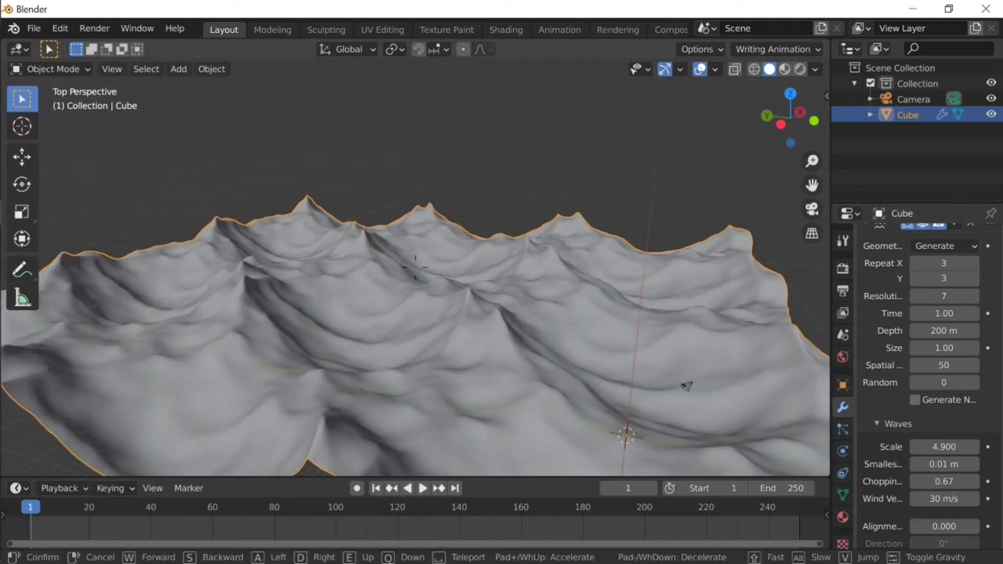
pyautogui.click(418, 274)
pyautogui.click(915, 262)
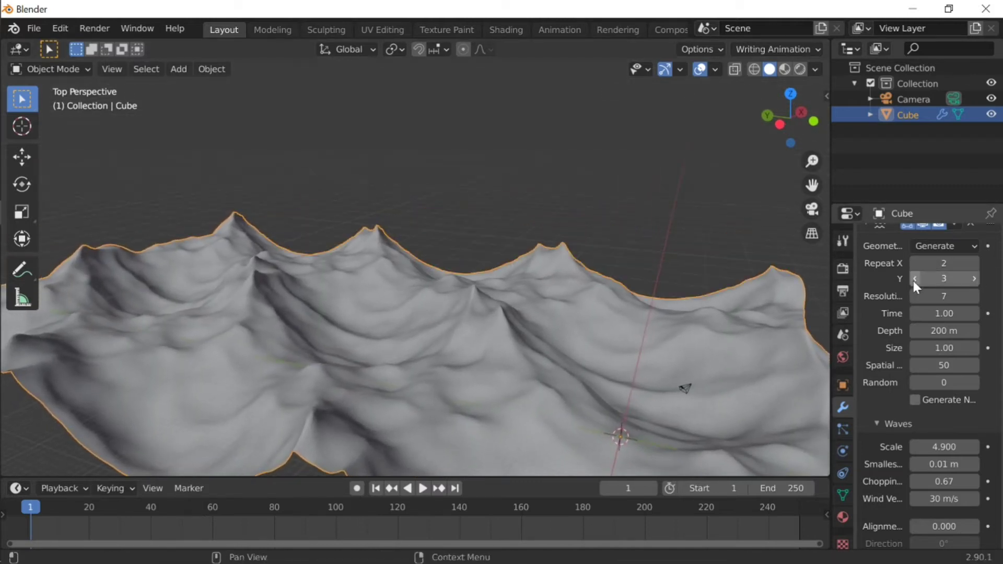
pyautogui.click(914, 278)
# Examine the wave shapes and overall extent of the ocean surface from near and distant viewpoints
pyautogui.hotkey('shift', '`')
pyautogui.press('w')
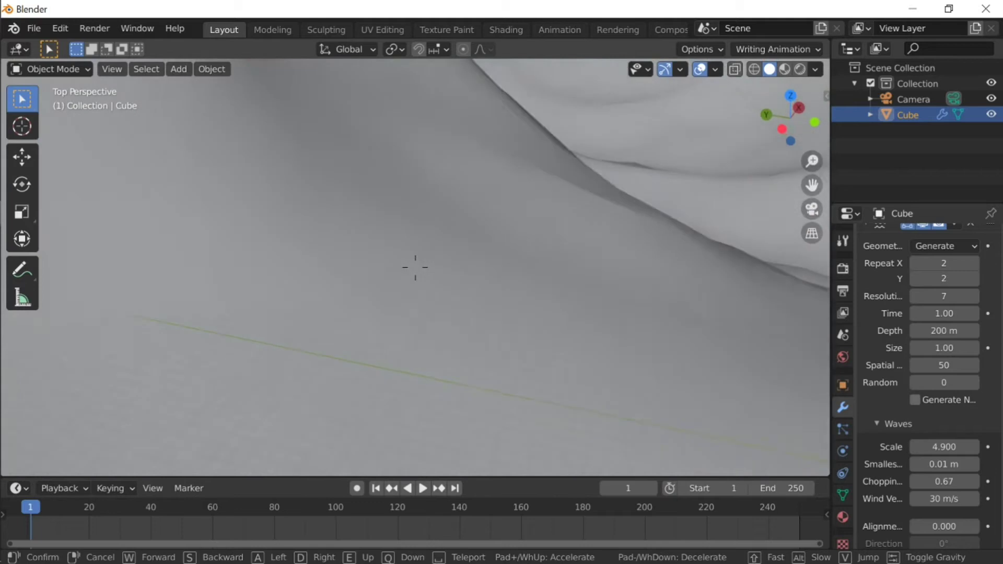
pyautogui.press('s')
pyautogui.press('s')
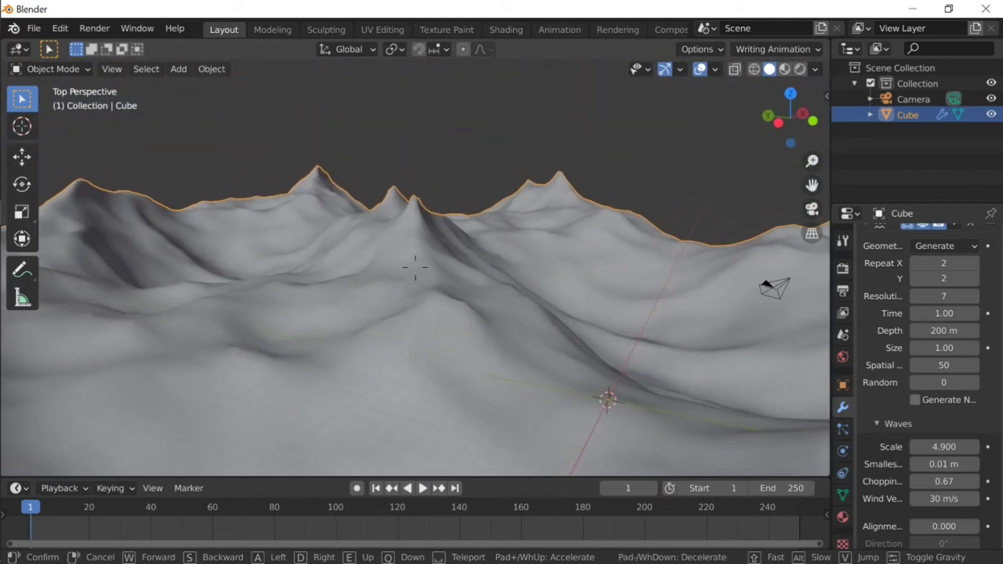
pyautogui.click(416, 267)
pyautogui.scroll(-4, 608, 205)
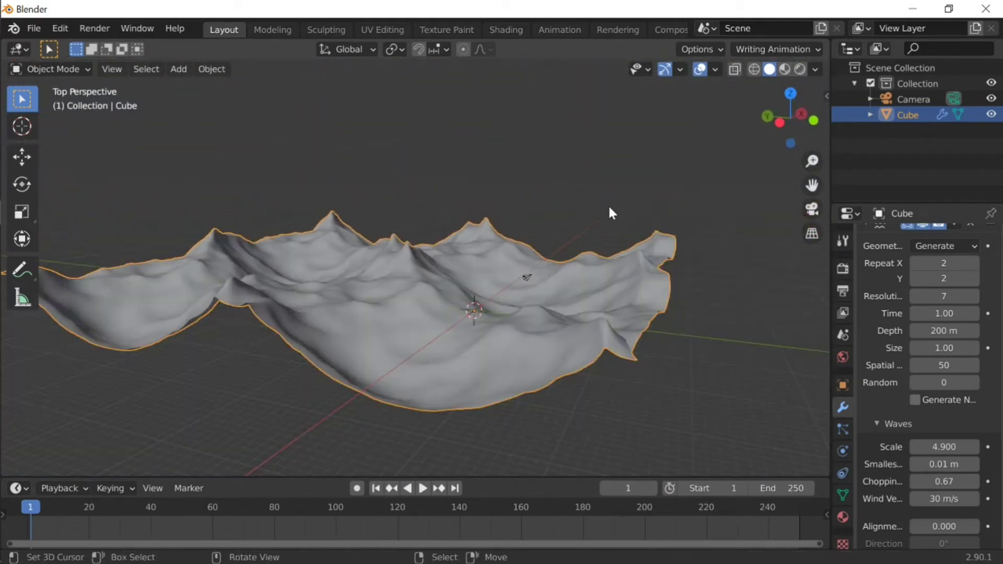
pyautogui.scroll(4, 608, 205)
pyautogui.scroll(-4, 596, 235)
pyautogui.hotkey('ctrl', 'shift', 'z')
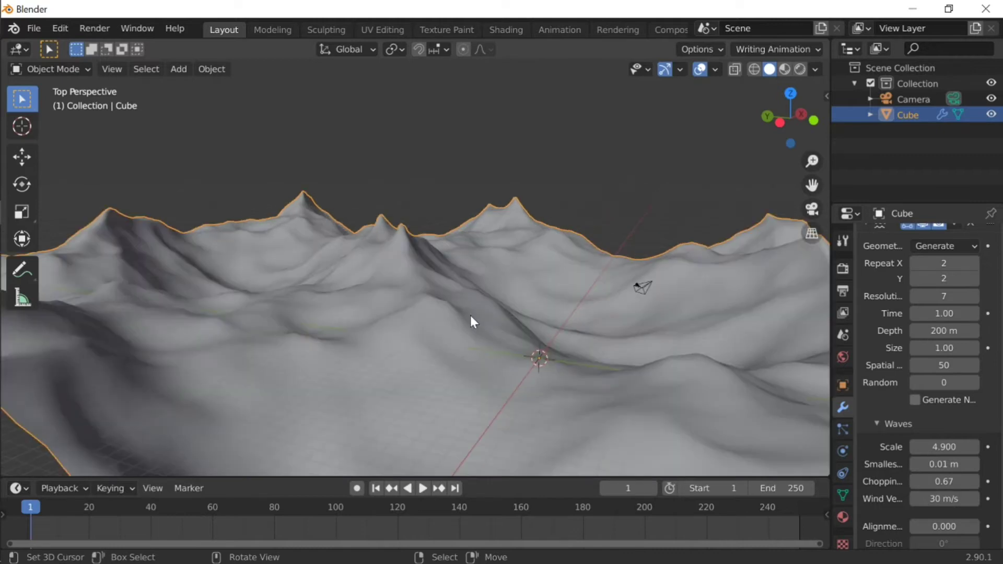
pyautogui.hotkey('shift', '`')
pyautogui.press('w')
pyautogui.click(415, 267)
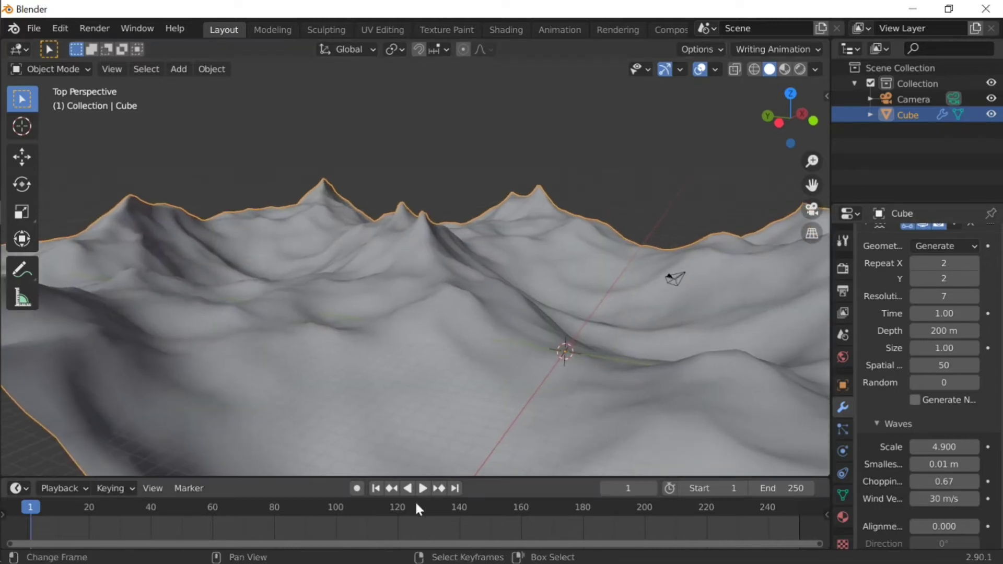
# Play the timeline briefly to check the ocean surface for motion and stop the playback
pyautogui.hotkey('shift', '`')
pyautogui.click(468, 450)
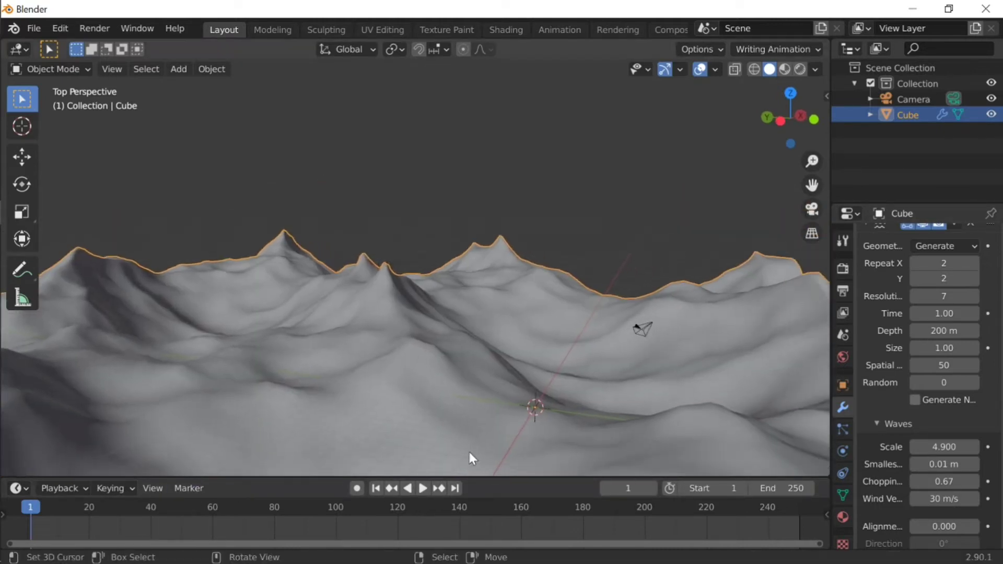
pyautogui.click(422, 488)
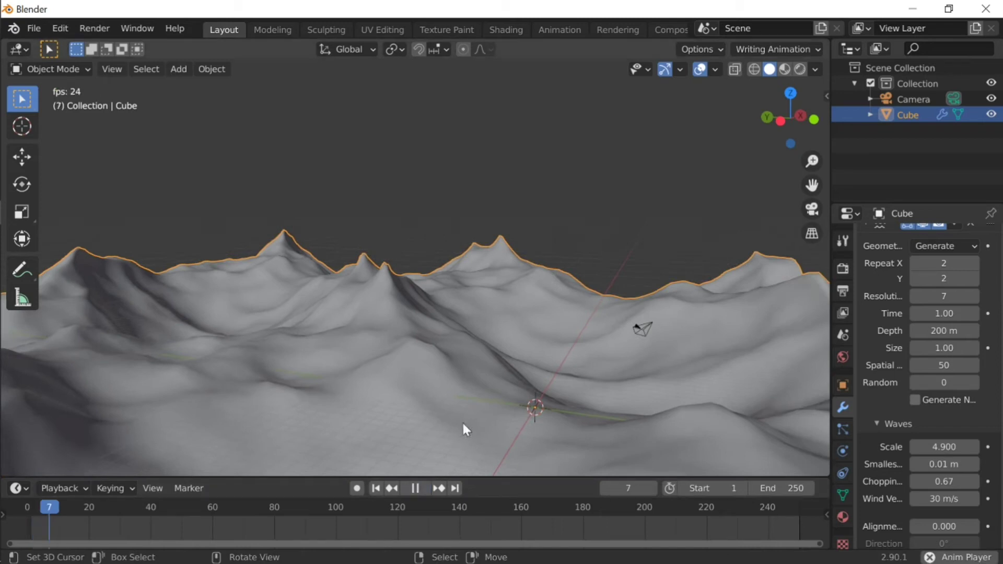
pyautogui.click(424, 490)
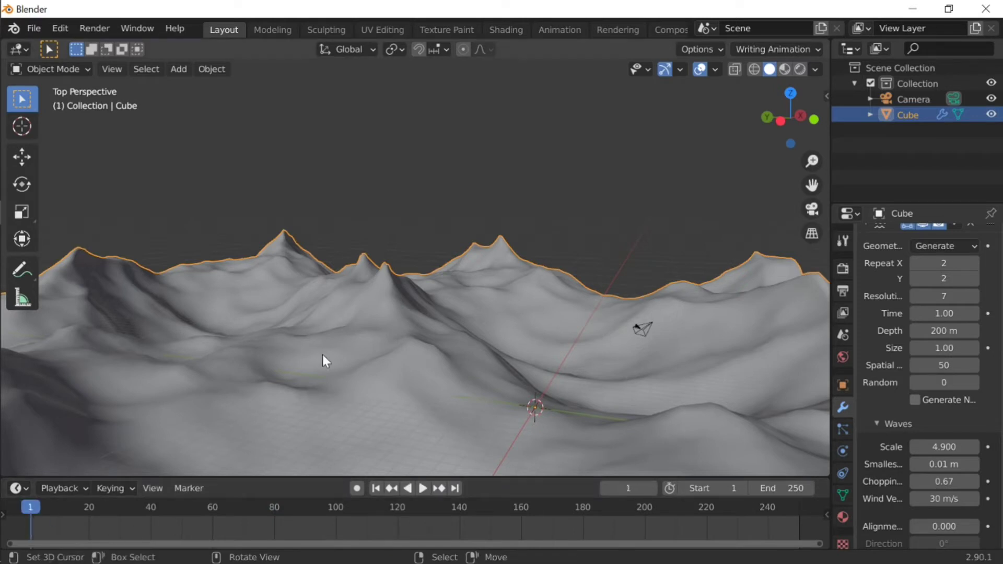
pyautogui.hotkey('shift', '`')
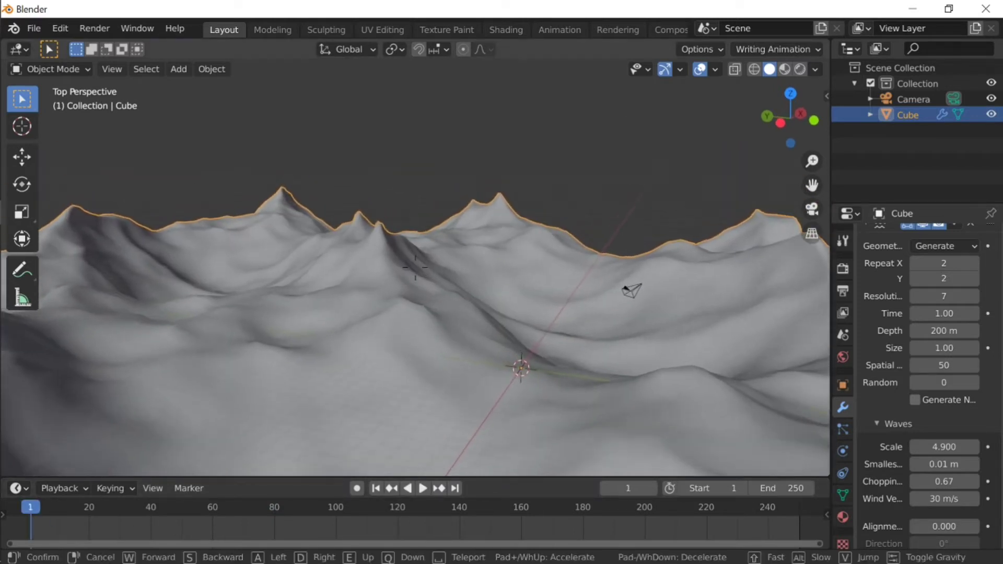
pyautogui.click(415, 266)
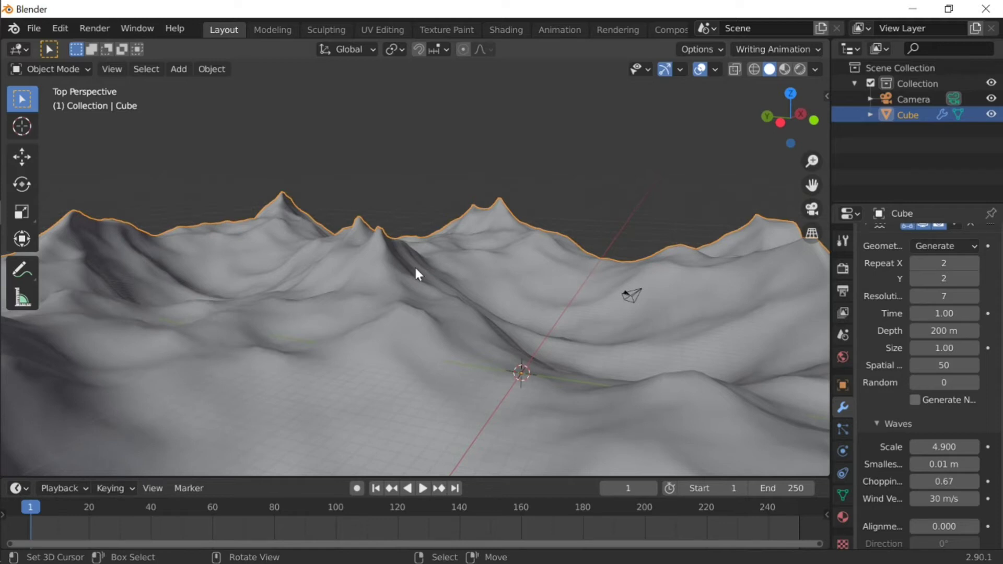
pyautogui.hotkey('shift', '`')
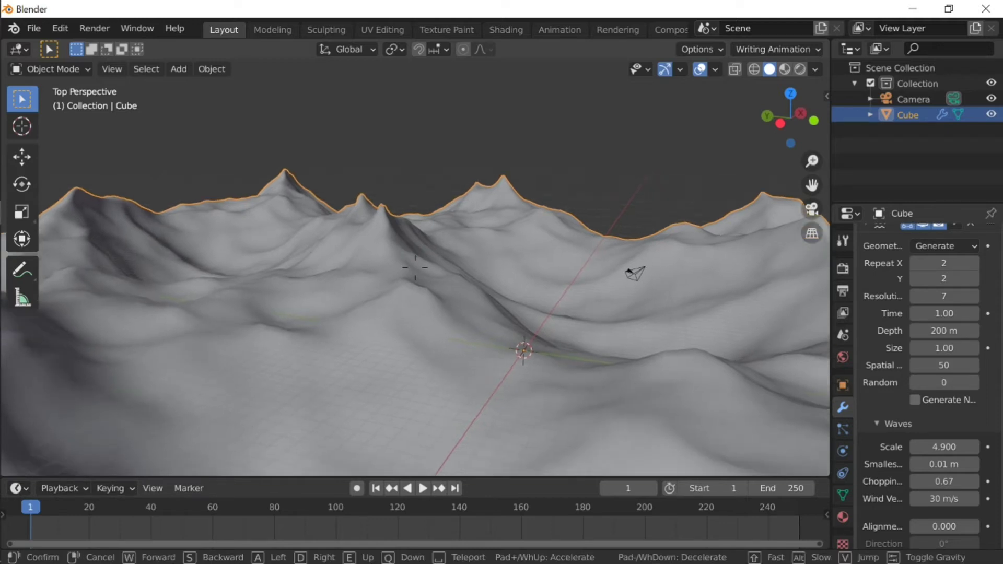
pyautogui.click(557, 245)
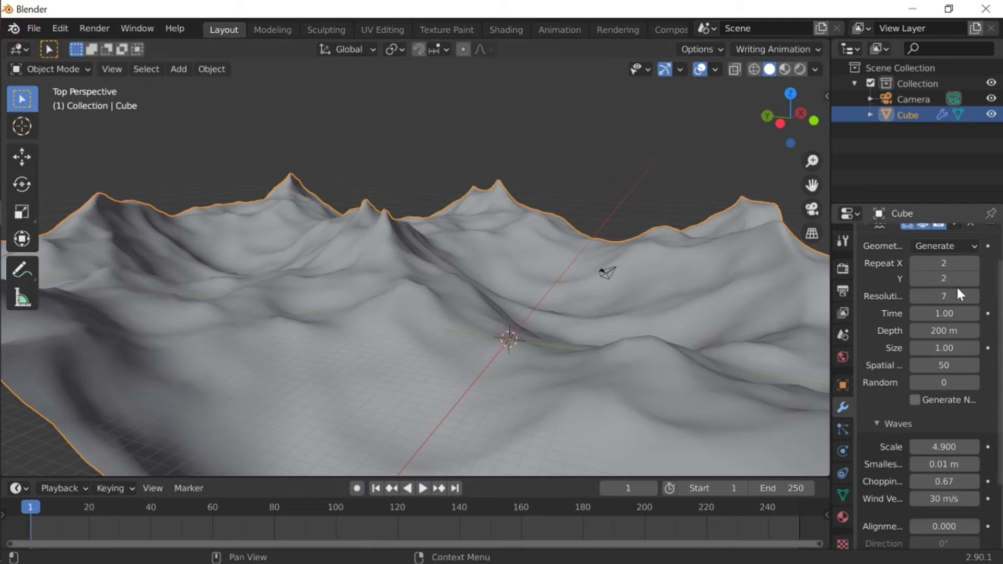
pyautogui.moveTo(948, 350); pyautogui.dragTo(995, 350)
pyautogui.rightClick(948, 350)
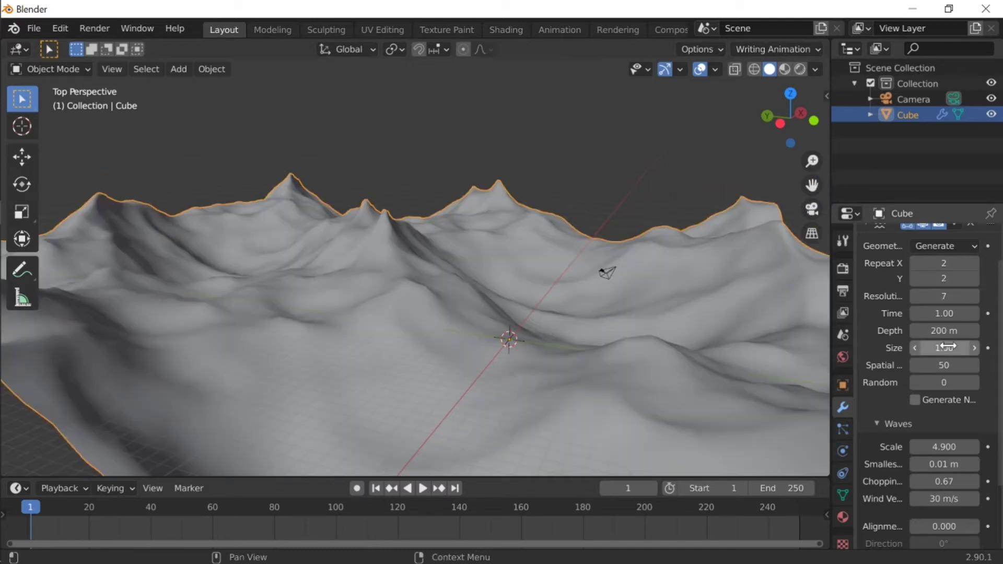
pyautogui.moveTo(946, 313)
pyautogui.mouseDown()
pyautogui.moveTo(961, 314)
pyautogui.moveTo(951, 332)
pyautogui.mouseUp()
pyautogui.rightClick(946, 314)
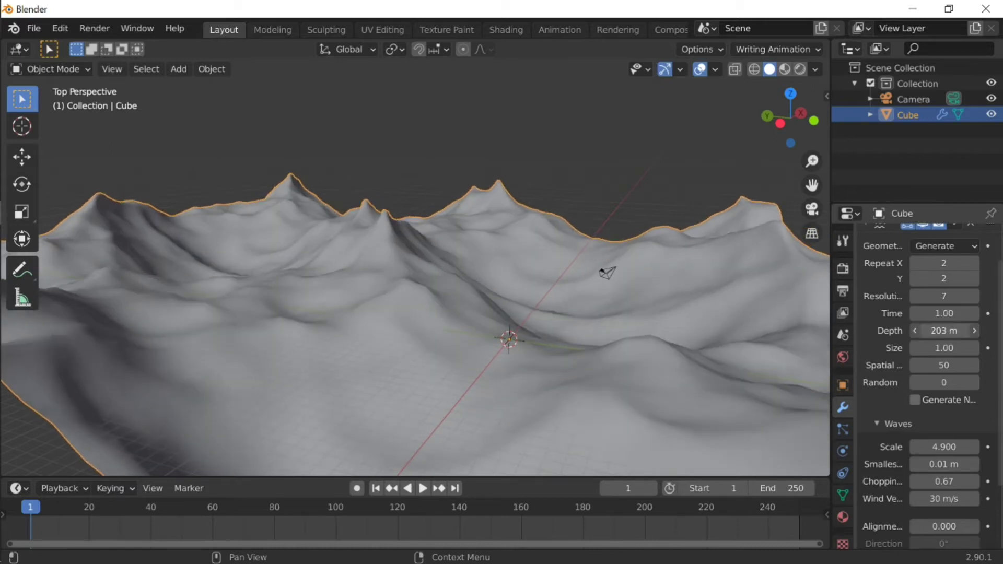
pyautogui.rightClick(948, 332)
# Set the Ocean modifier's Size to 0.83 and view the resized surface
pyautogui.moveTo(933, 343); pyautogui.dragTo(995, 343)
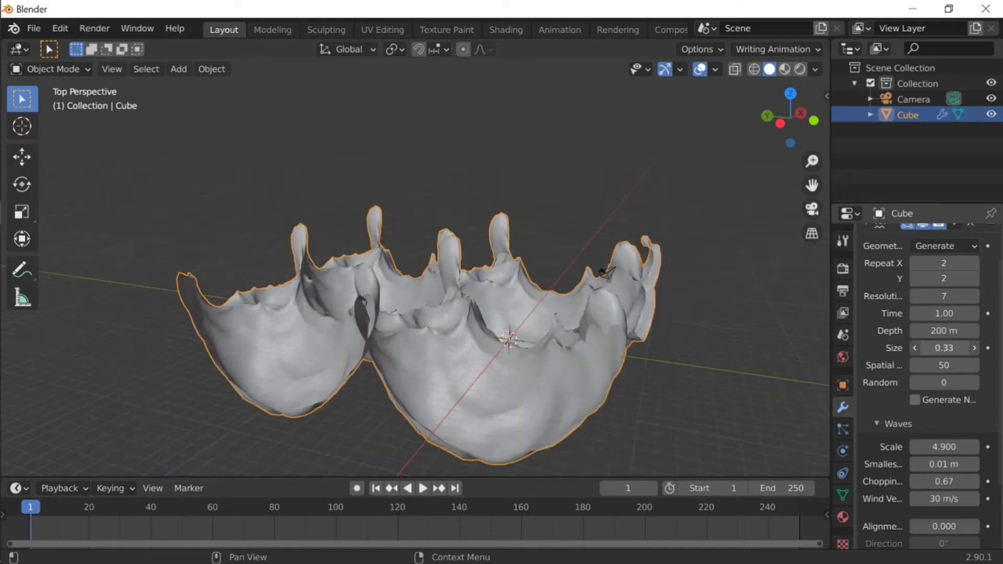
pyautogui.moveTo(944, 347)
pyautogui.mouseDown()
pyautogui.moveTo(864, 348)
pyautogui.moveTo(986, 347)
pyautogui.moveTo(963, 348)
pyautogui.mouseUp()
pyautogui.hotkey('shift', '`')
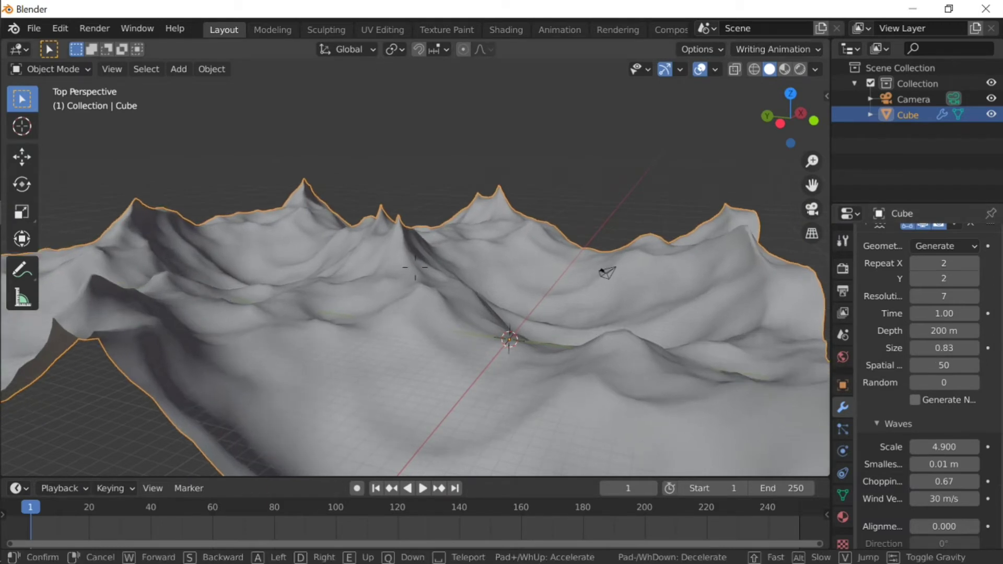
pyautogui.click(418, 274)
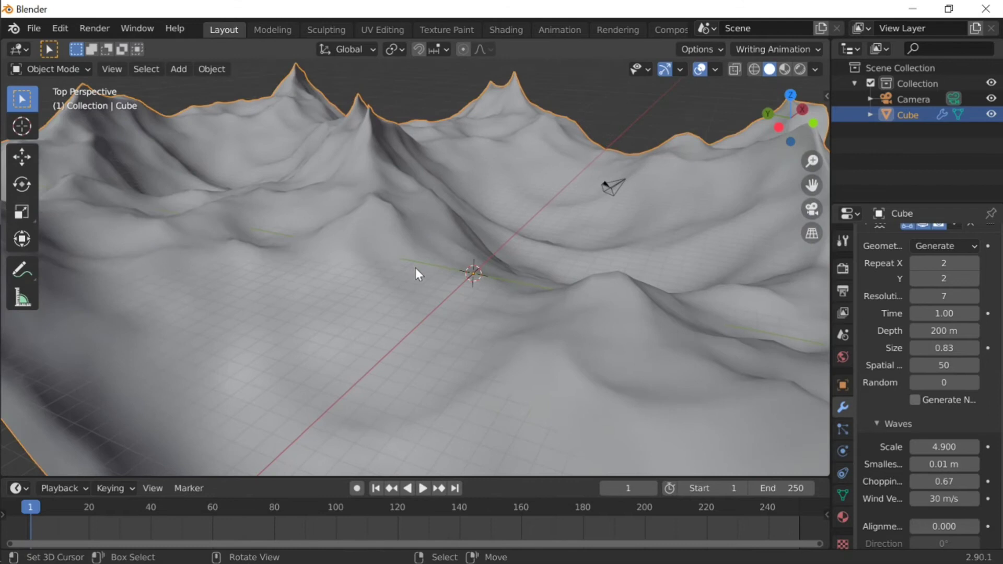
# Enable Generate Normals on the Ocean modifier and widen the properties area so its full setting names fit
pyautogui.scroll(-5, 415, 268)
pyautogui.scroll(3, 416, 267)
pyautogui.moveTo(450, 296)
pyautogui.keyDown('shift'); pyautogui.mouseDown(button='middle')
pyautogui.moveTo(458, 289)
pyautogui.moveTo(455, 320)
pyautogui.moveTo(432, 315)
pyautogui.moveTo(410, 284)
pyautogui.moveTo(402, 241)
pyautogui.moveTo(444, 267)
pyautogui.mouseUp(button='middle'); pyautogui.keyUp('shift')
pyautogui.click(915, 400)
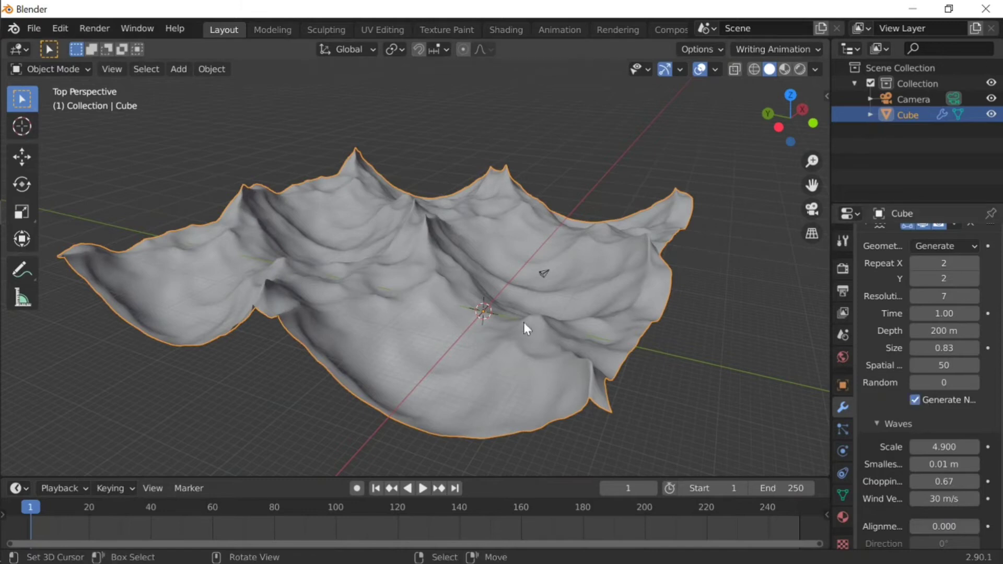
pyautogui.moveTo(499, 298); pyautogui.dragTo(527, 308, button='middle')
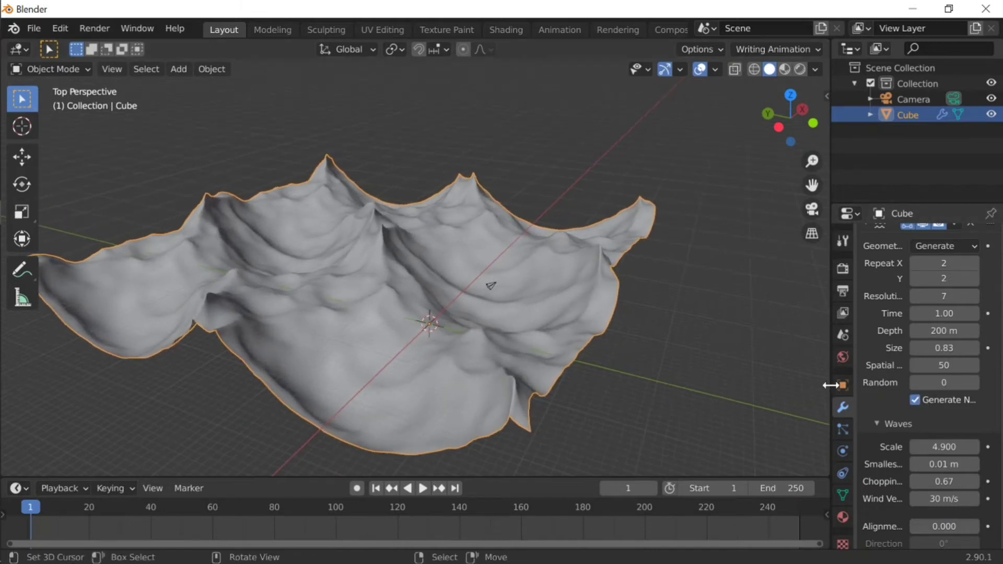
pyautogui.moveTo(834, 386); pyautogui.dragTo(765, 387)
pyautogui.scroll(-2, 881, 373)
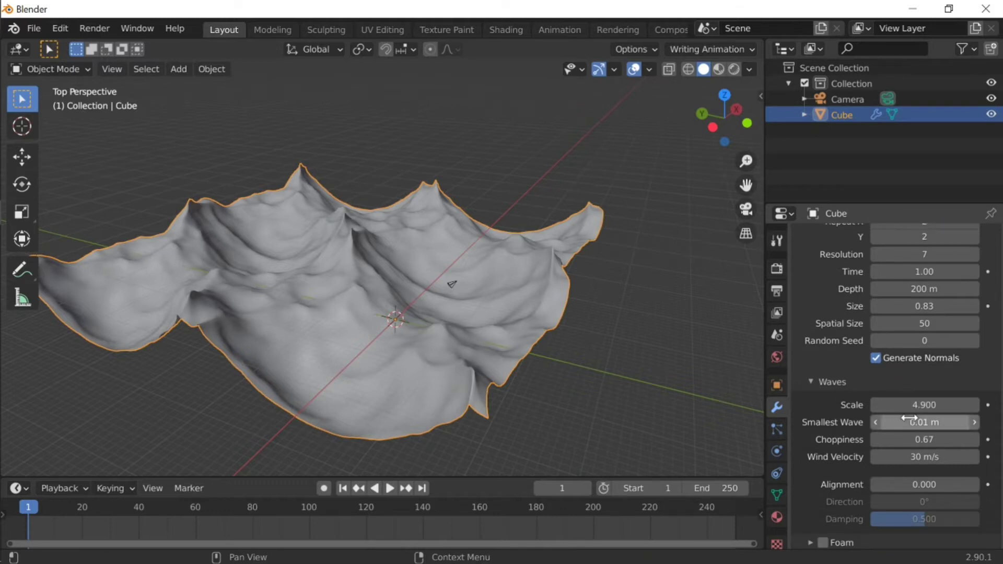
pyautogui.scroll(3, 904, 376)
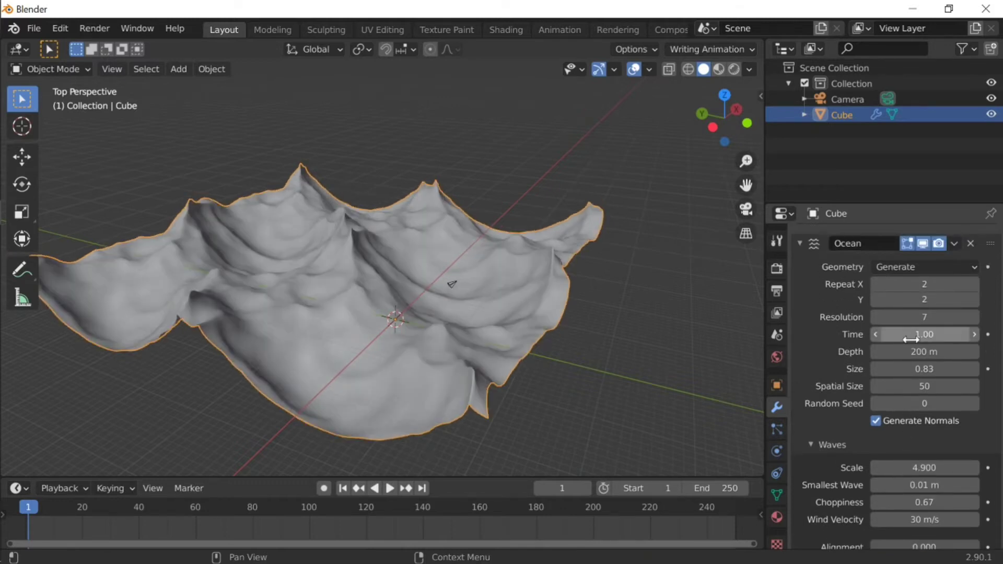
# Set the Ocean modifier's Time to 25 and insert a keyframe for it at frame 1
pyautogui.click(957, 337)
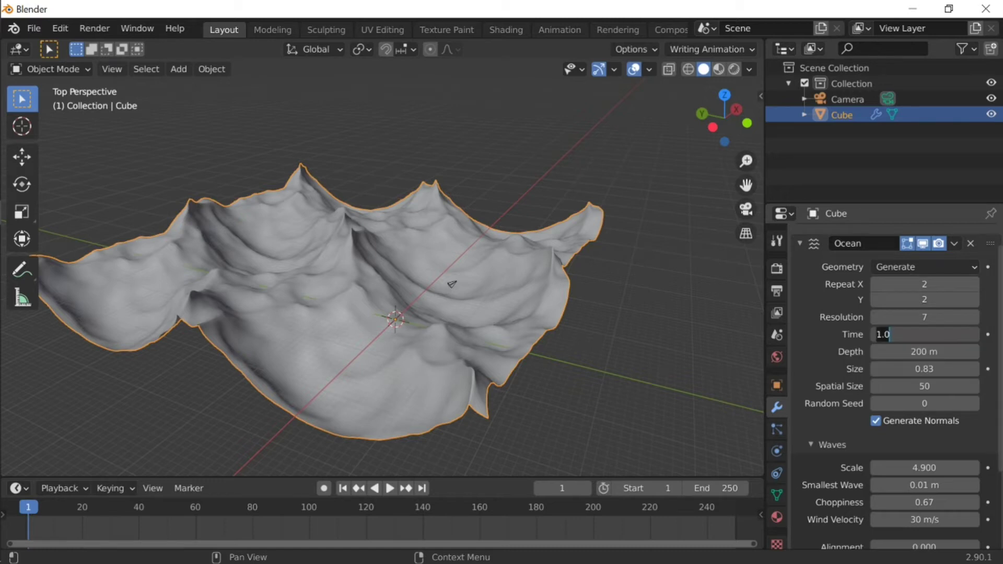
pyautogui.write('25')
pyautogui.press('Return')
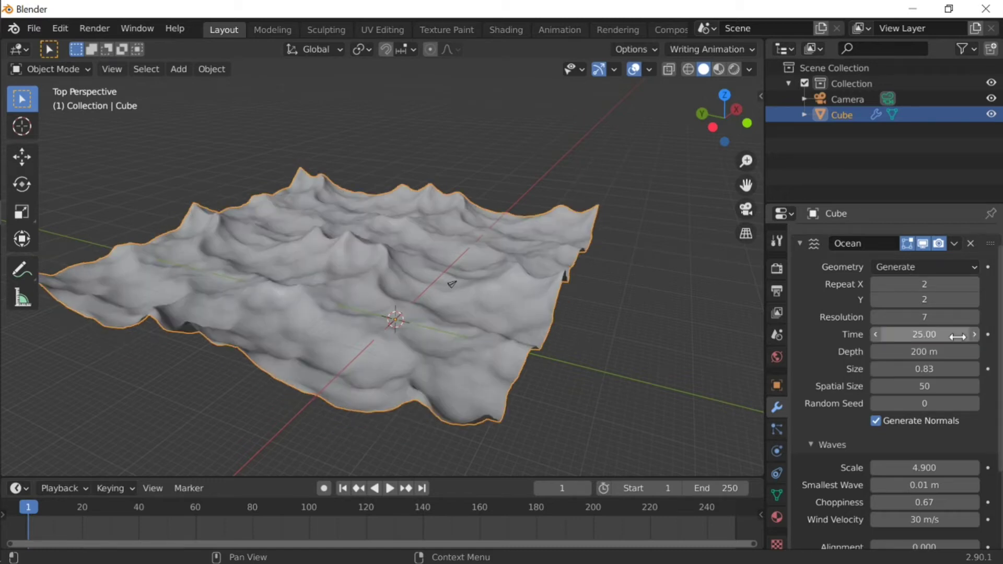
pyautogui.press('i')
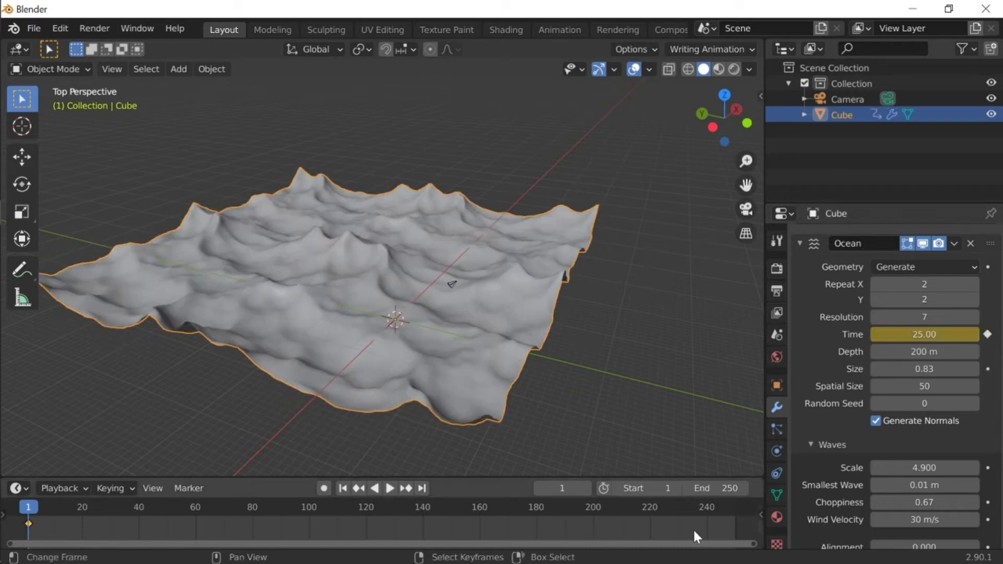
# Set the Ocean modifier's Time to 40 at frame 250 and insert a keyframe for it
pyautogui.click(736, 522)
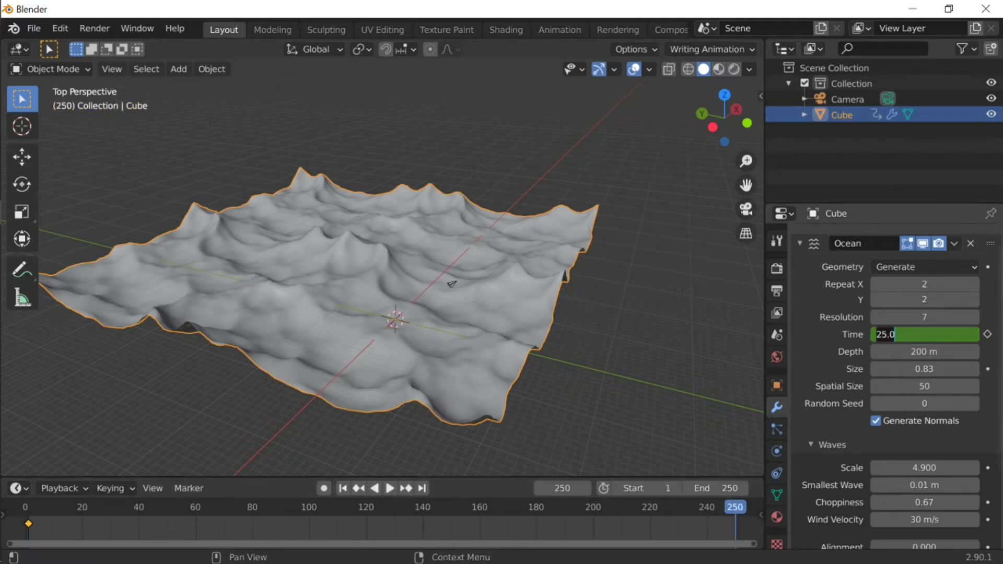
pyautogui.write('40')
pyautogui.press('Return')
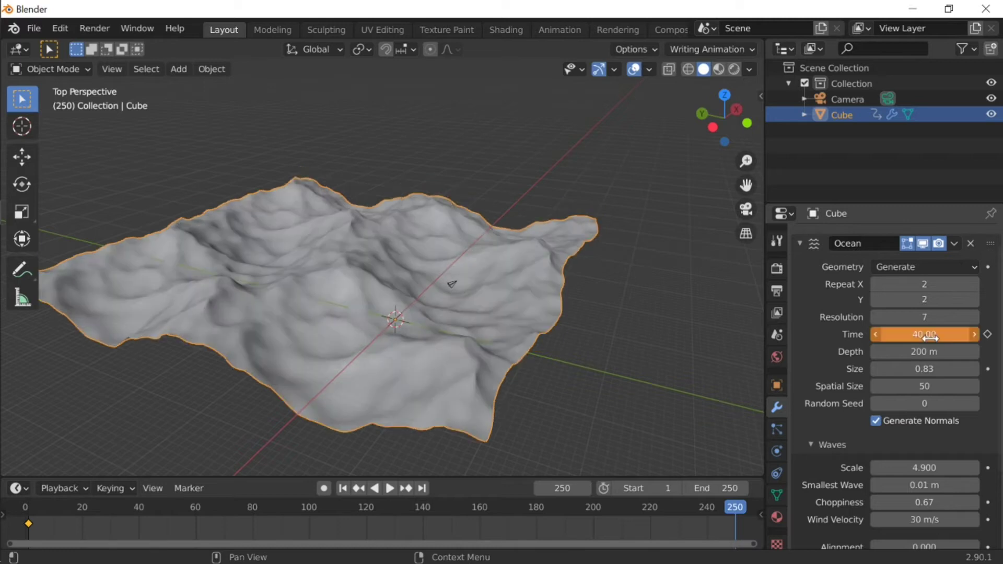
pyautogui.press('i')
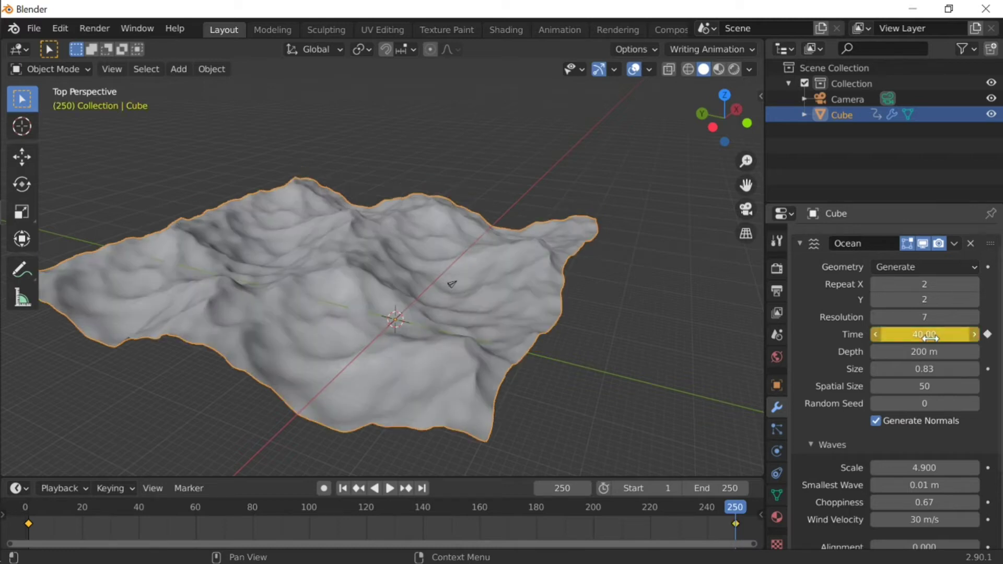
# Play the ocean animation from the start of the timeline to check the wave motion and stop the playback
pyautogui.click(25, 530)
pyautogui.press('space')
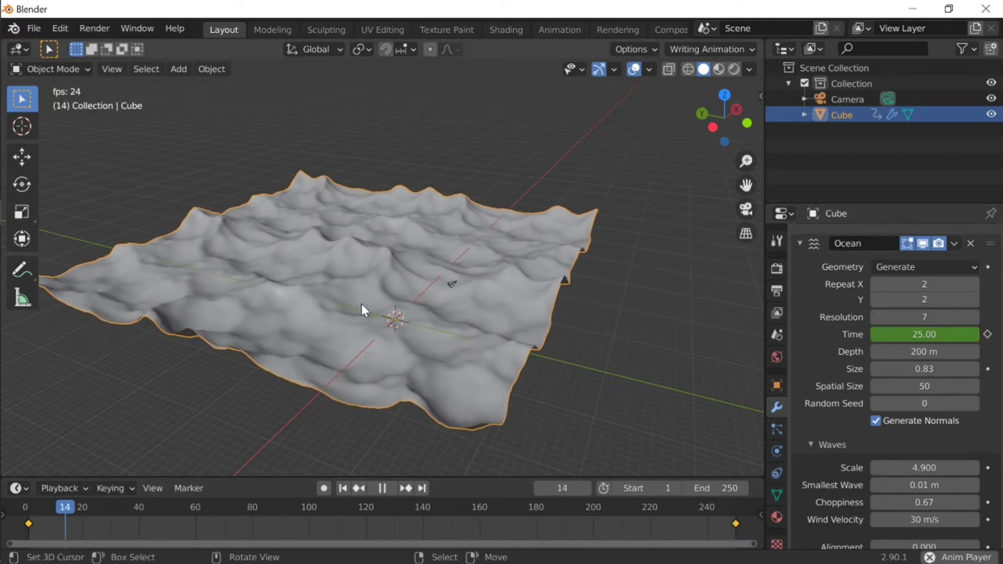
pyautogui.click(602, 285)
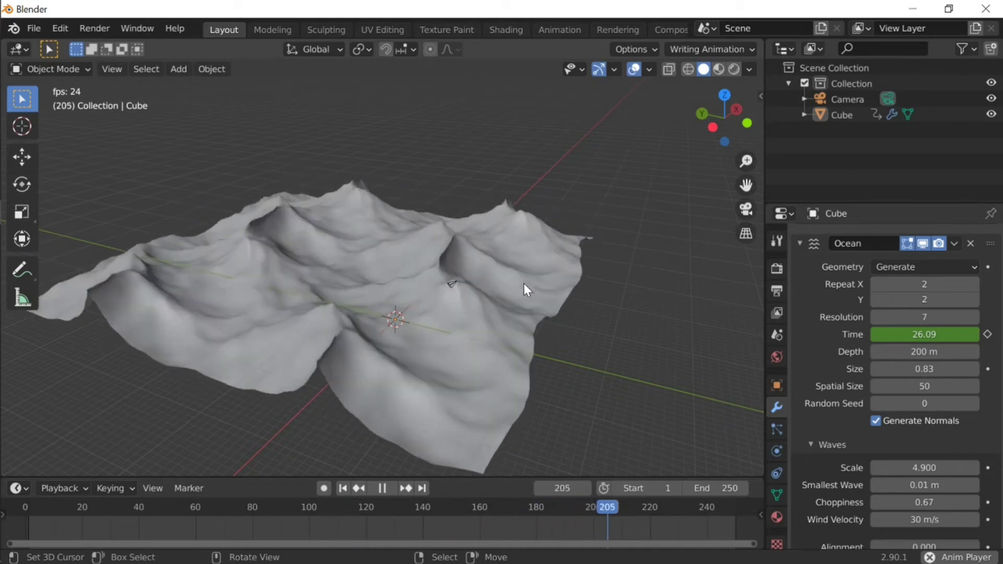
pyautogui.press('space')
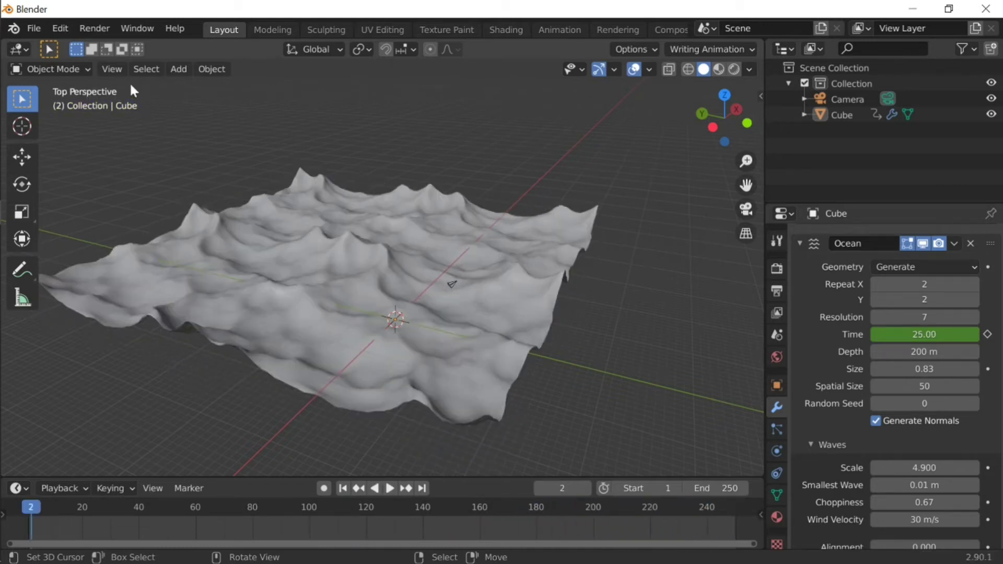
pyautogui.click(18, 49)
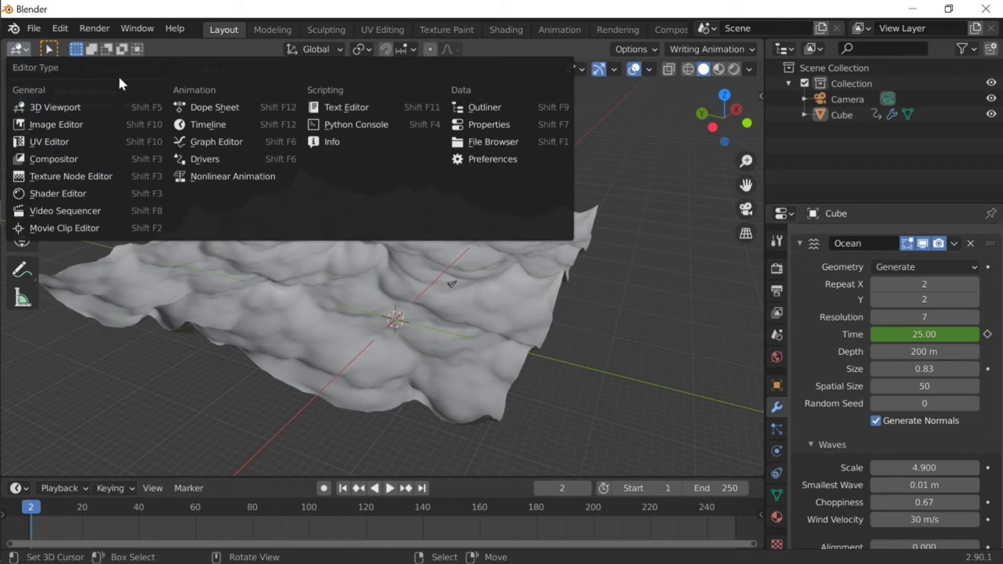
pyautogui.click(226, 143)
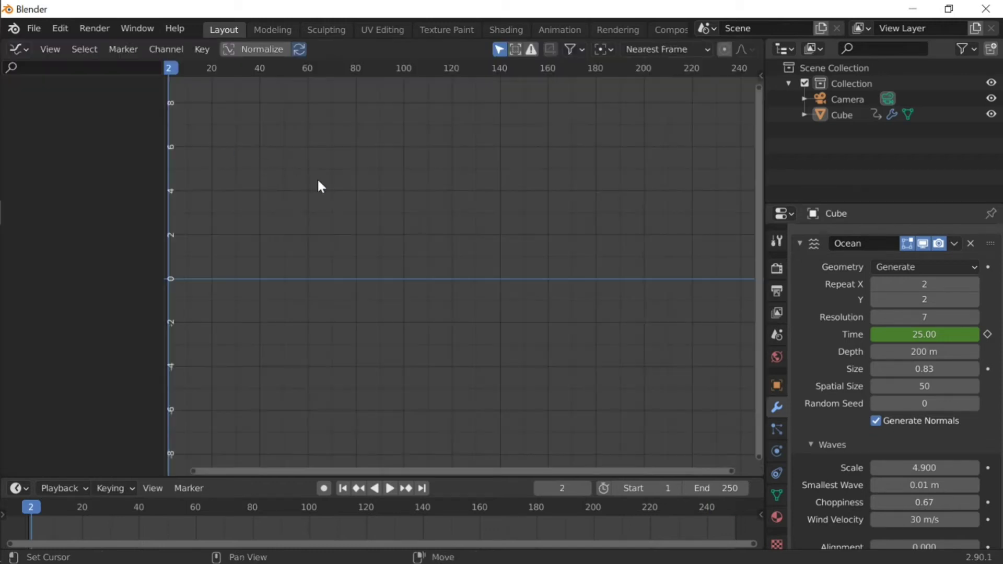
pyautogui.moveTo(383, 244); pyautogui.dragTo(376, 78, button='middle')
pyautogui.scroll(-3, 398, 158)
pyautogui.moveTo(399, 219)
pyautogui.mouseDown(button='middle')
pyautogui.moveTo(394, 67)
pyautogui.moveTo(395, 111)
pyautogui.mouseUp(button='middle')
pyautogui.click(20, 52)
pyautogui.click(69, 107)
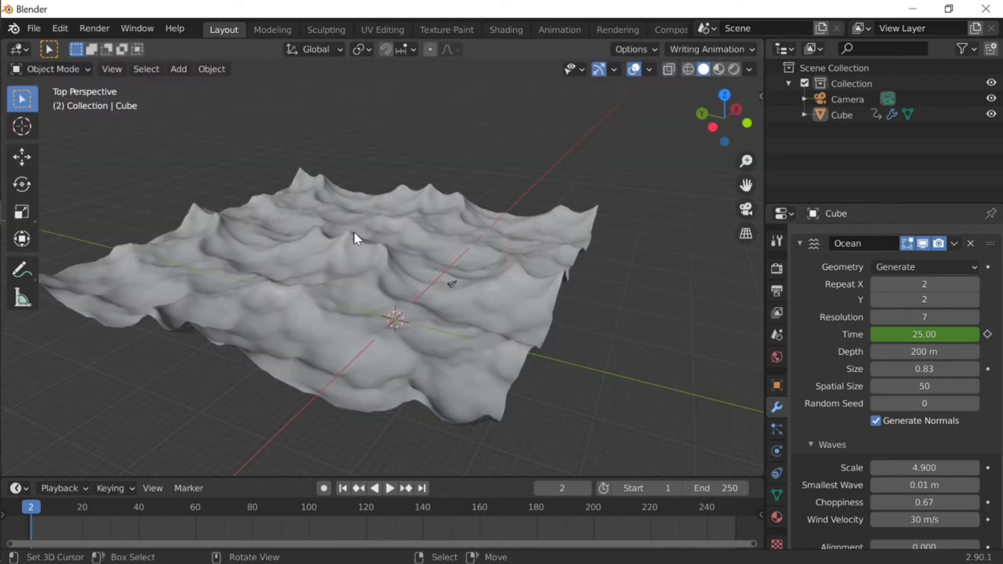
# Select the ocean surface and show its Time animation curve in the Graph Editor
pyautogui.click(353, 229)
pyautogui.click(26, 49)
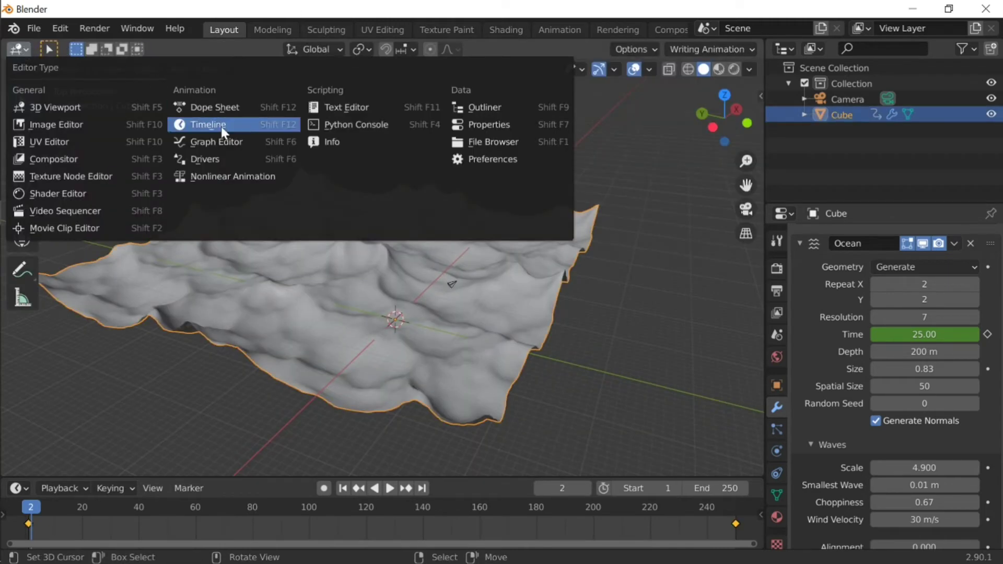
pyautogui.click(219, 142)
pyautogui.scroll(-4, 346, 219)
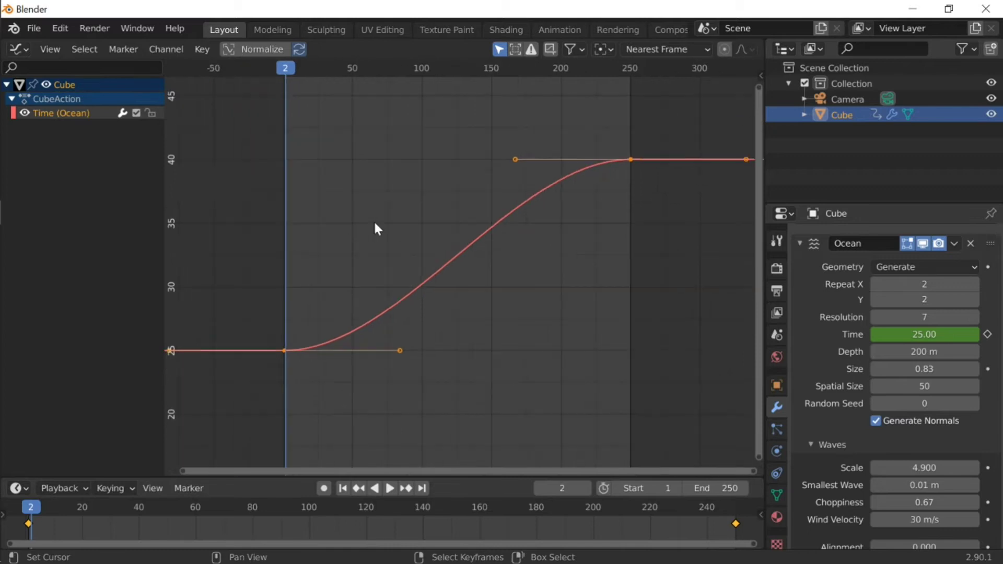
pyautogui.moveTo(390, 215); pyautogui.dragTo(381, 233, button='middle')
pyautogui.rightClick(397, 228)
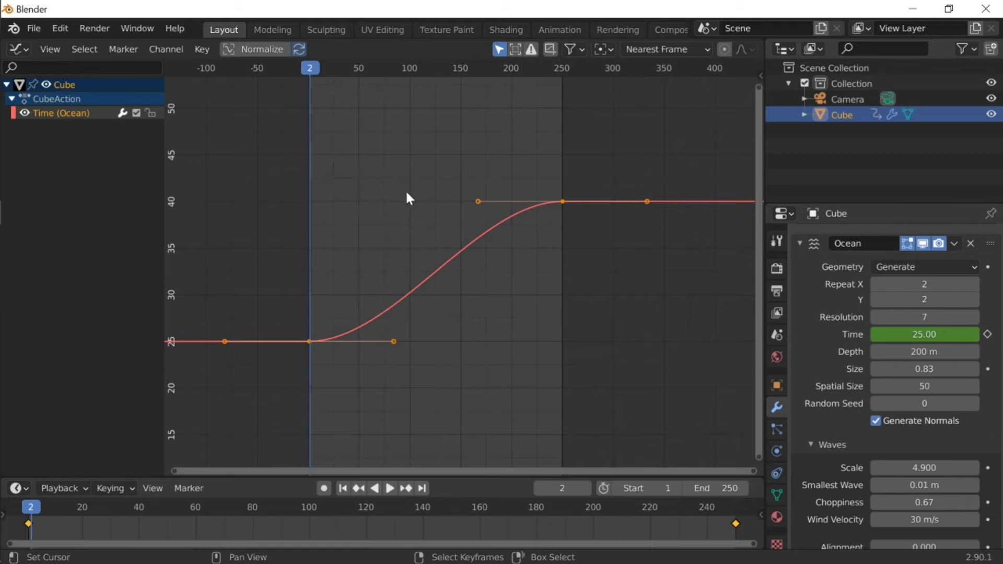
pyautogui.press('g')
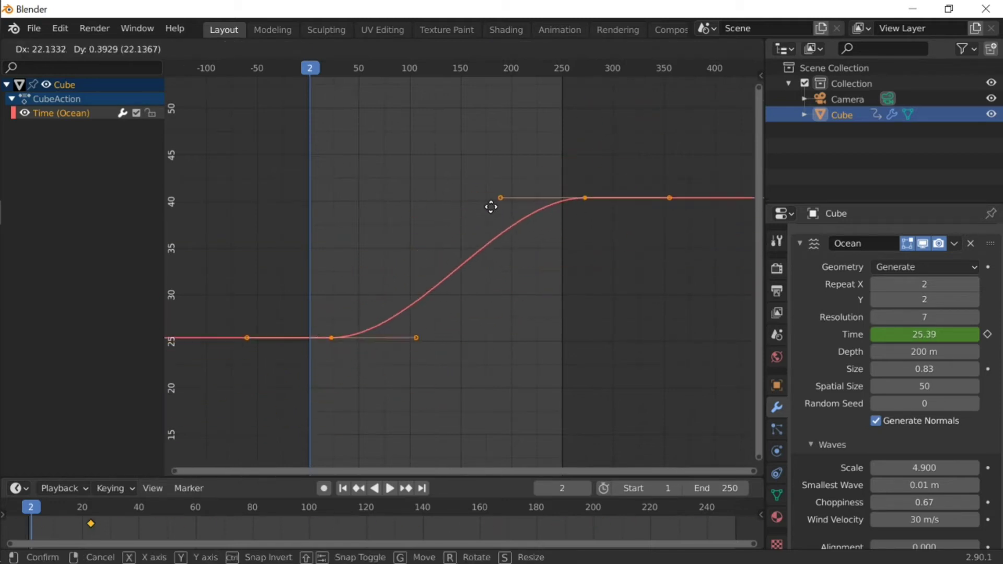
pyautogui.rightClick(491, 207)
pyautogui.press('Left')
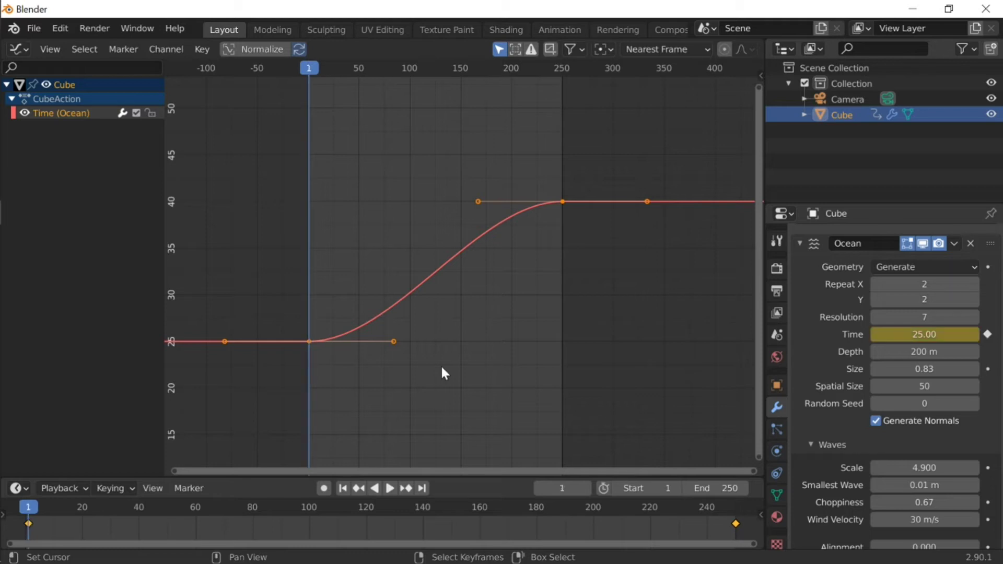
pyautogui.press('g')
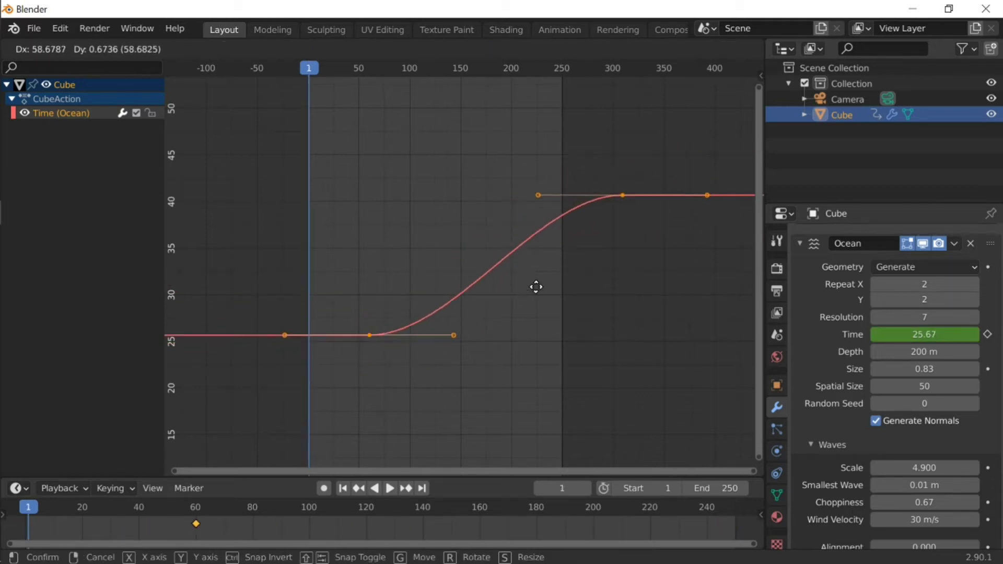
pyautogui.rightClick(544, 289)
pyautogui.press('r')
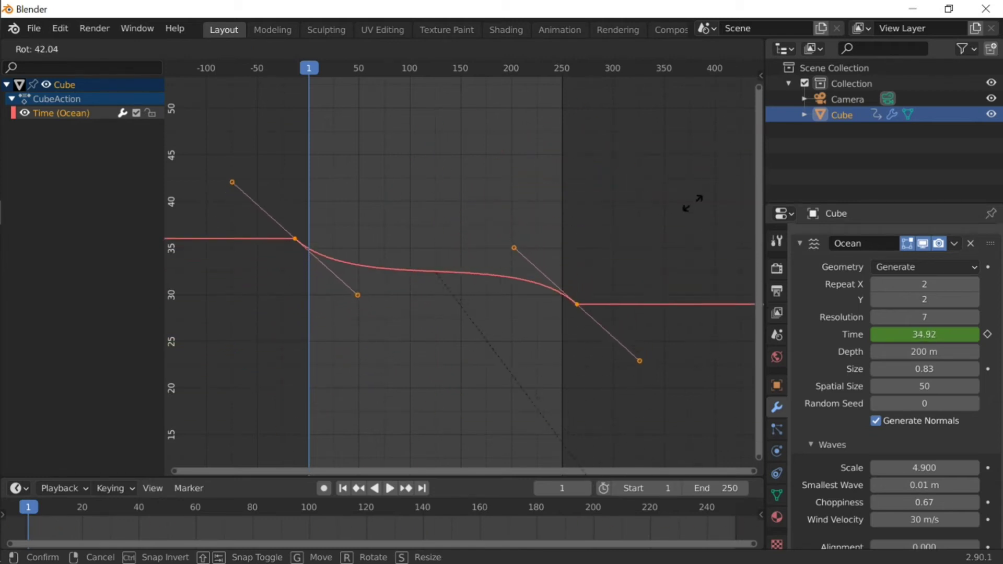
pyautogui.rightClick(687, 134)
pyautogui.press('g')
pyautogui.rightClick(558, 182)
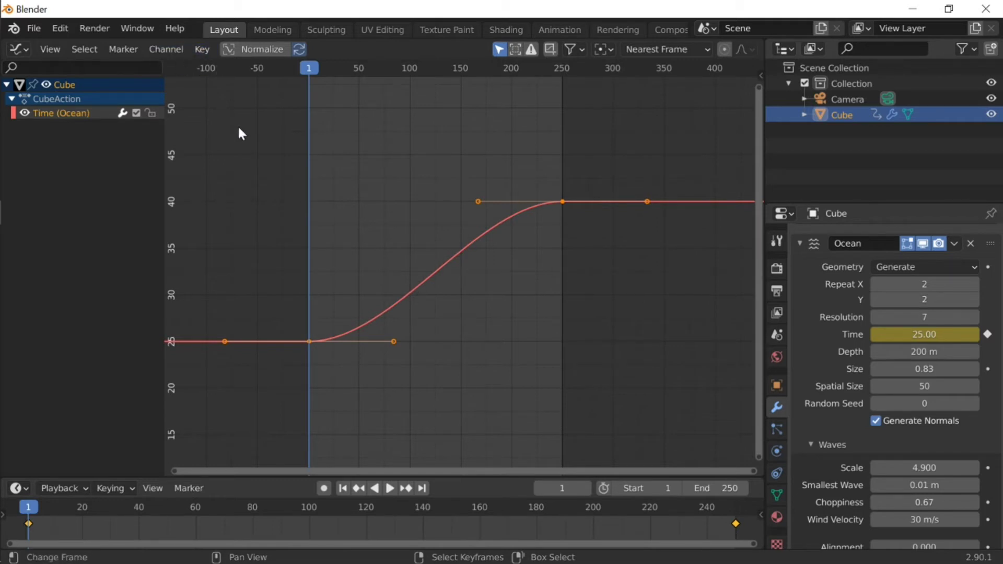
# Change the Time keyframes' interpolation to Linear and switch the editor back to the 3D Viewport
pyautogui.press('t')
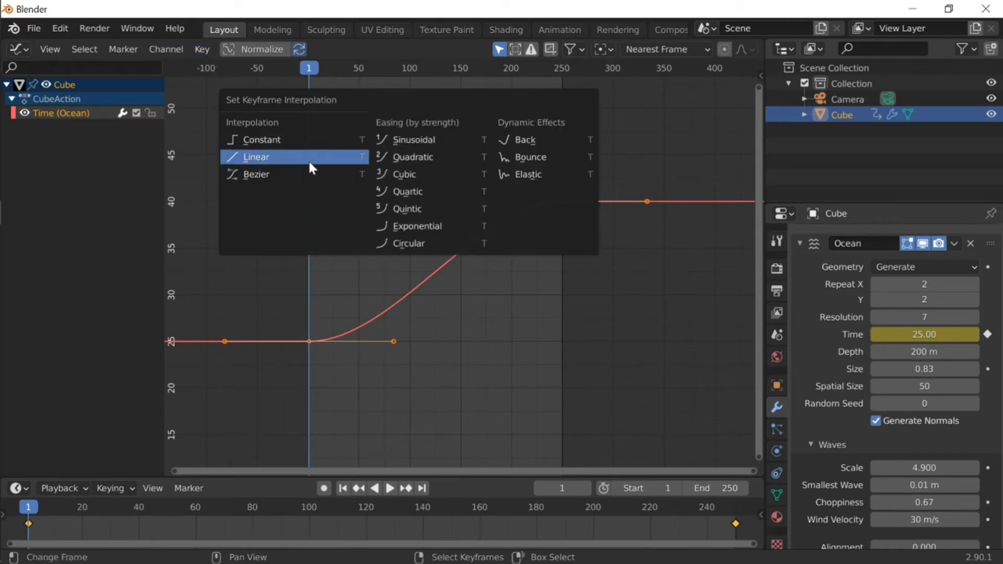
pyautogui.click(310, 166)
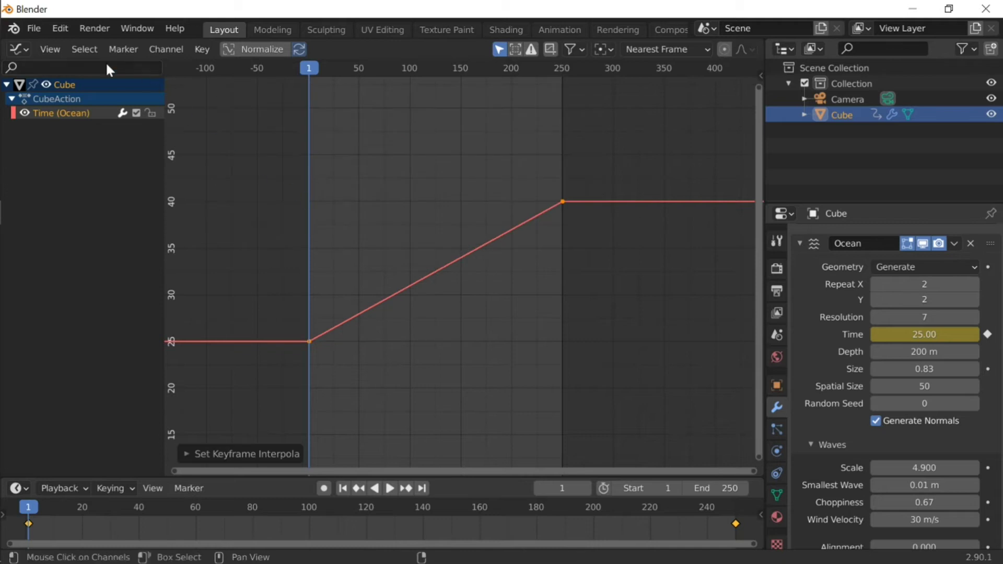
pyautogui.click(26, 46)
pyautogui.click(15, 47)
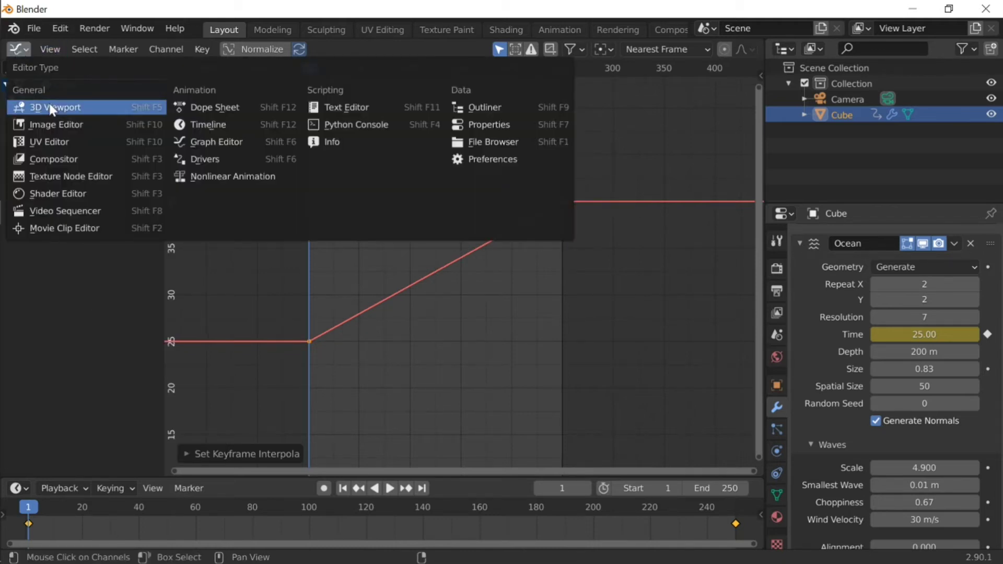
pyautogui.click(49, 105)
# Play the ocean animation in the 3D Viewport to check its constant speed, stop it and return to frame 1
pyautogui.press('space')
pyautogui.click(594, 307)
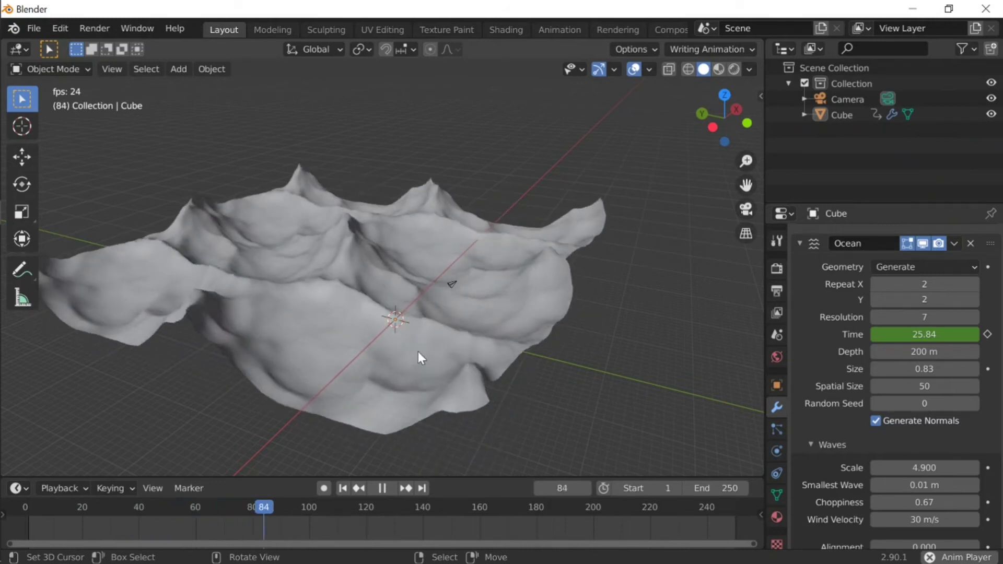
pyautogui.press('space')
pyautogui.click(24, 520)
pyautogui.hotkey('shift', '`')
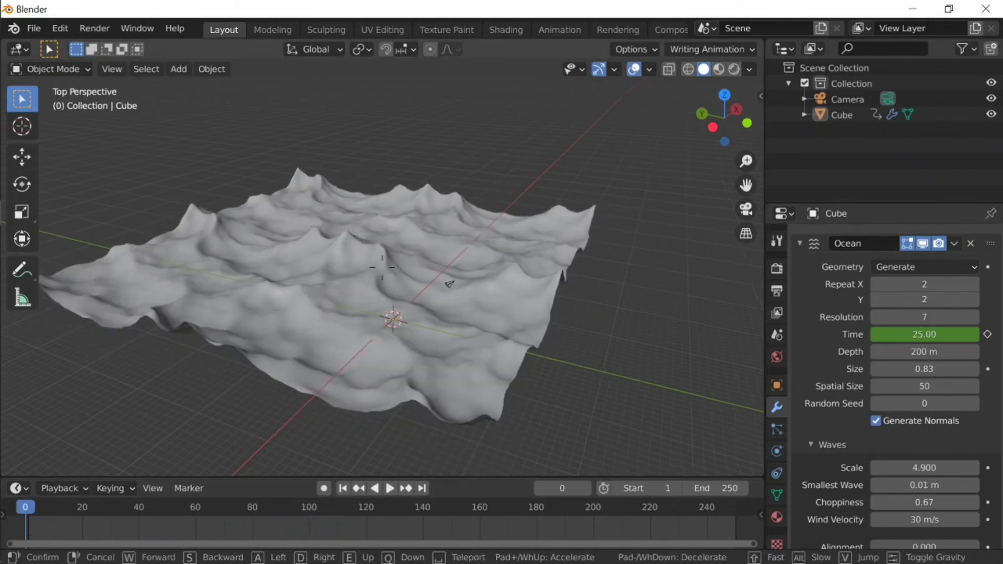
pyautogui.click(383, 267)
pyautogui.press('Right')
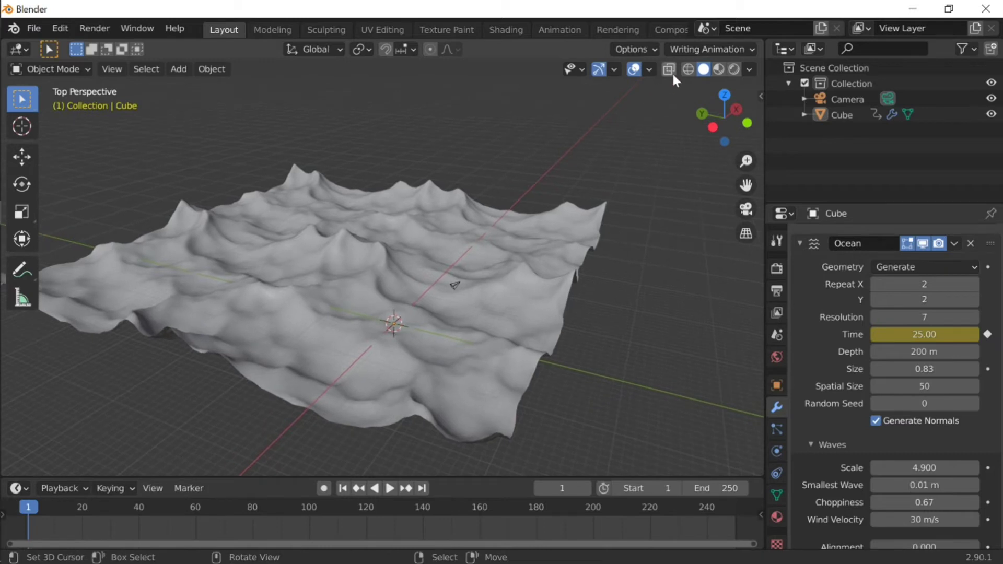
# Show the viewport in Material Preview shading, select the ocean surface and rename its material to Ocean_Mat1
pyautogui.click(718, 69)
pyautogui.click(472, 245)
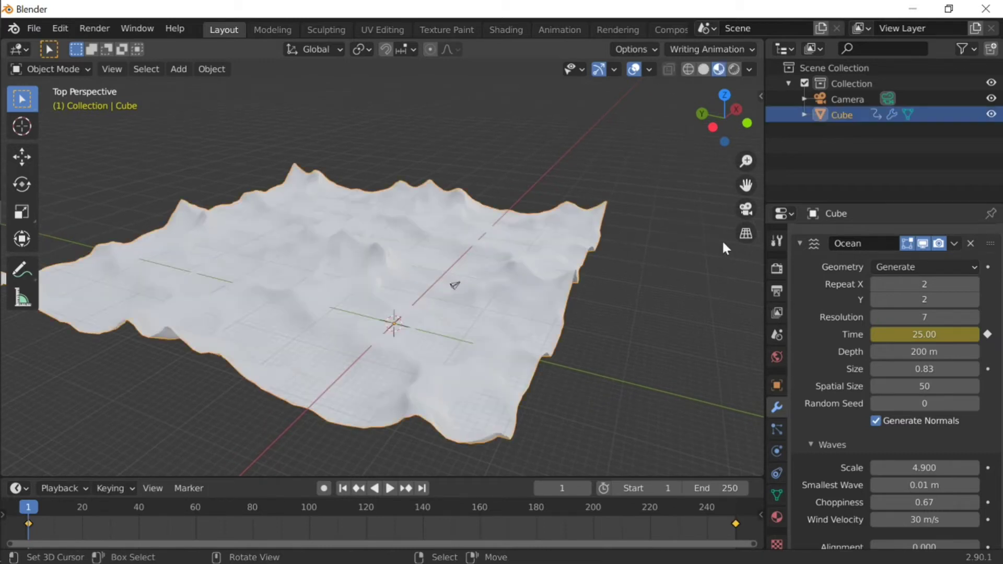
pyautogui.click(776, 516)
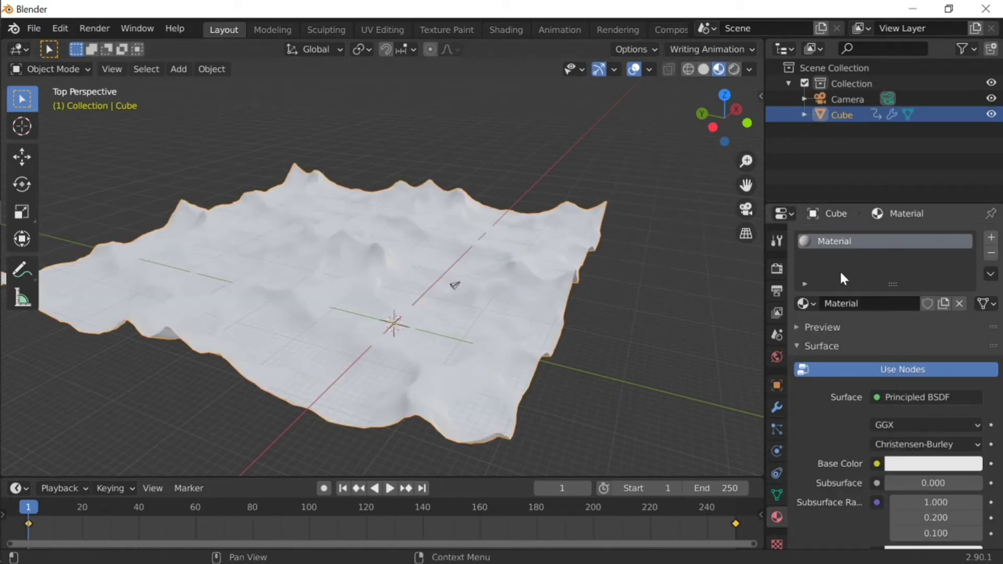
pyautogui.doubleClick(852, 236)
# Rename the Cube object to Ocean
pyautogui.doubleClick(841, 114)
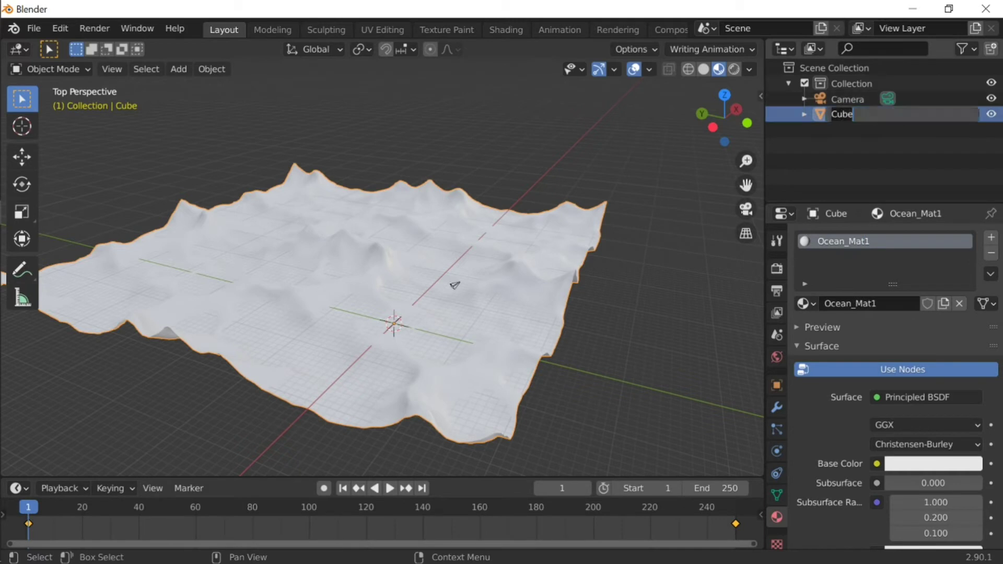
pyautogui.write('Ocean')
pyautogui.press('Return')
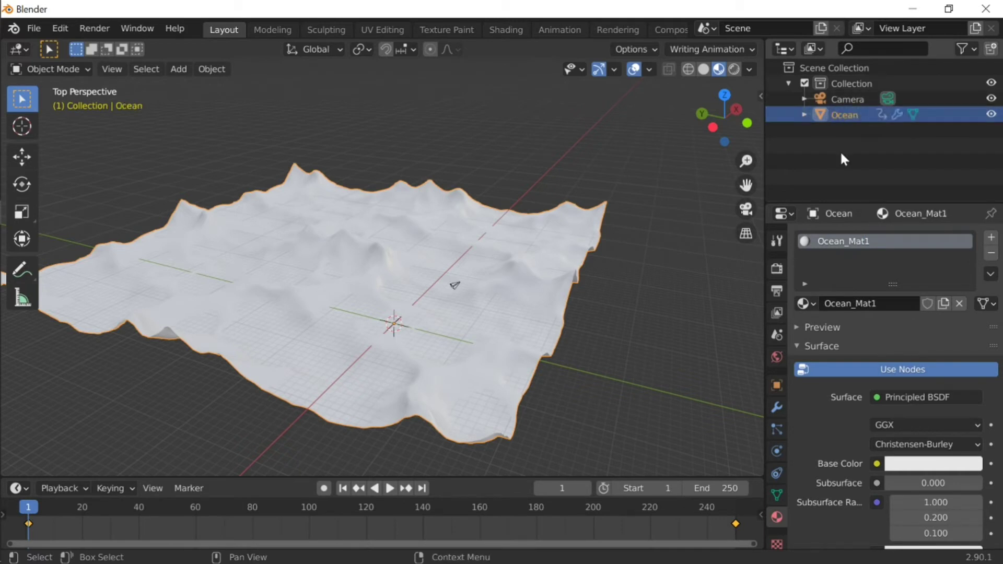
# Set the Roughness of Ocean_Mat1 to 0.130 and check the surface highlights on the waves
pyautogui.scroll(-5, 887, 268)
pyautogui.scroll(-4, 895, 332)
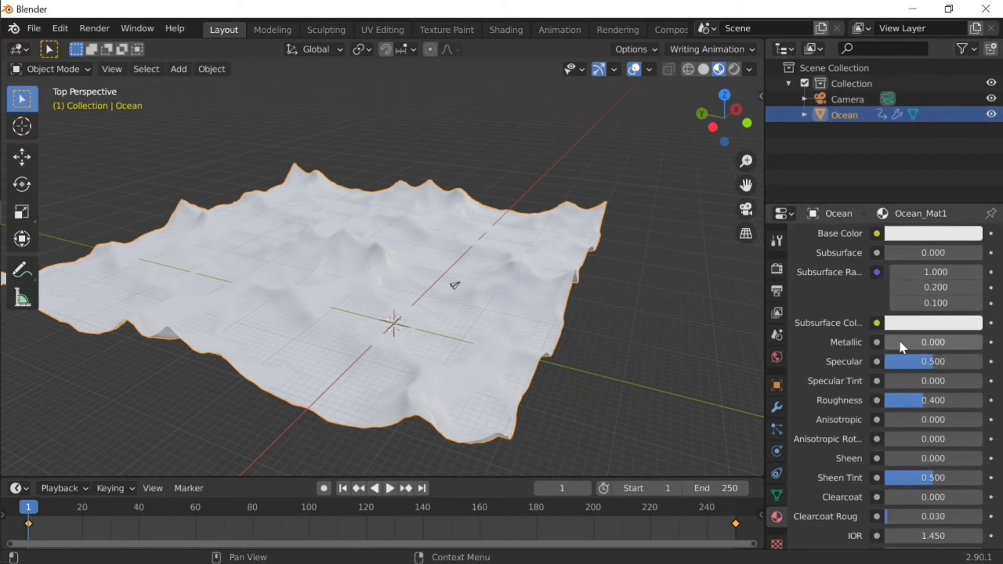
pyautogui.click(927, 400)
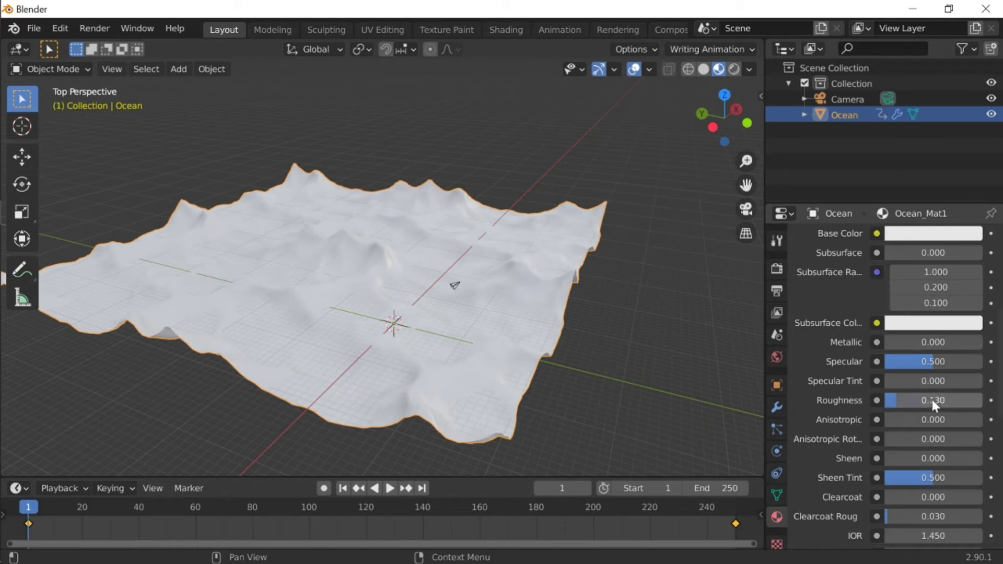
pyautogui.scroll(-3, 932, 399)
pyautogui.hotkey('shift', '`')
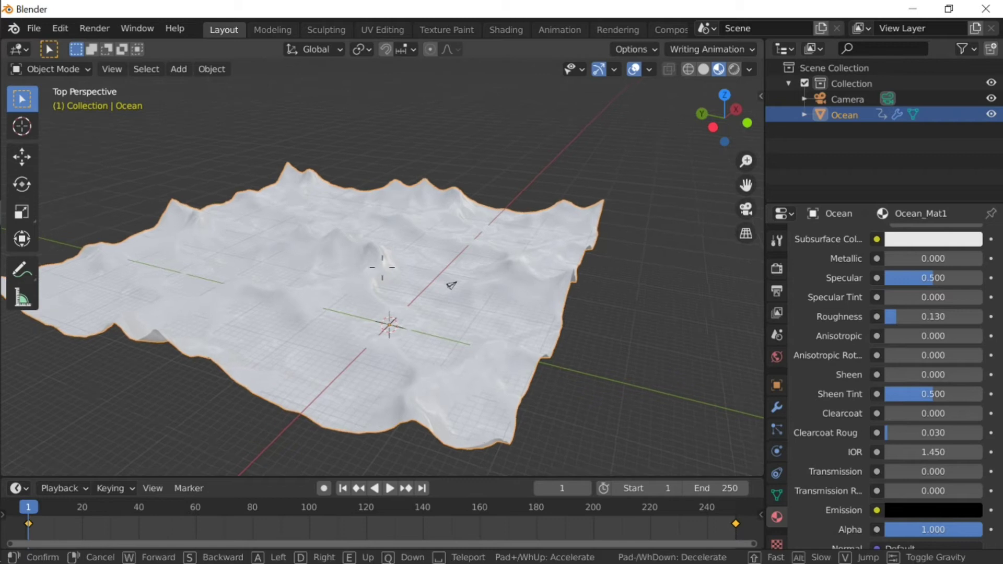
pyautogui.press('w')
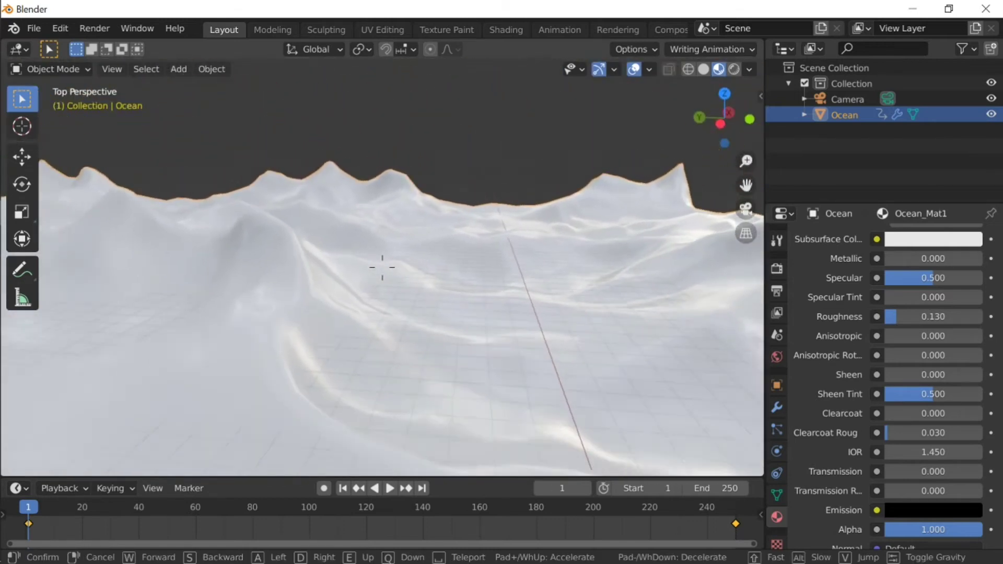
pyautogui.click(563, 259)
pyautogui.hotkey('shift', '`')
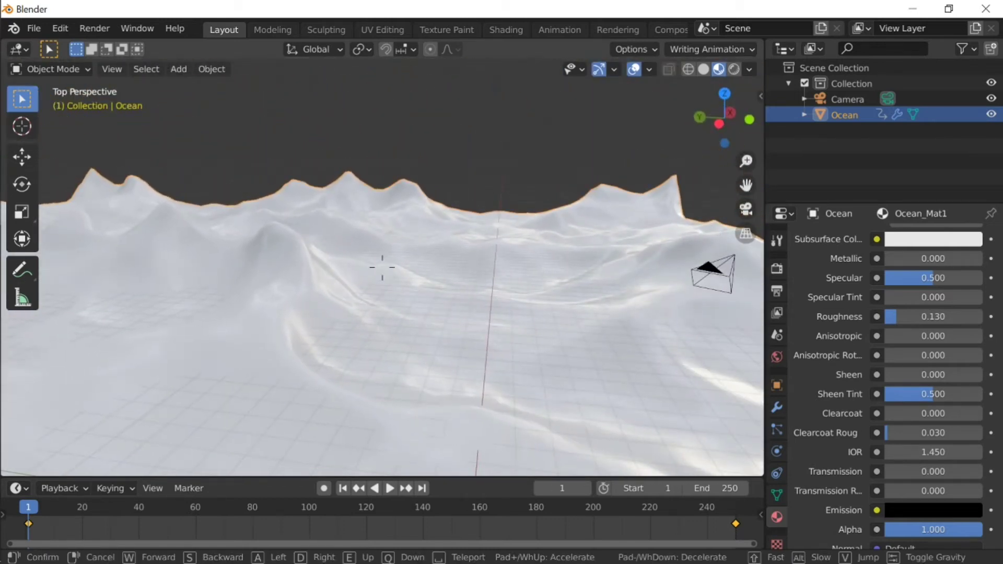
pyautogui.click(563, 259)
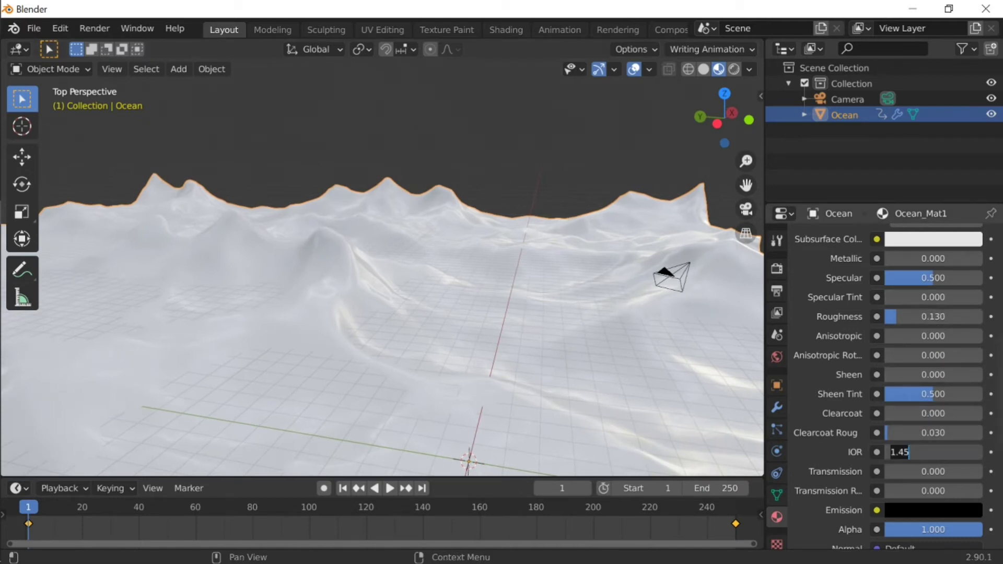
# Set the IOR of Ocean_Mat1 to 1.330 and its Transmission to 1.000
pyautogui.hotkey('shift', '`')
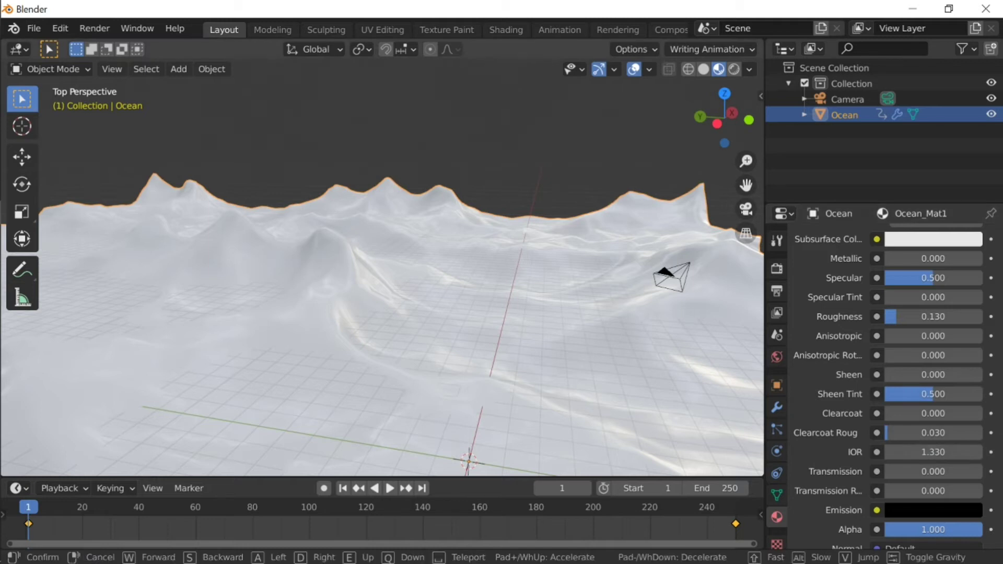
pyautogui.click(380, 268)
pyautogui.moveTo(929, 472); pyautogui.dragTo(985, 473)
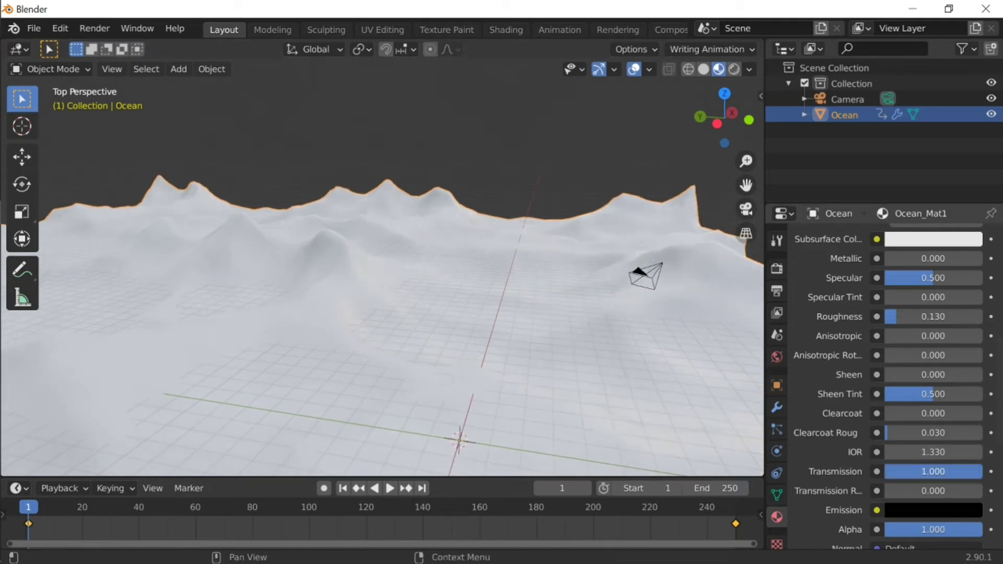
# Examine the transmissive ocean surface from near and far and look through the remaining settings of Ocean_Mat1
pyautogui.hotkey('shift', '`')
pyautogui.press('s')
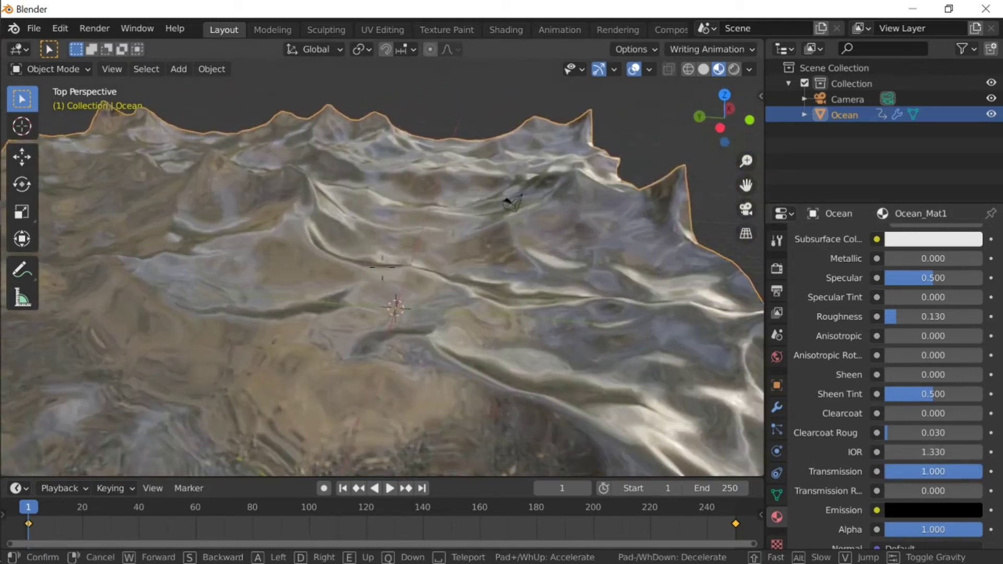
pyautogui.press('w')
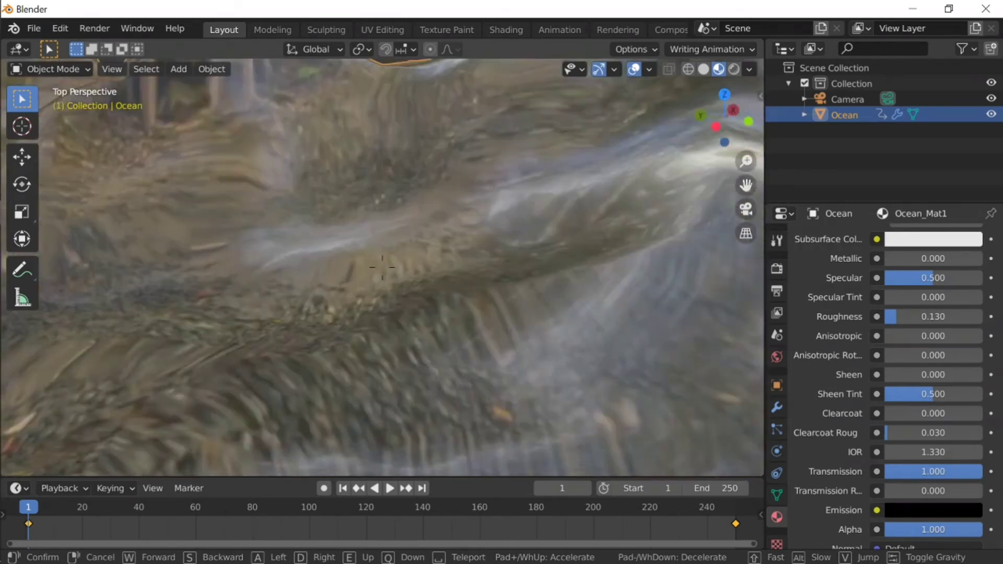
pyautogui.press('s')
pyautogui.click(383, 269)
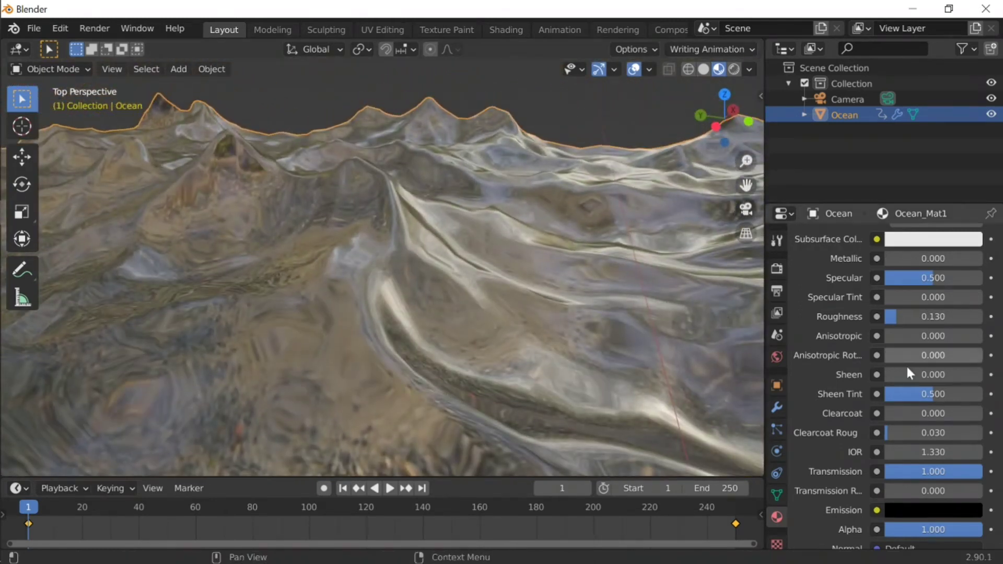
pyautogui.scroll(-6, 862, 449)
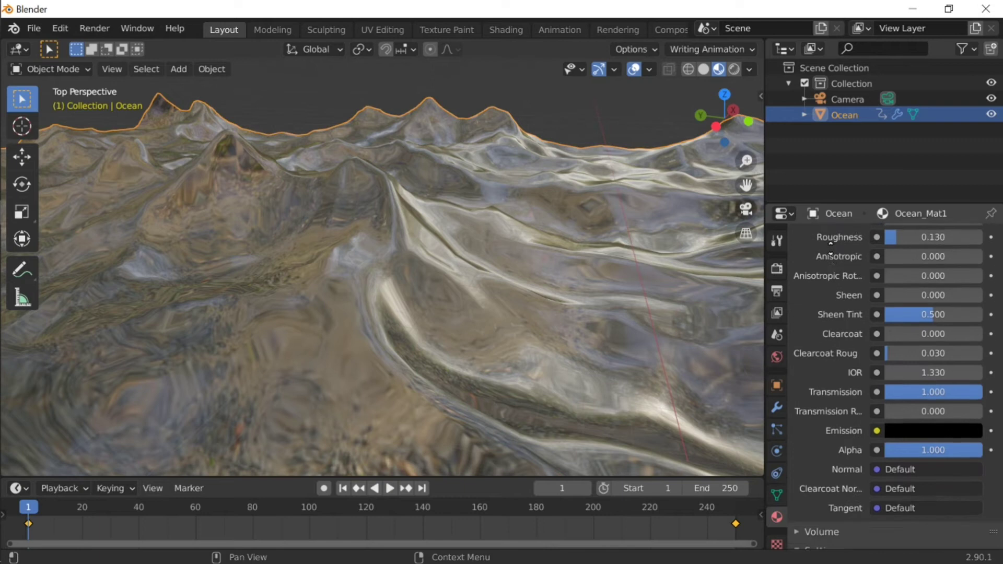
pyautogui.scroll(-2, 827, 524)
pyautogui.scroll(15, 825, 496)
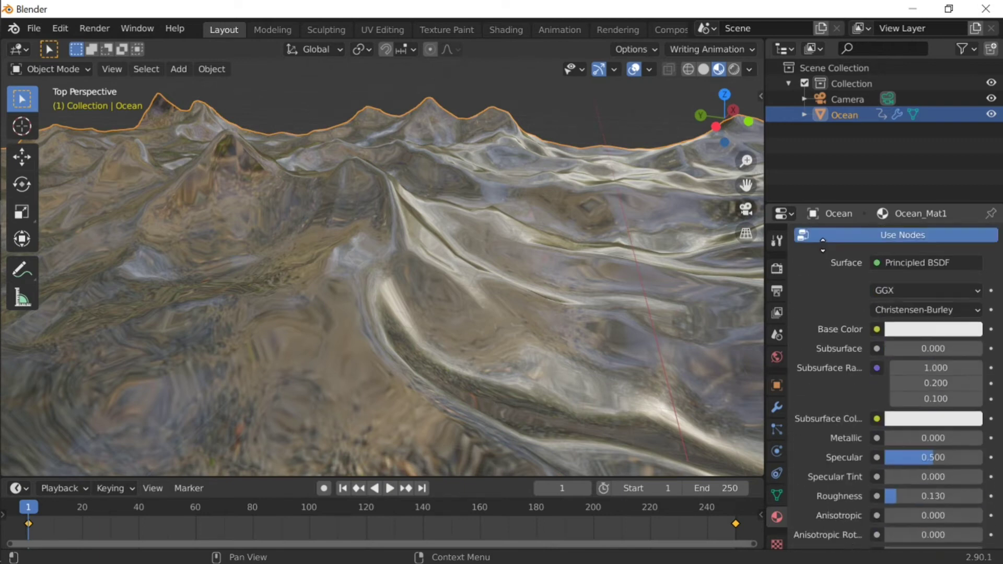
pyautogui.scroll(-6, 581, 243)
pyautogui.scroll(3, 579, 242)
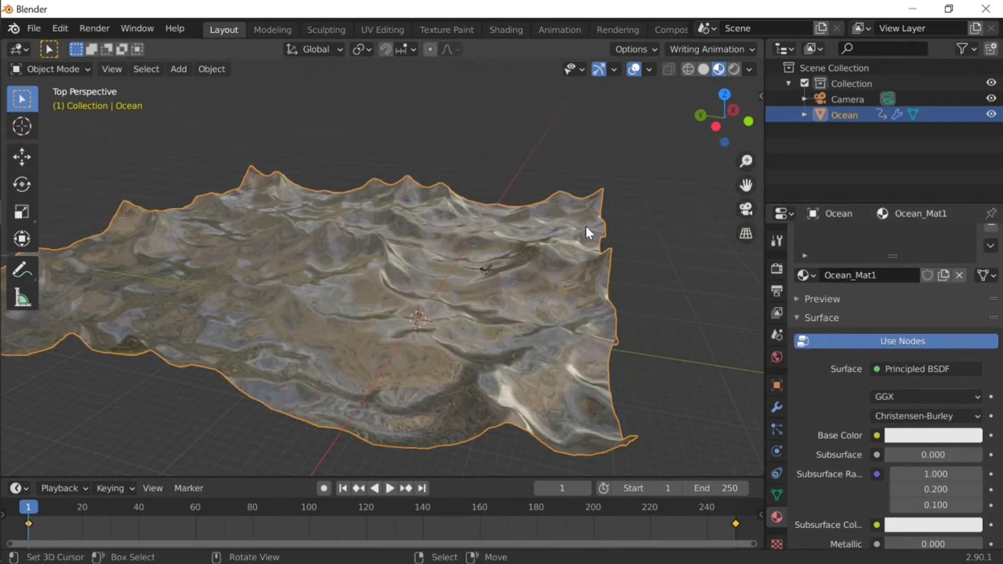
pyautogui.click(588, 171)
pyautogui.hotkey('shift', '`')
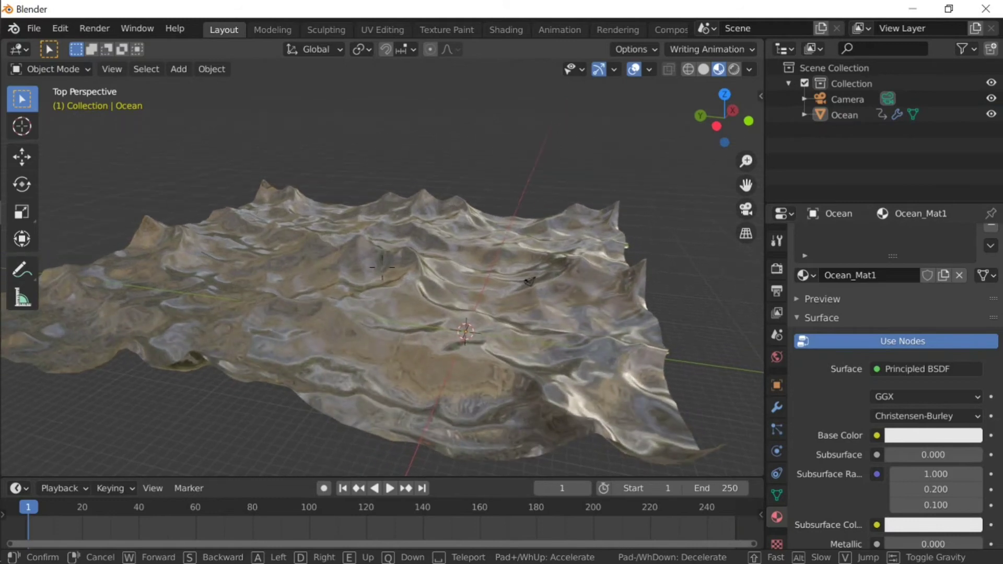
pyautogui.press('w')
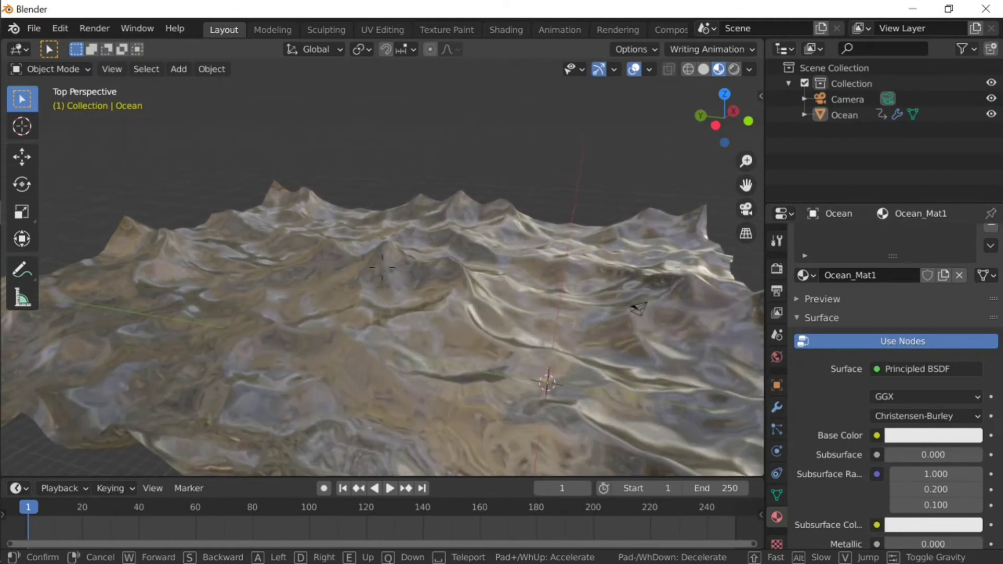
pyautogui.click(386, 274)
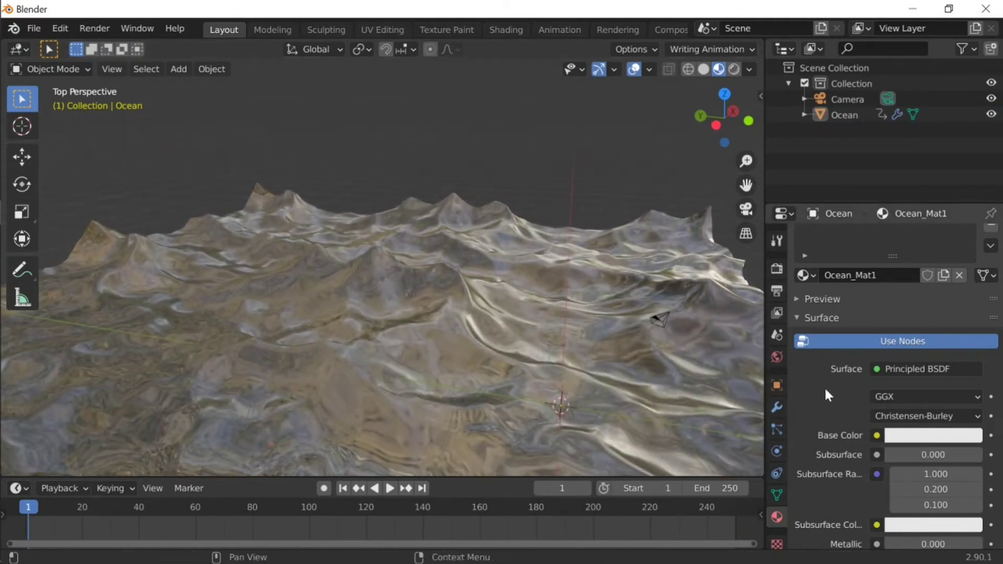
# Switch the viewport to Rendered shading and assign an Environment Texture to the World background color
pyautogui.click(734, 68)
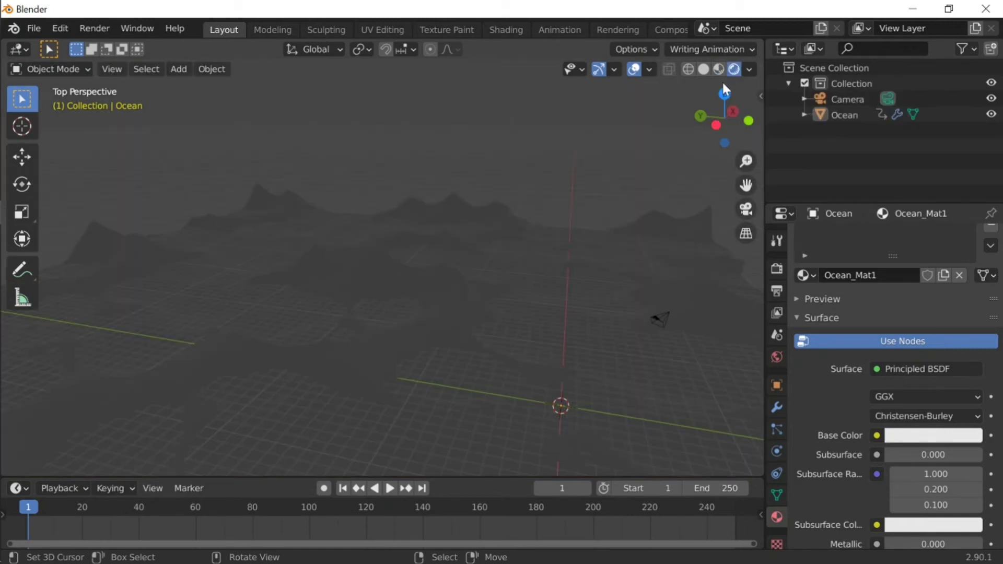
pyautogui.click(760, 93)
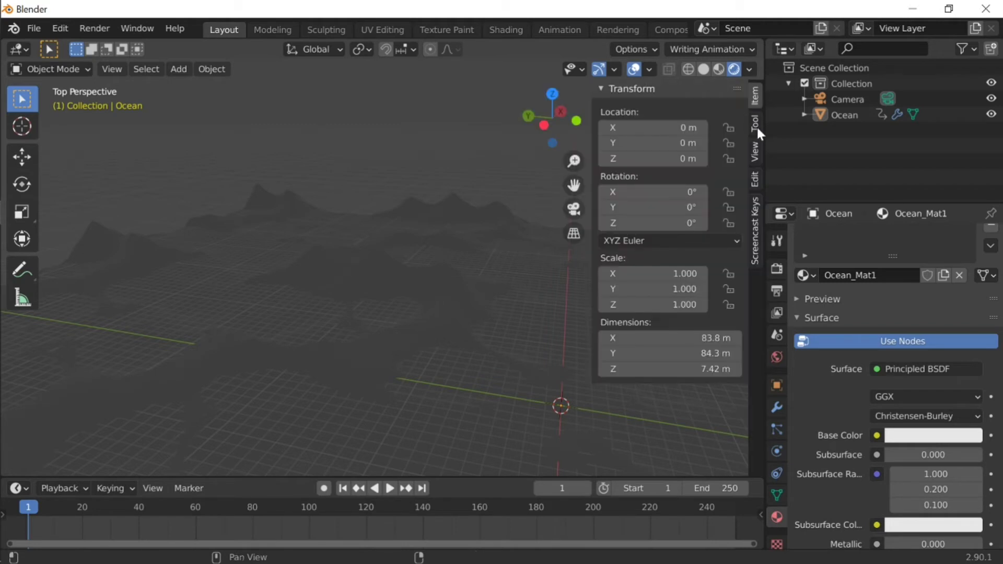
pyautogui.click(776, 358)
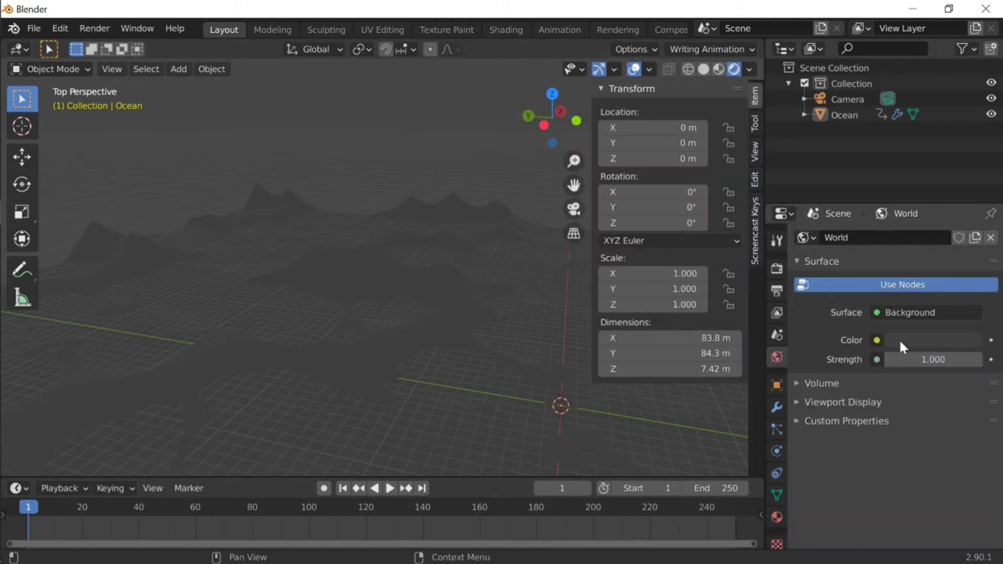
pyautogui.click(875, 339)
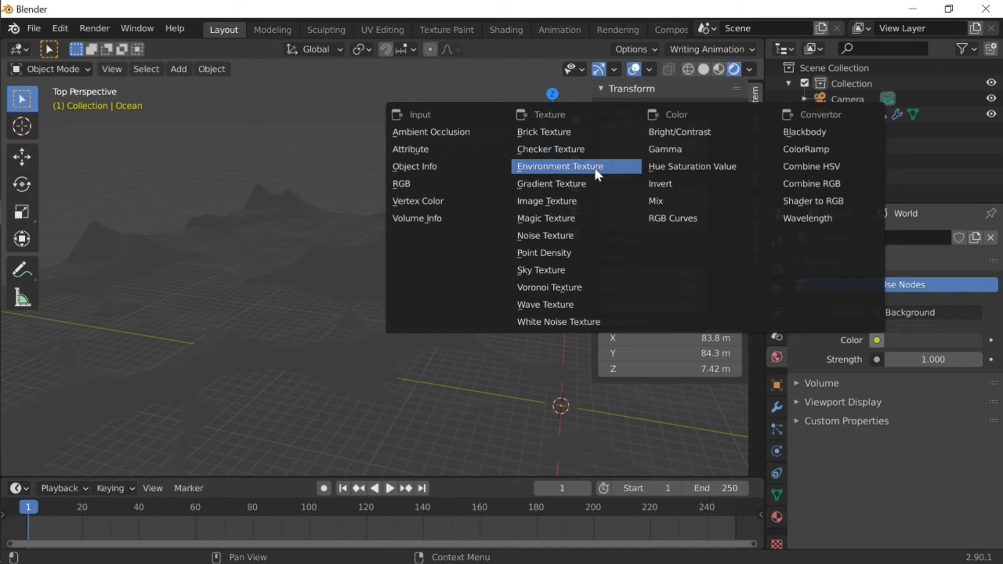
pyautogui.click(579, 168)
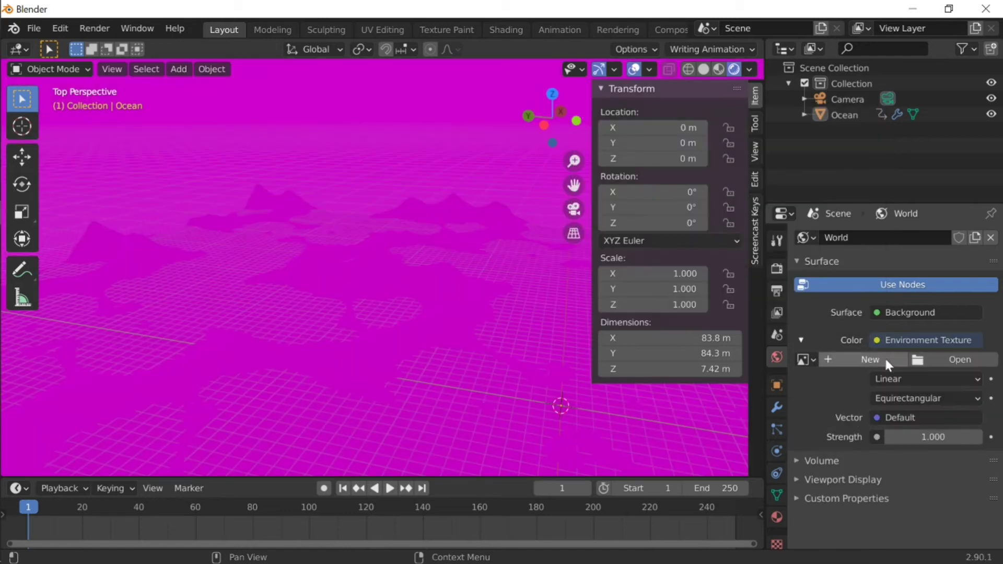
# Search the Downloads folder for 4k and load cannon_4k.exr as the world's environment image
pyautogui.click(919, 360)
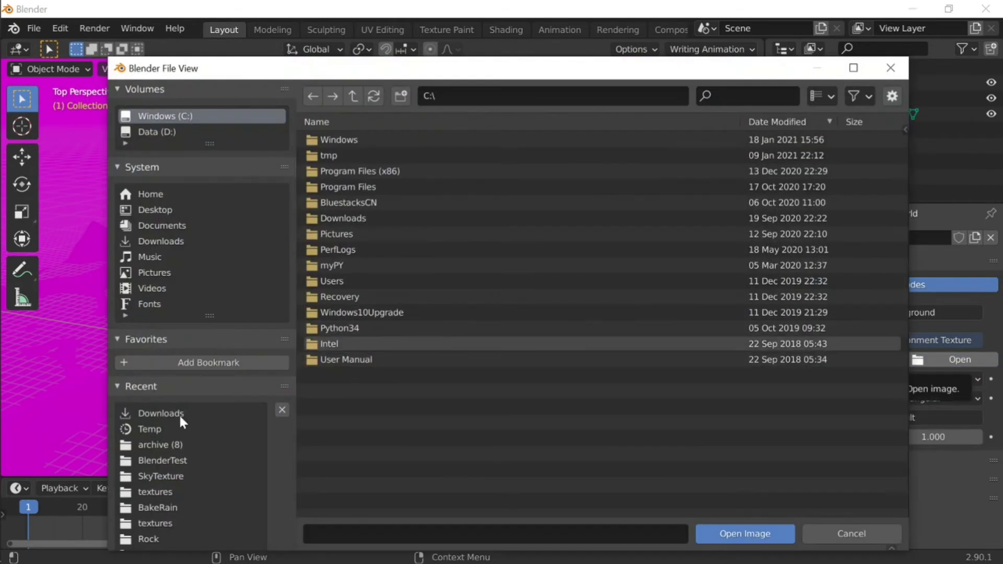
pyautogui.click(180, 415)
pyautogui.click(713, 96)
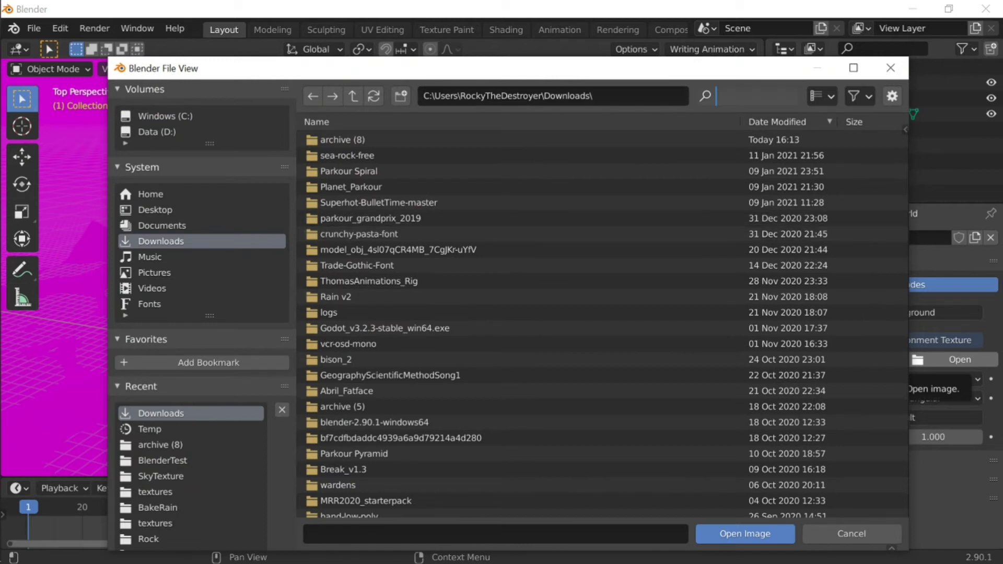
pyautogui.write('4k')
pyautogui.press('Return')
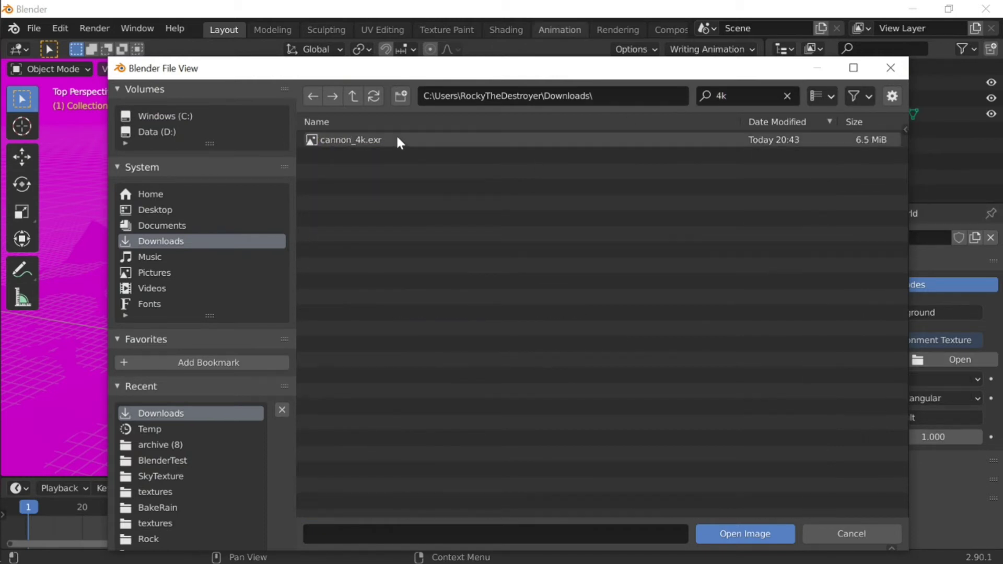
pyautogui.doubleClick(395, 138)
# Make the render film background transparent in the scene's render settings
pyautogui.hotkey('shift', '`')
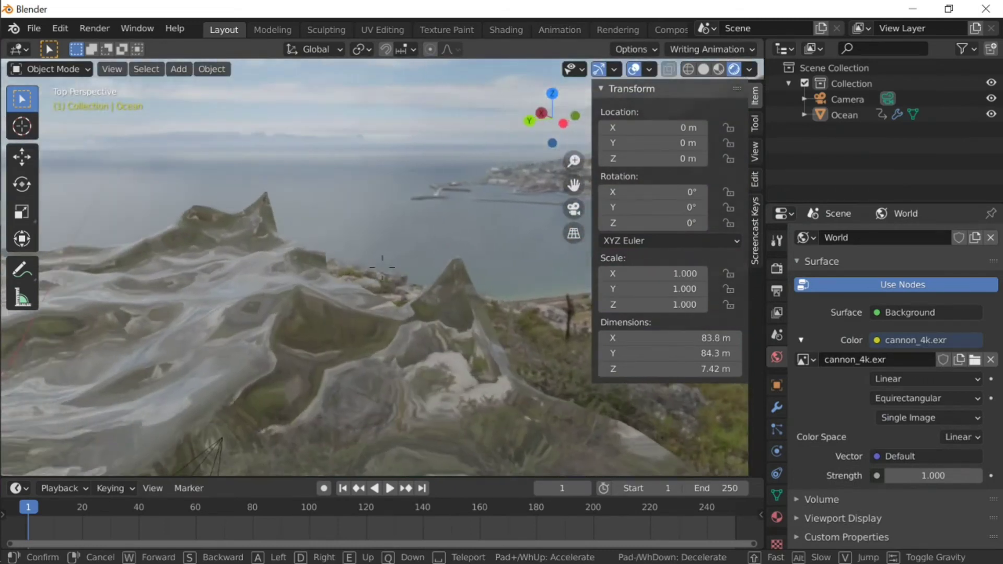
pyautogui.press('s')
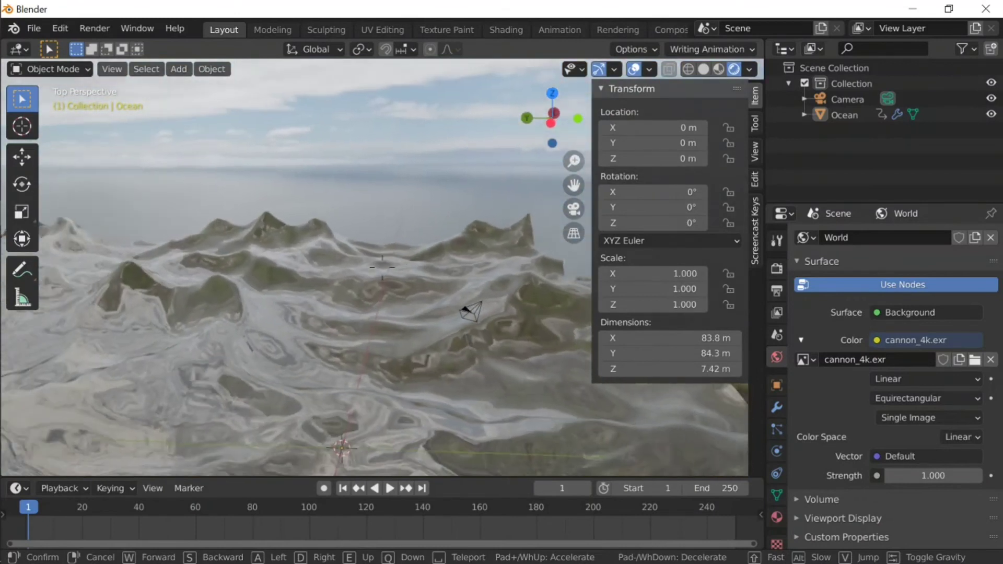
pyautogui.click(381, 267)
pyautogui.hotkey('shift', '`')
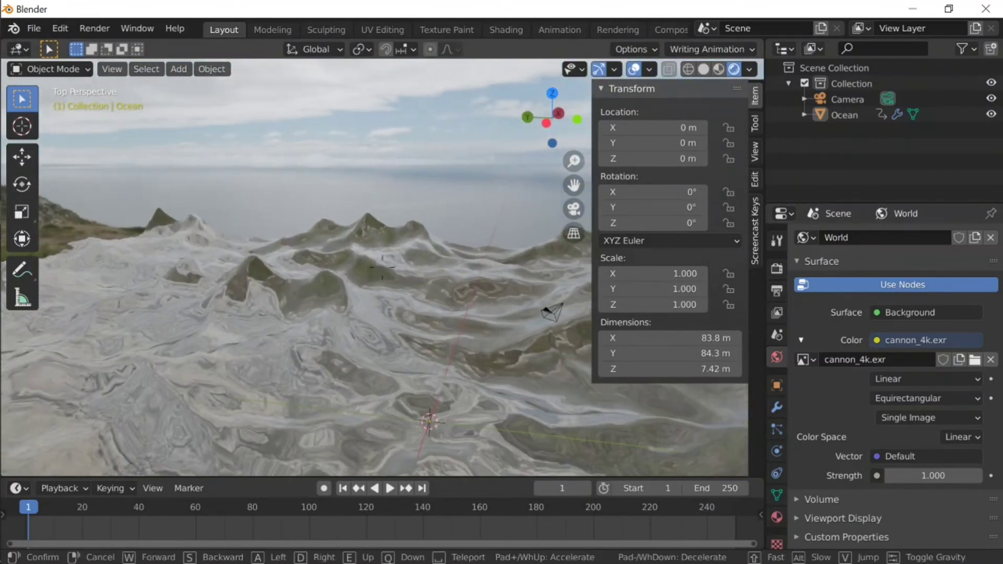
pyautogui.press('s')
pyautogui.click(382, 267)
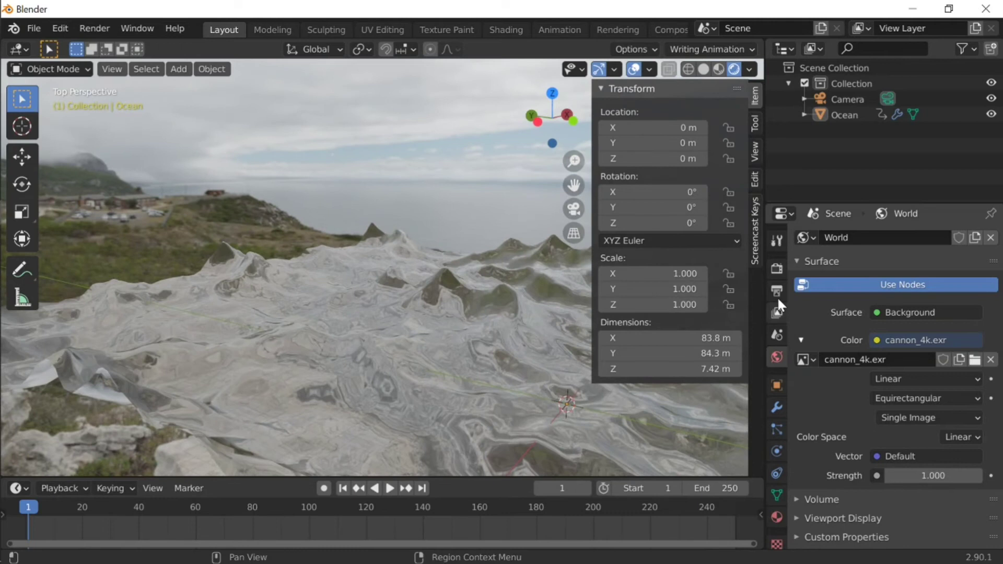
pyautogui.click(777, 268)
pyautogui.click(776, 269)
pyautogui.scroll(-4, 833, 373)
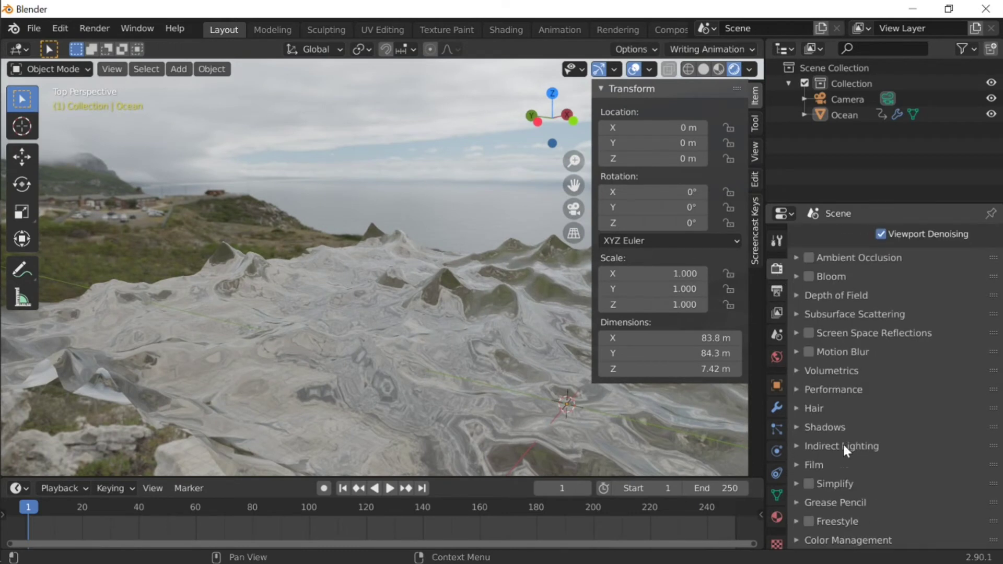
pyautogui.click(843, 470)
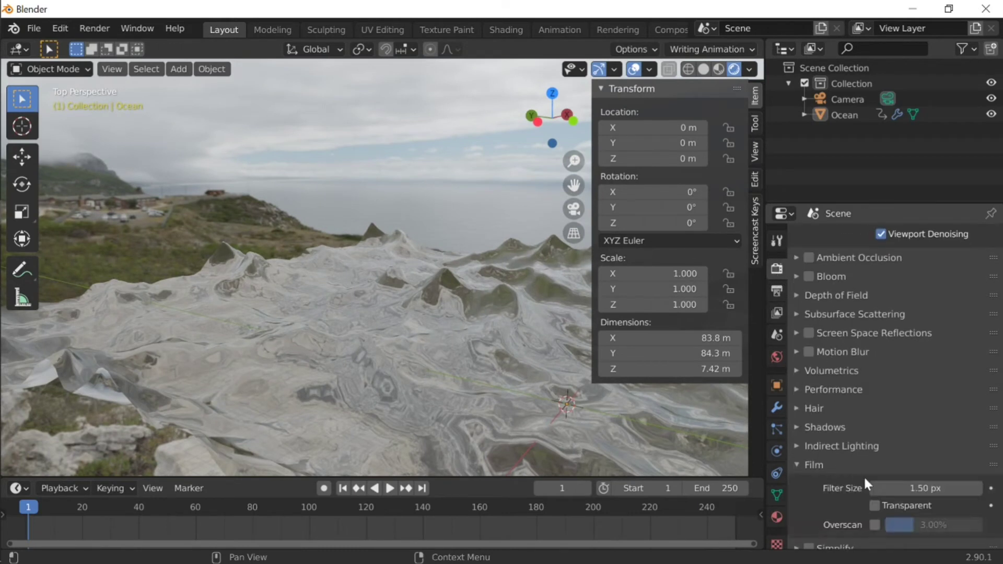
pyautogui.click(874, 506)
# Examine the rendered ocean surface against the transparent background from several viewpoints
pyautogui.hotkey('shift', '`')
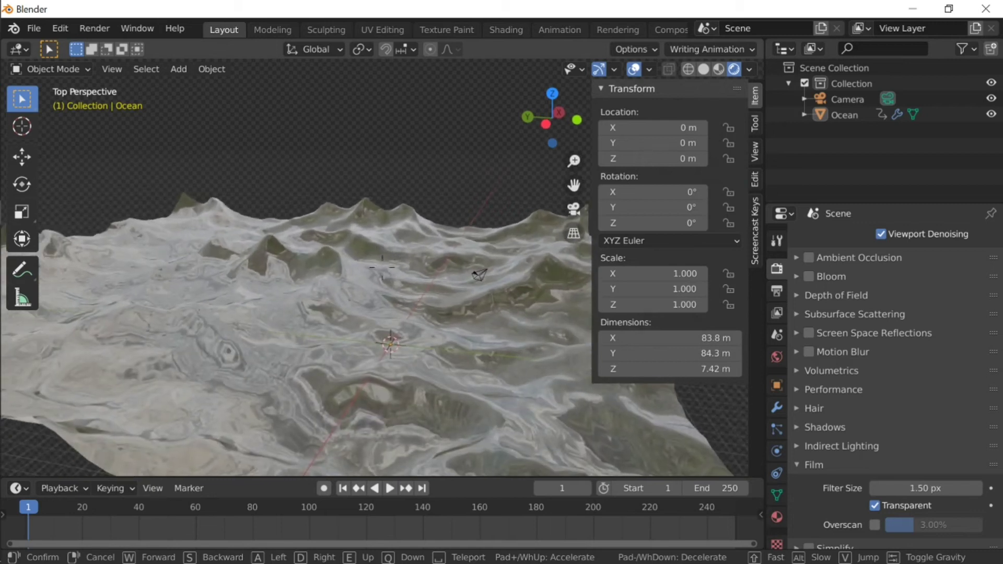
pyautogui.click(383, 268)
pyautogui.hotkey('shift', '`')
pyautogui.press('w')
pyautogui.click(383, 275)
pyautogui.hotkey('shift', '`')
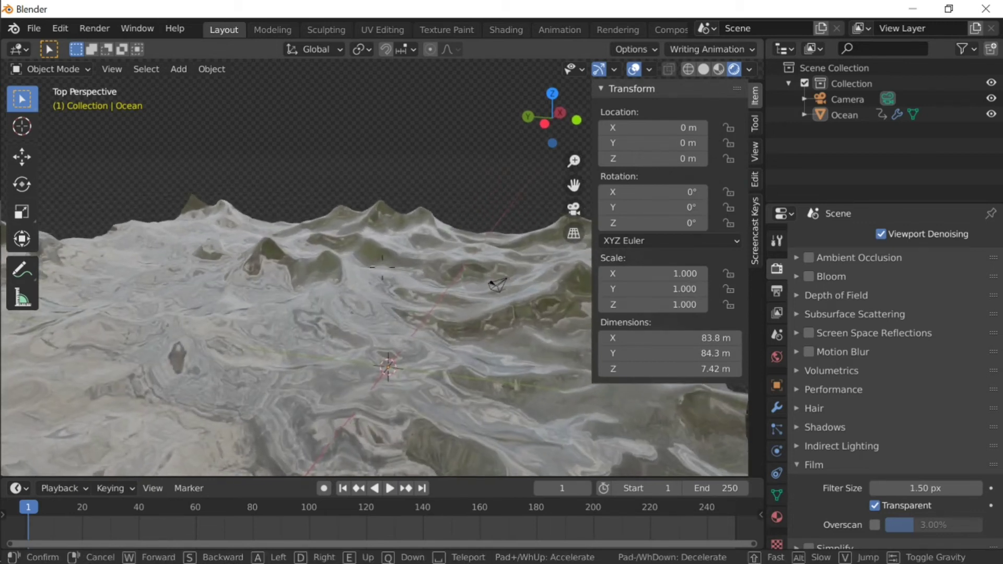
pyautogui.click(383, 267)
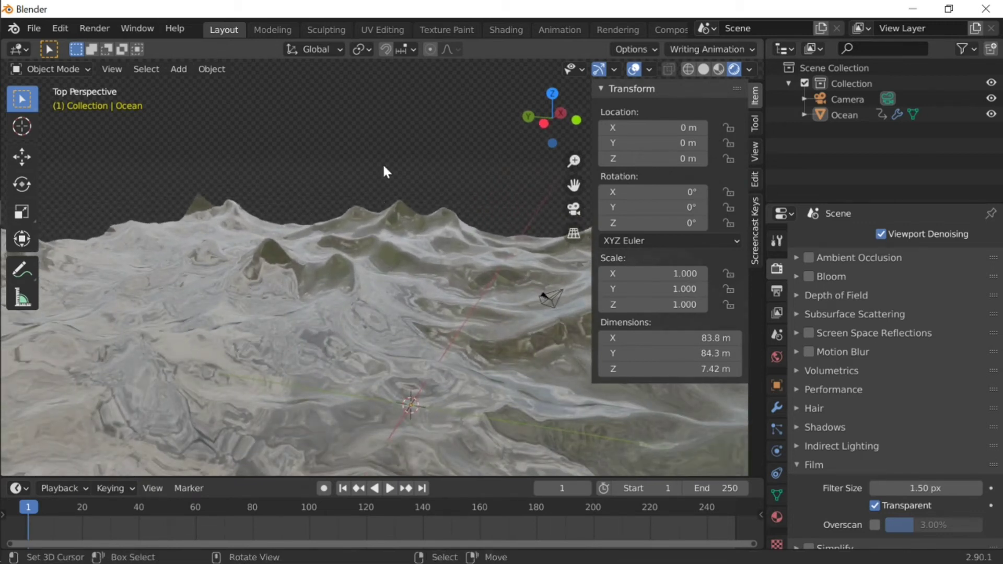
pyautogui.hotkey('shift', '`')
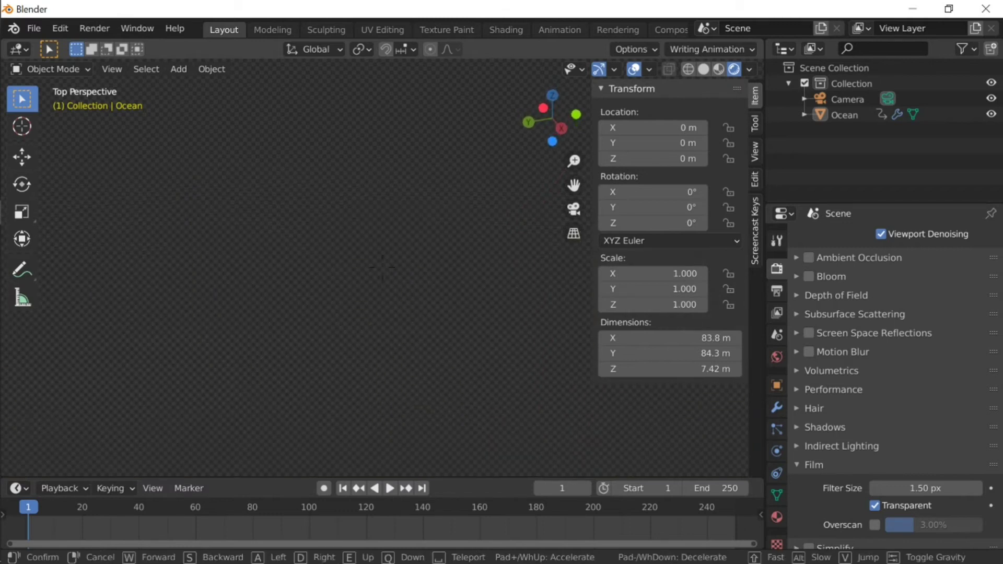
pyautogui.moveTo(382, 268)
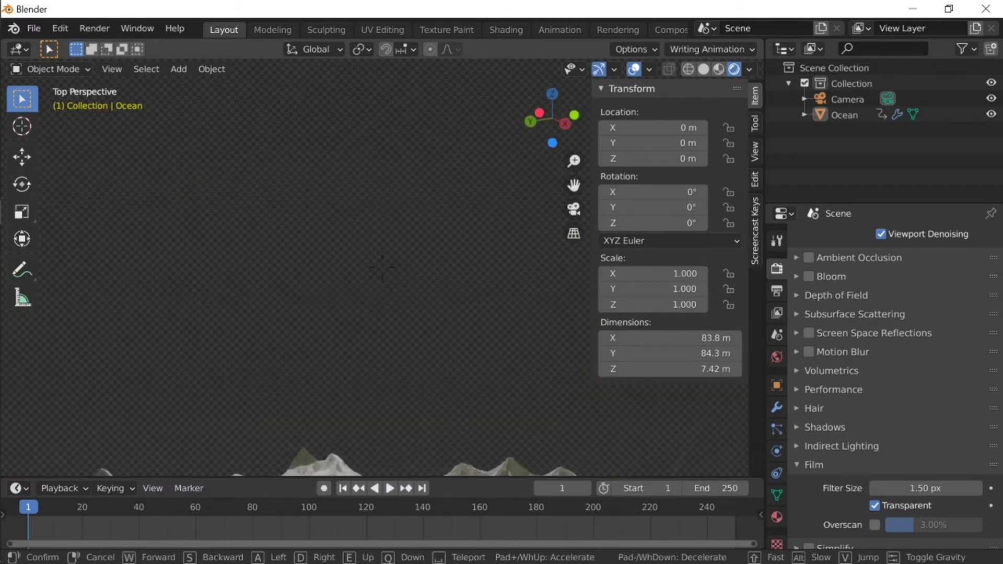
pyautogui.click(490, 305)
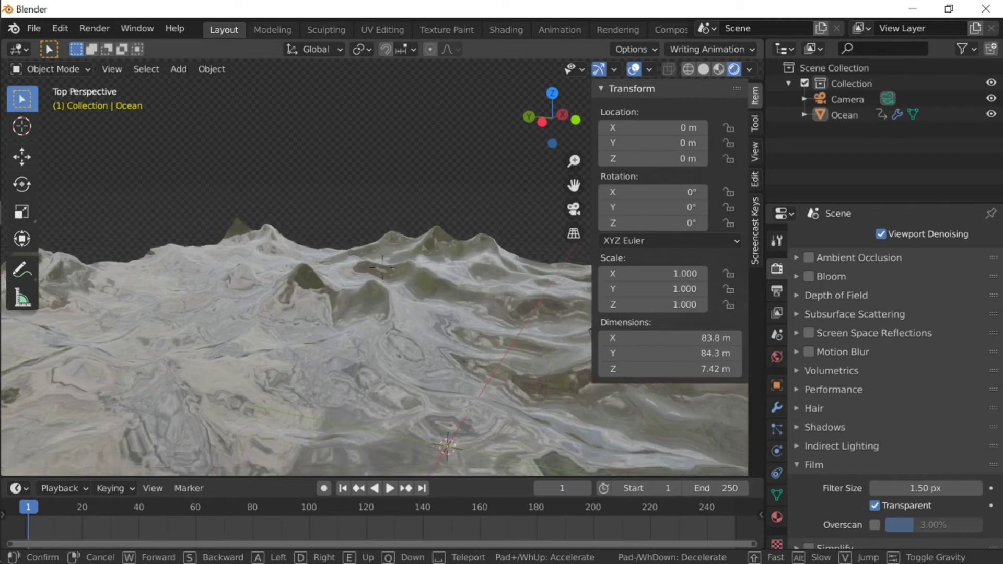
pyautogui.click(382, 268)
# Hide the viewport's transform sidebar and select the ocean surface
pyautogui.press('n')
pyautogui.hotkey('shift', '`')
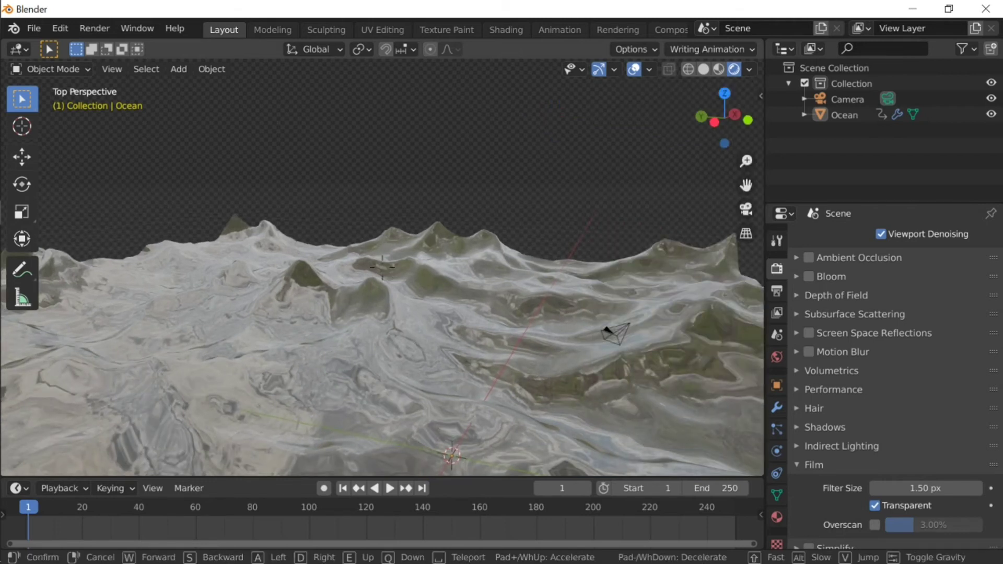
pyautogui.press('w')
pyautogui.click(386, 274)
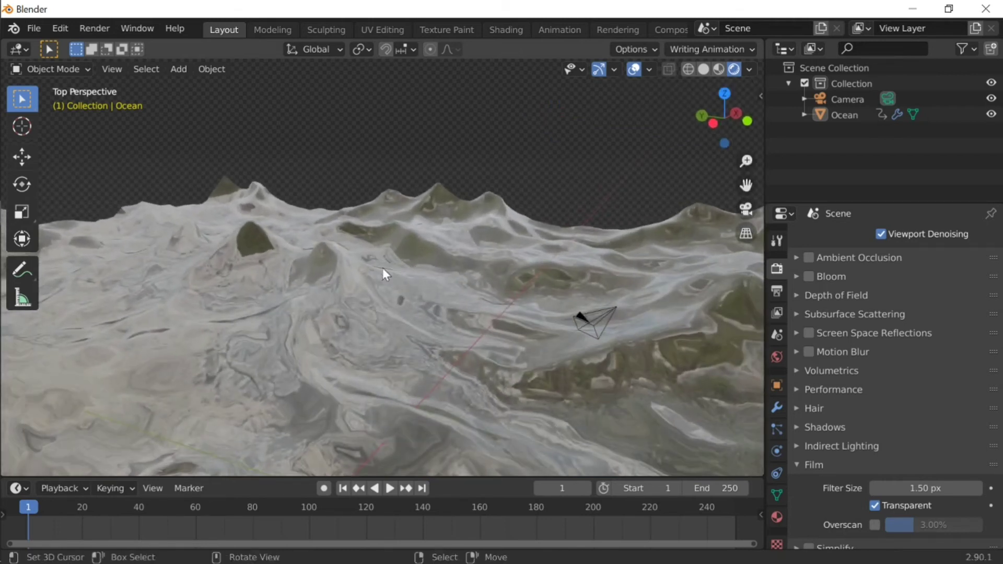
pyautogui.hotkey('shift', '`')
pyautogui.click(382, 268)
pyautogui.rightClick(383, 269)
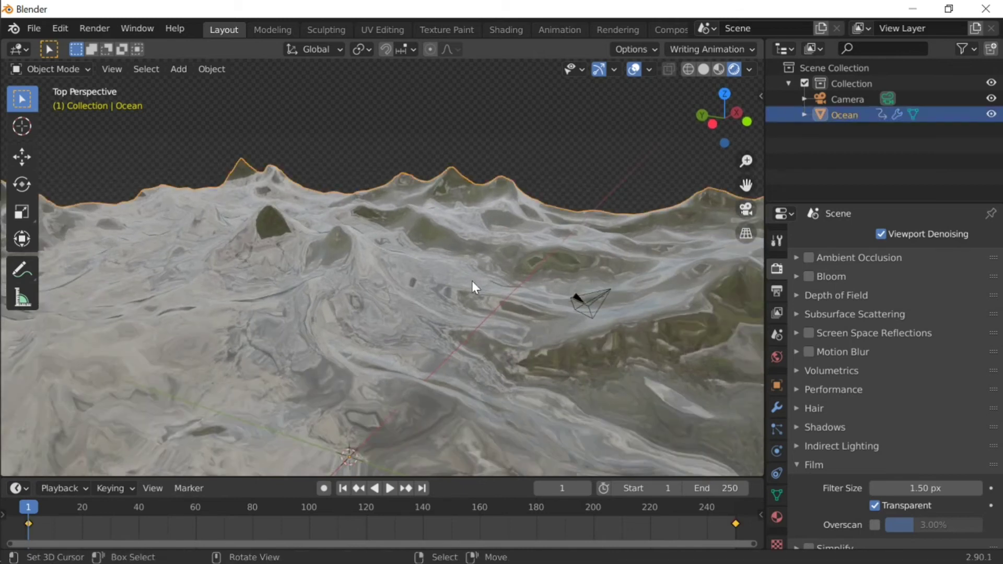
pyautogui.press('g')
pyautogui.press('r')
pyautogui.rightClick(389, 134)
pyautogui.press('r')
pyautogui.press('x')
pyautogui.rightClick(410, 94)
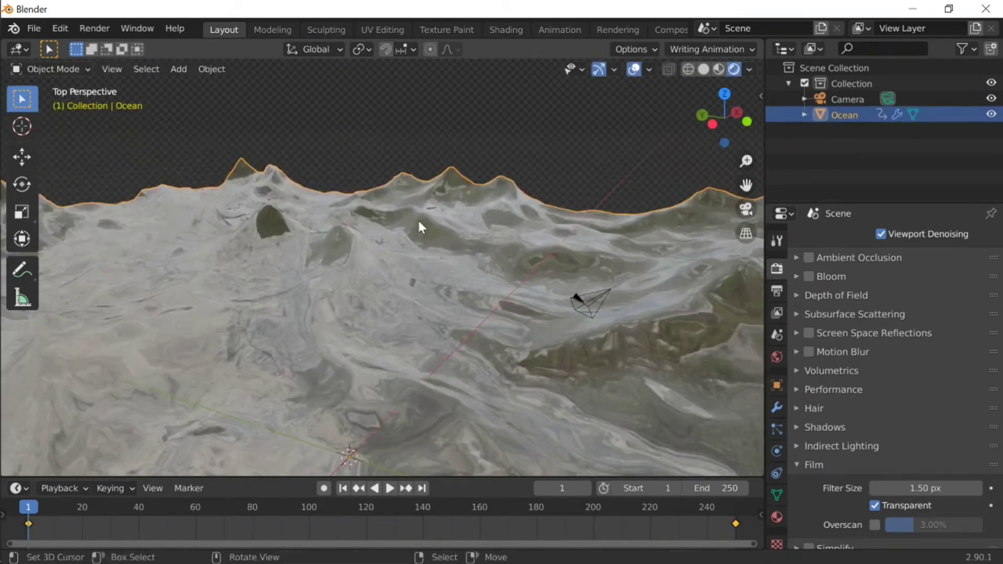
# Enable Foam in the Ocean modifier and name its data layer foam
pyautogui.click(777, 408)
pyautogui.scroll(-3, 827, 406)
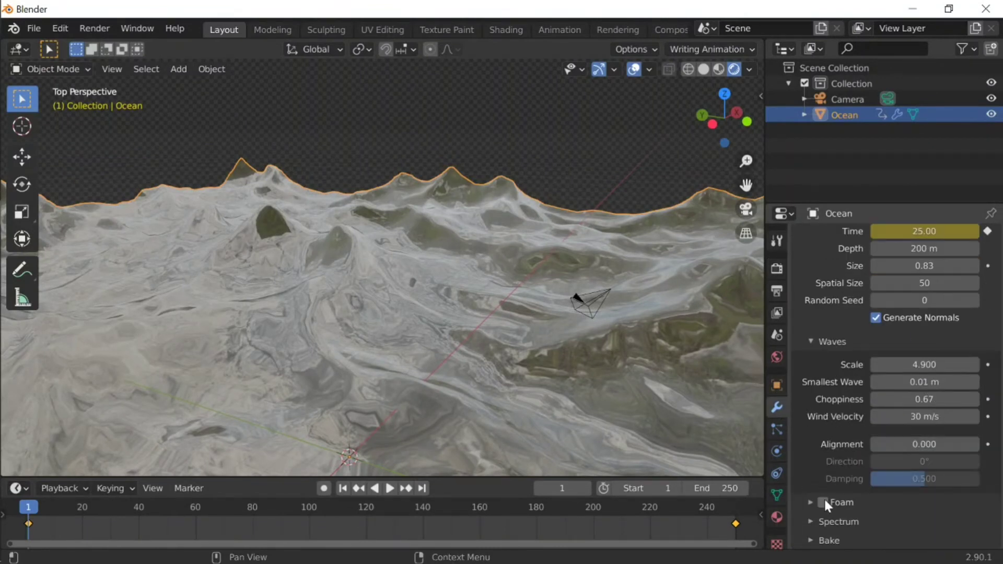
pyautogui.click(823, 503)
pyautogui.click(809, 502)
pyautogui.scroll(-3, 876, 497)
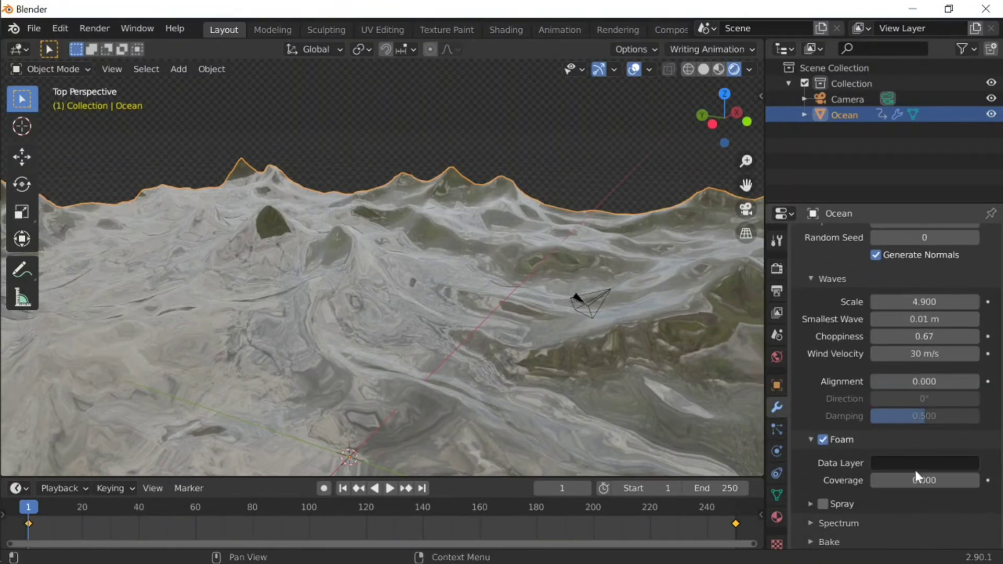
pyautogui.click(916, 464)
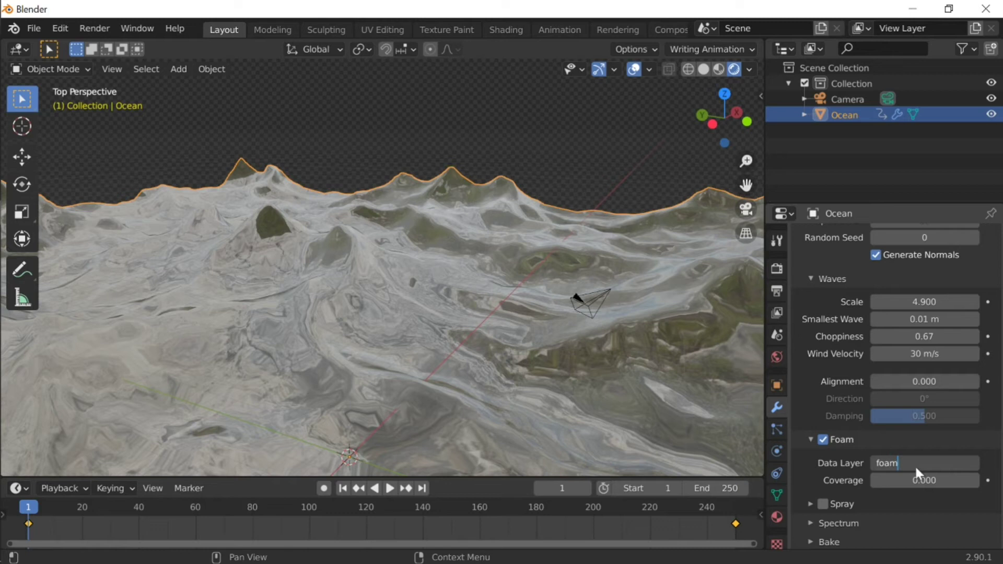
# Switch to the Shading workspace and show the ocean in Rendered shading there
pyautogui.click(506, 28)
pyautogui.scroll(-8, 501, 153)
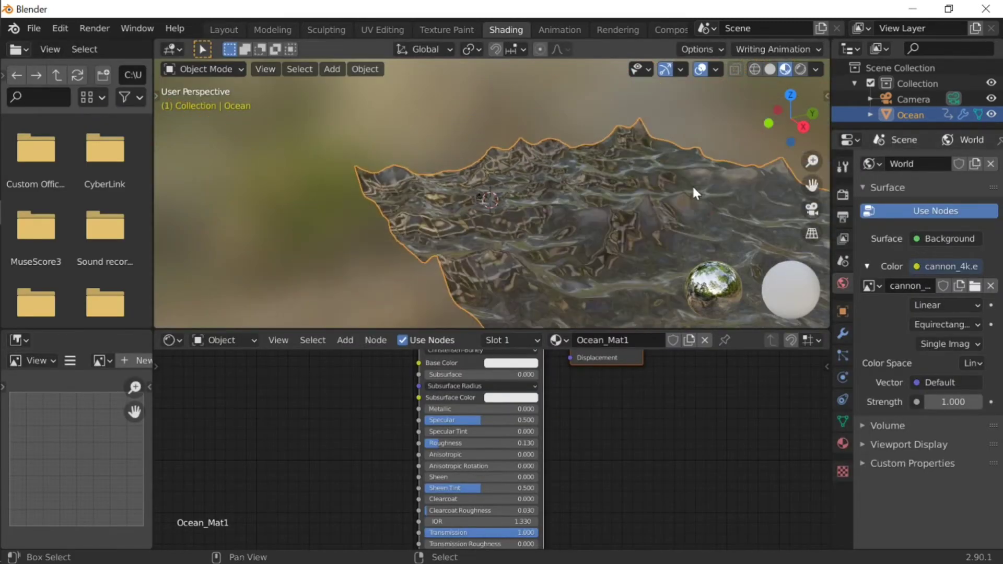
pyautogui.keyDown('shift'); pyautogui.moveTo(693, 188); pyautogui.dragTo(539, 188, button='middle'); pyautogui.keyUp('shift')
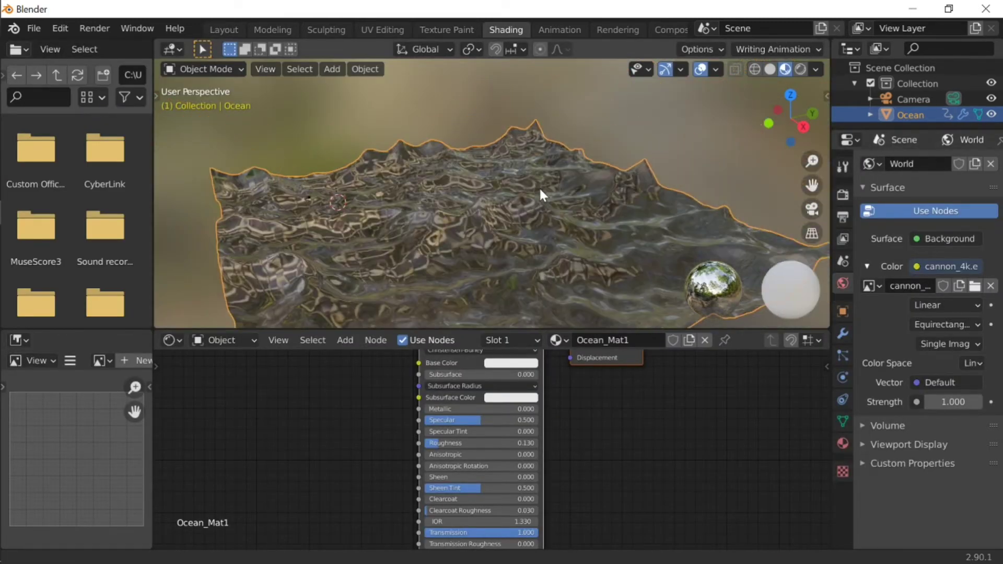
pyautogui.click(800, 69)
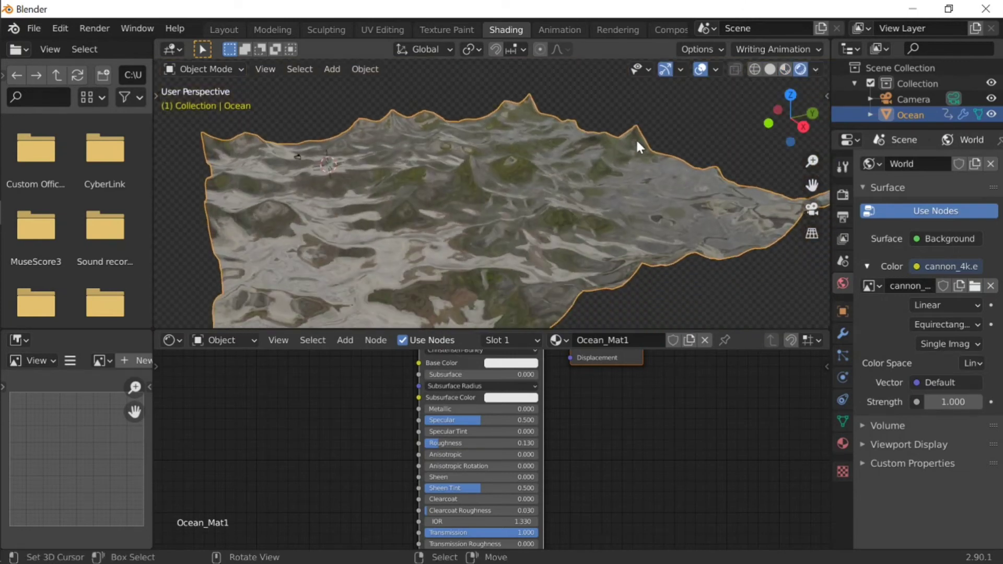
# Spread the Principled BSDF and Material Output nodes apart and insert a Mix Shader into the link between them
pyautogui.moveTo(538, 415); pyautogui.dragTo(505, 453, button='middle')
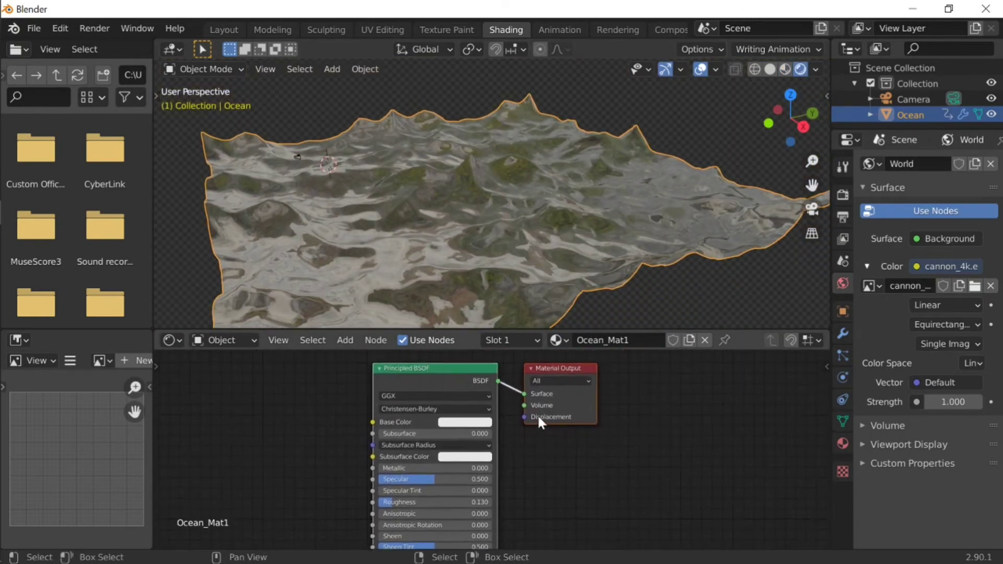
pyautogui.moveTo(567, 364); pyautogui.dragTo(793, 383)
pyautogui.moveTo(419, 369); pyautogui.dragTo(289, 371)
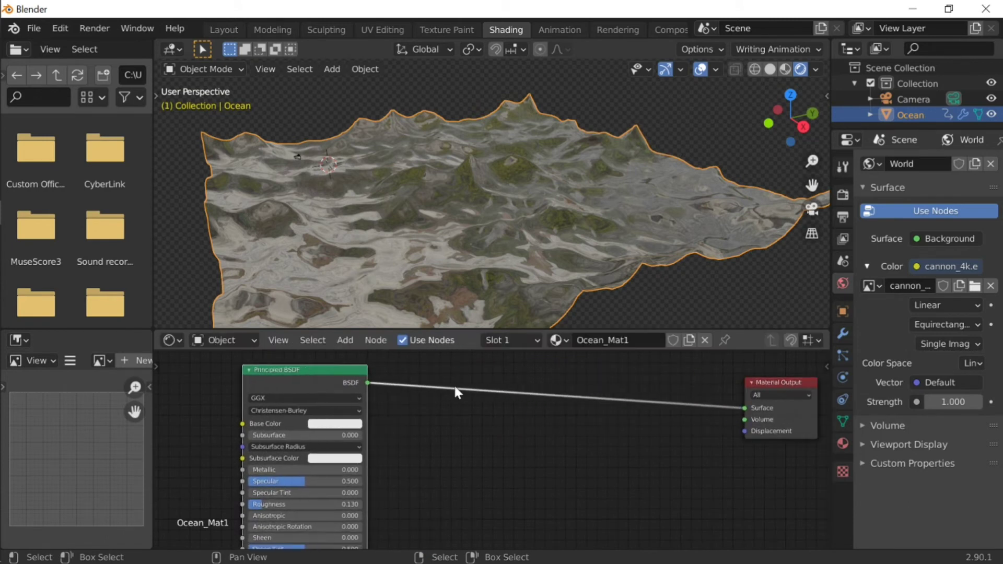
pyautogui.hotkey('shift', 'a')
pyautogui.click(455, 381)
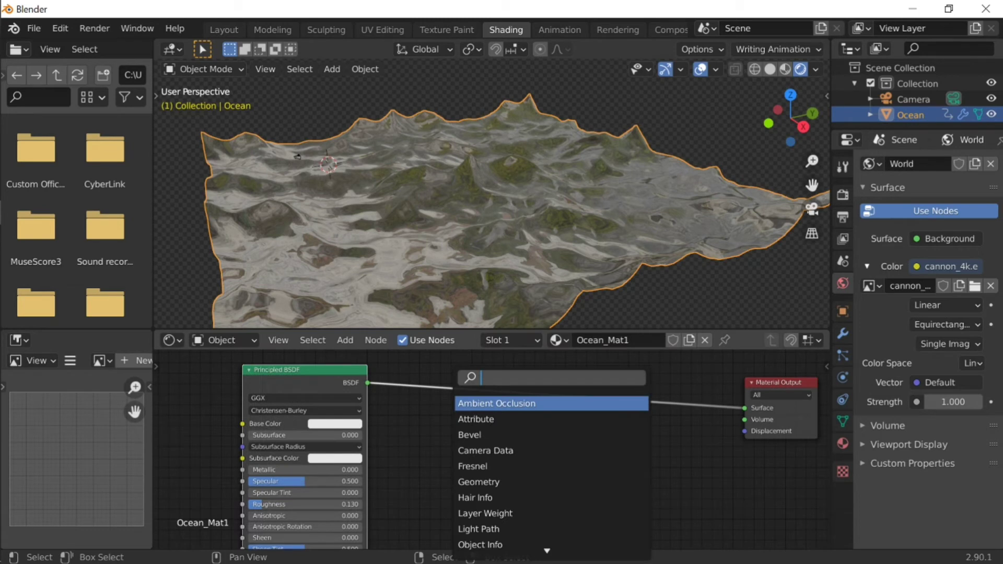
pyautogui.write('mix')
pyautogui.press('Return')
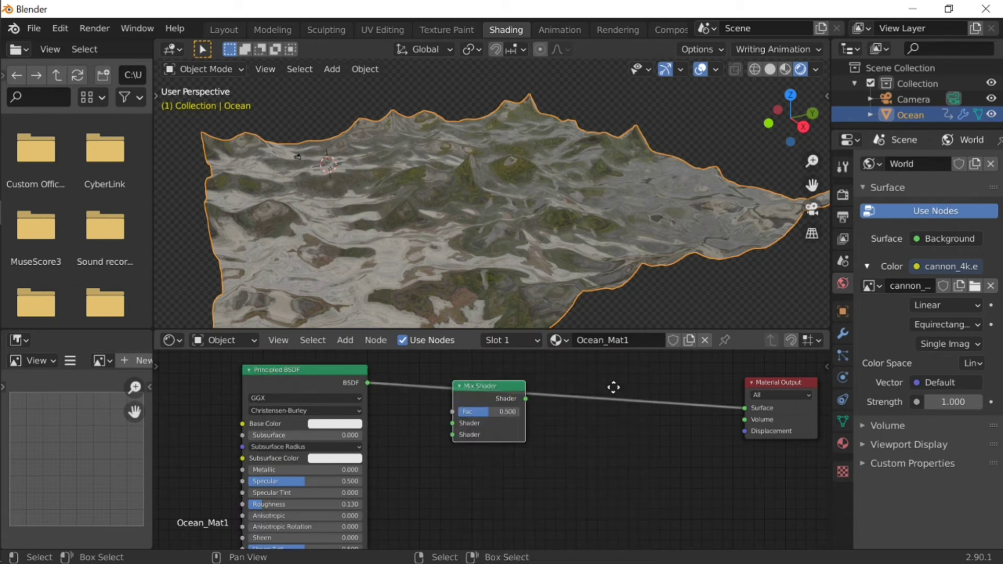
pyautogui.click(630, 377)
# Add an Emission shader, connect it to the Mix Shader's second Shader input, and arrange both nodes closer to the Material Output
pyautogui.hotkey('shift', 'a')
pyautogui.click(582, 362)
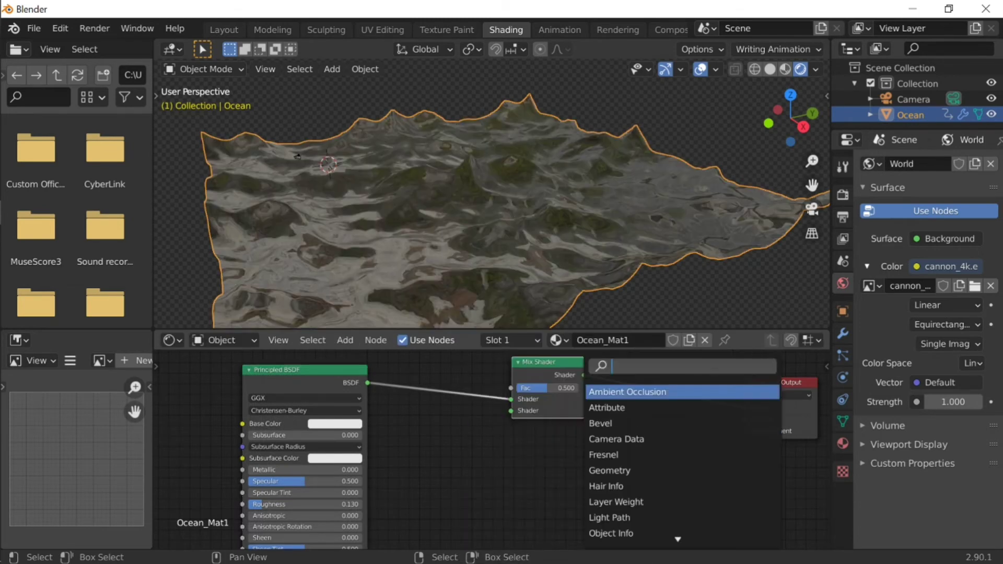
pyautogui.write('emiss')
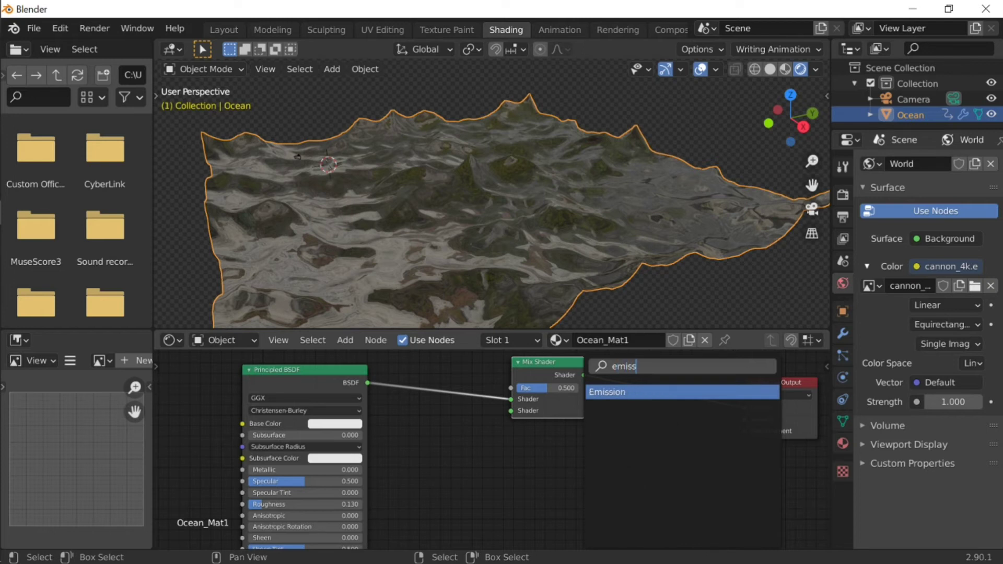
pyautogui.press('Return')
pyautogui.click(486, 453)
pyautogui.moveTo(489, 444); pyautogui.dragTo(511, 410)
pyautogui.moveTo(540, 361); pyautogui.dragTo(645, 359)
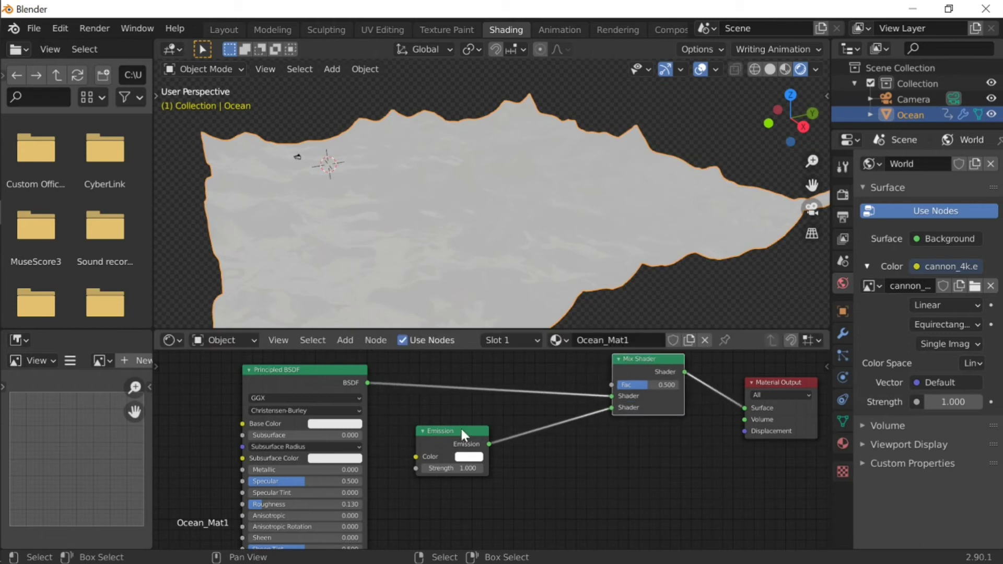
pyautogui.moveTo(460, 426); pyautogui.dragTo(551, 440)
pyautogui.hotkey('shift', 'a')
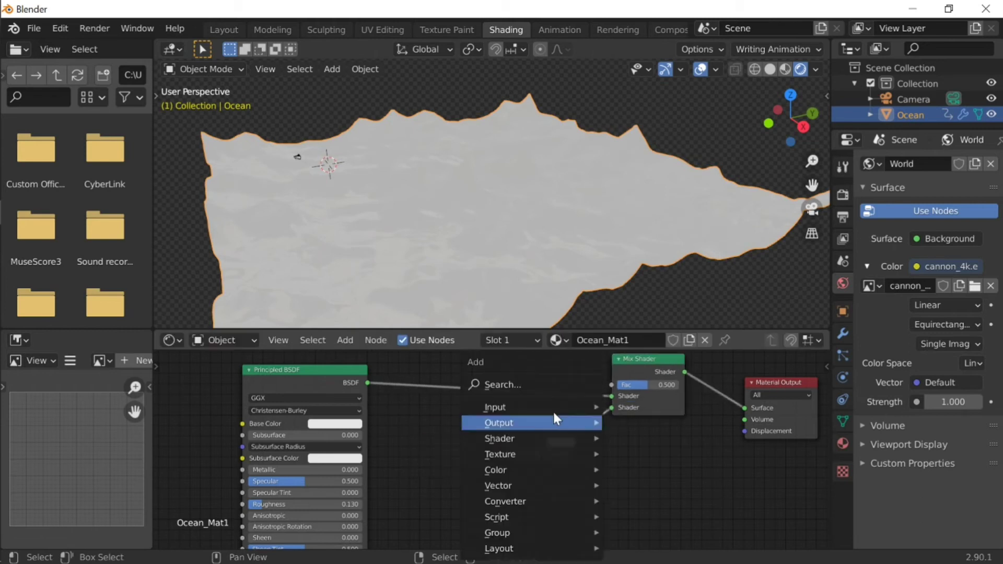
pyautogui.click(549, 381)
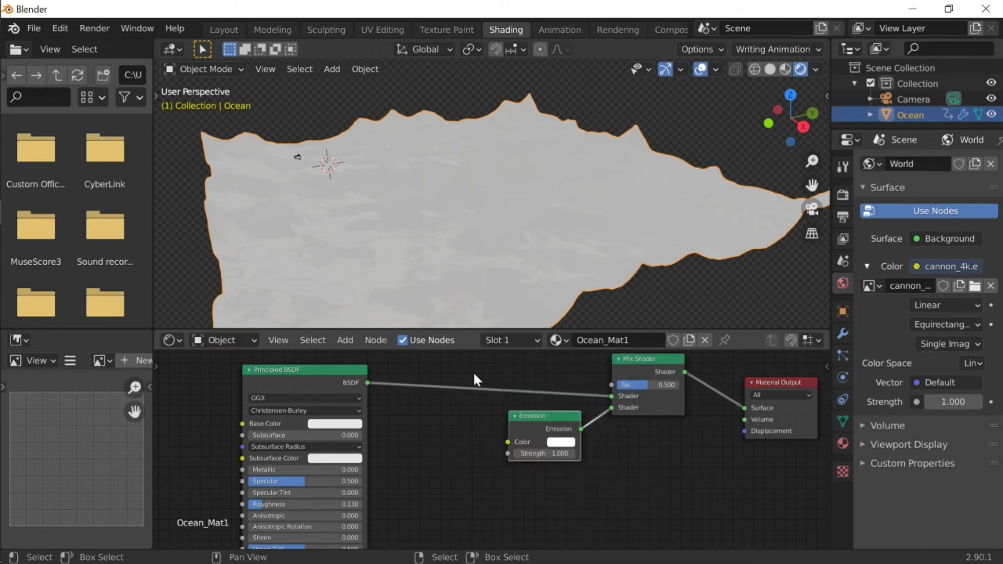
pyautogui.hotkey('shift', '`')
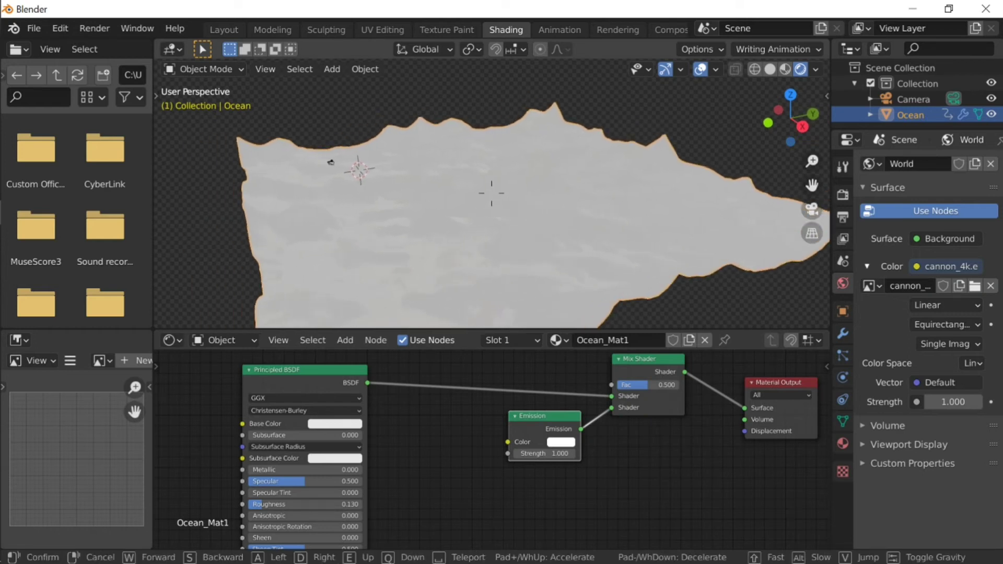
pyautogui.rightClick(497, 205)
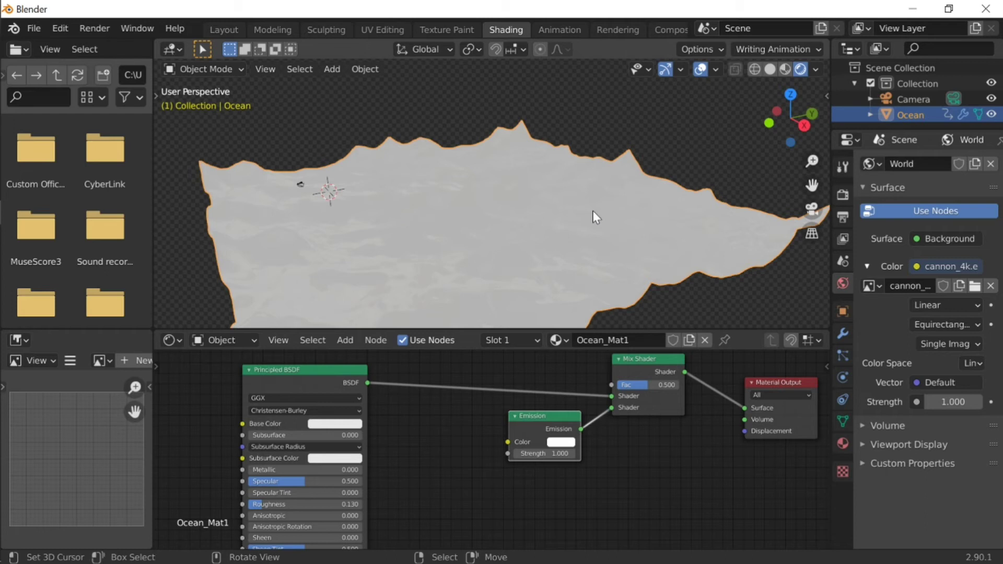
# Add an Attribute node beside the Emission shader and connect its Color output to the Emission Color input
pyautogui.hotkey('shift', 'a')
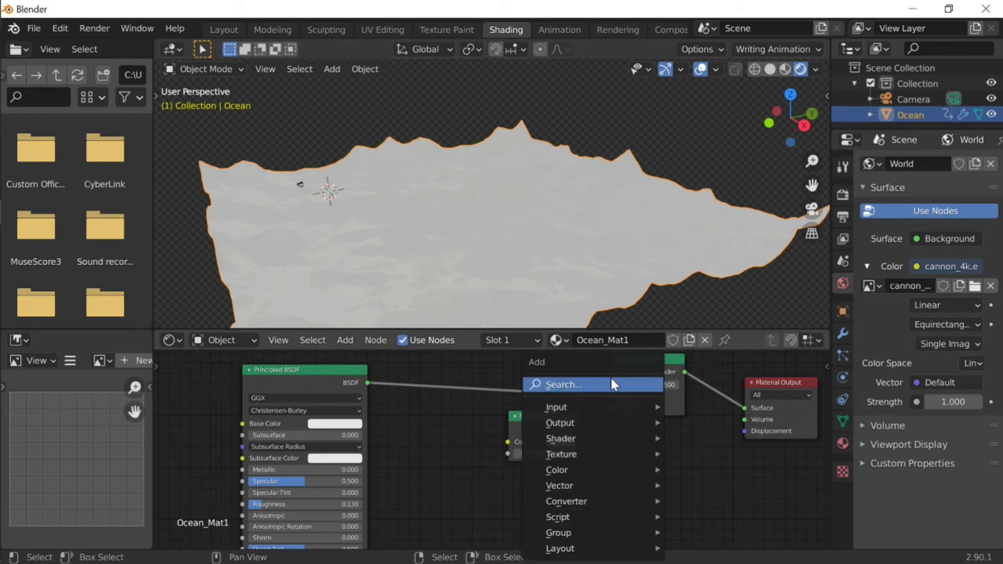
pyautogui.click(614, 384)
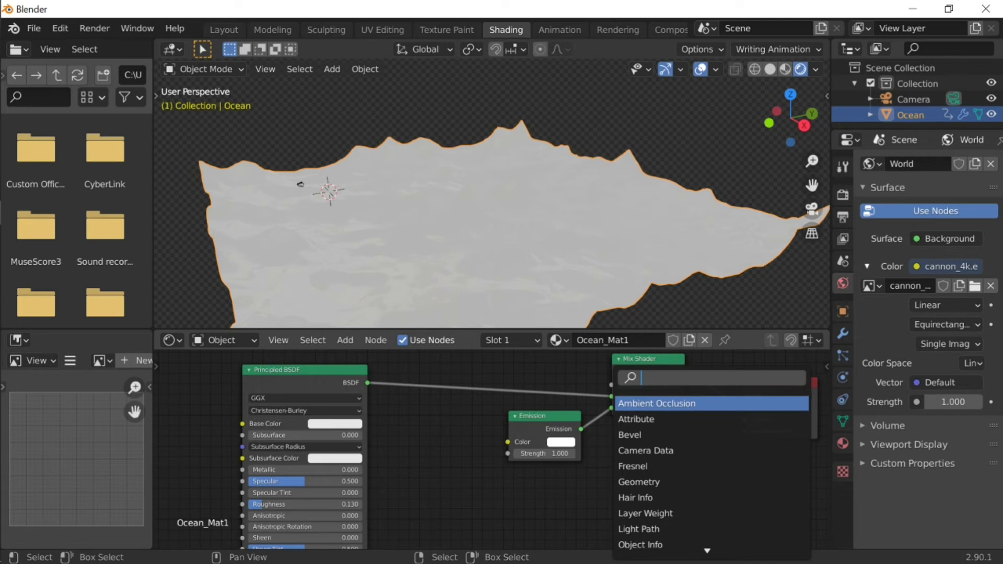
pyautogui.write('attri')
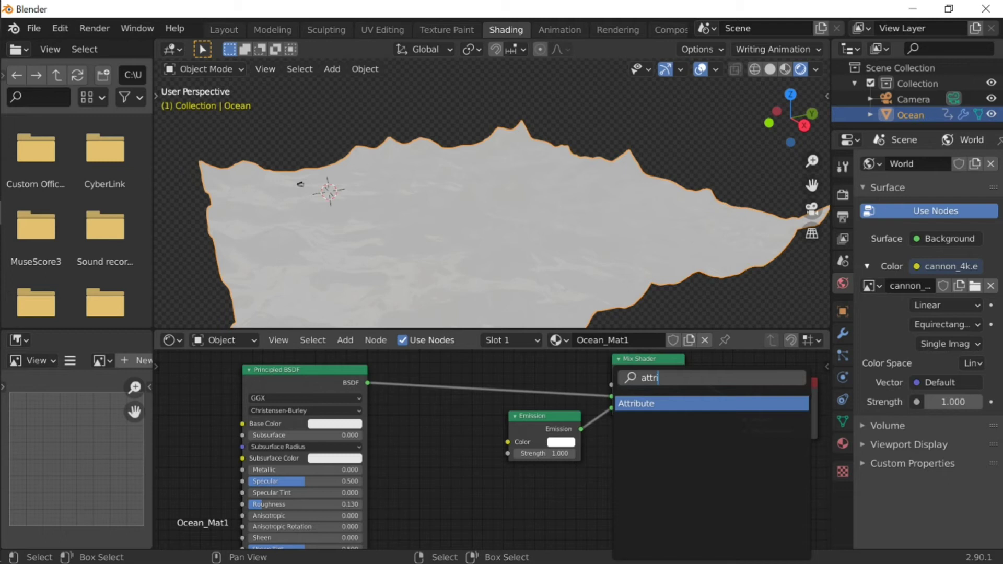
pyautogui.press('Return')
pyautogui.click(472, 462)
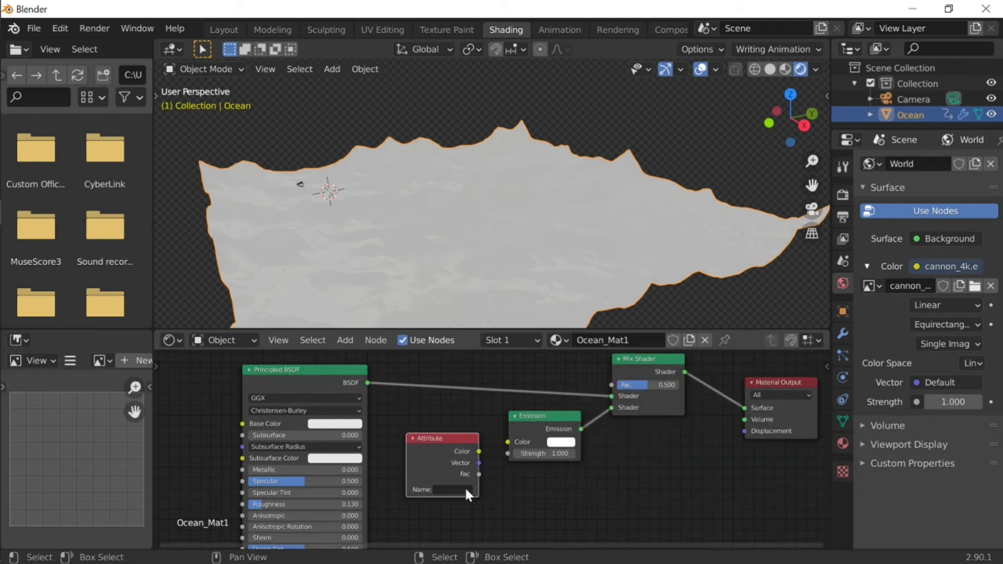
pyautogui.moveTo(481, 448); pyautogui.dragTo(507, 442)
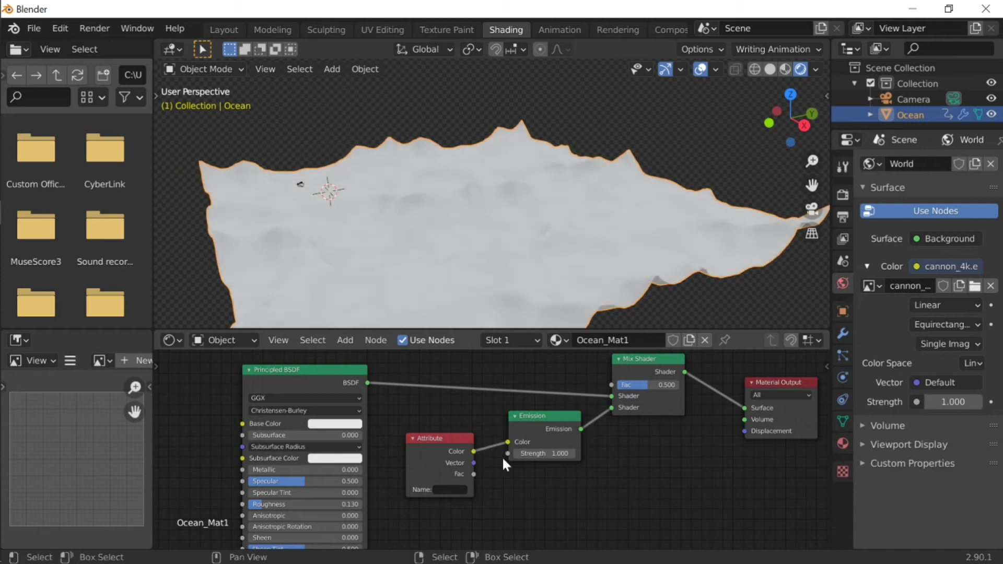
pyautogui.moveTo(444, 435); pyautogui.dragTo(443, 415)
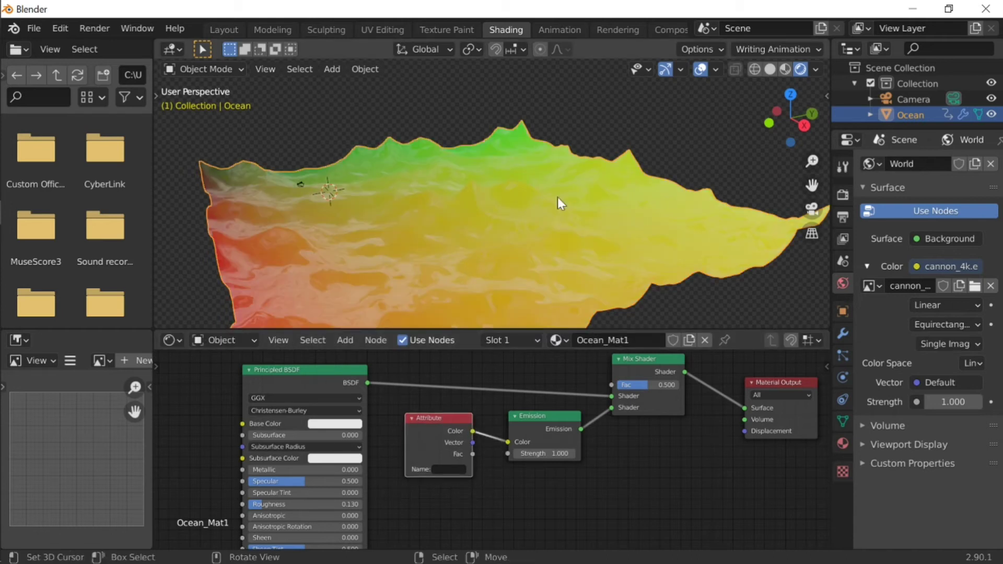
# Examine the ocean surface in the viewport from nearer and farther viewpoints to judge the Attribute node's coloring
pyautogui.click(662, 117)
pyautogui.hotkey('shift', '`')
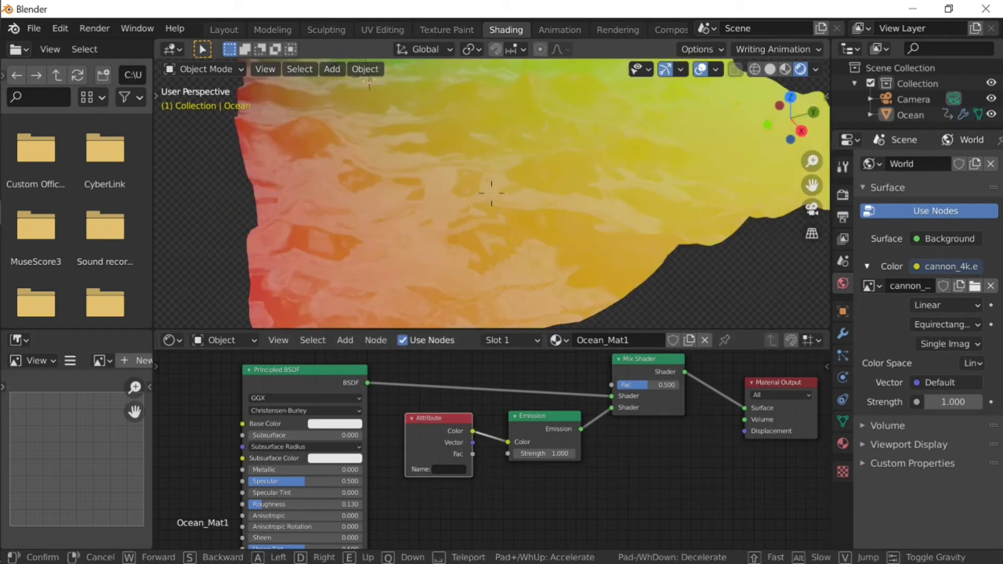
pyautogui.press('w')
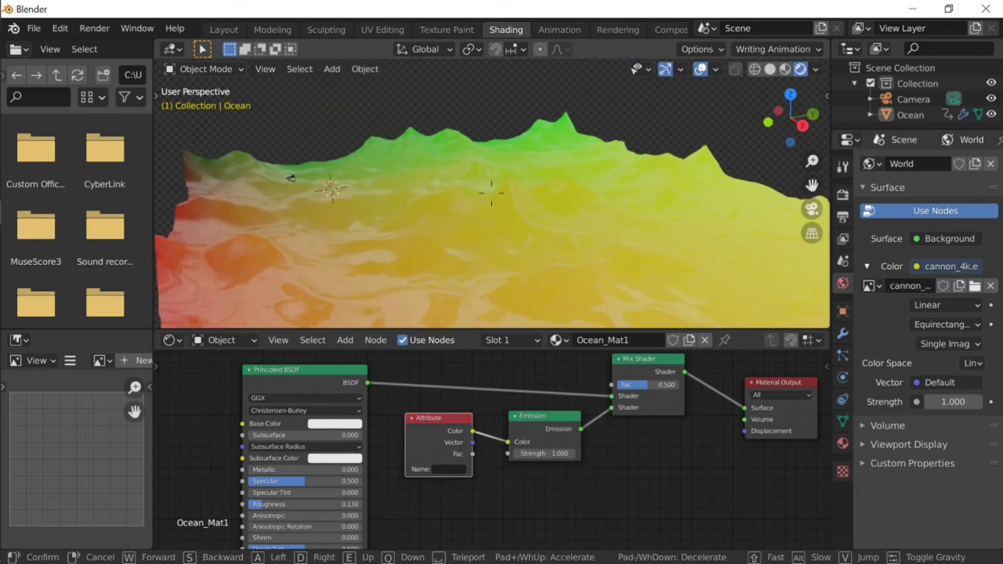
pyautogui.press('w')
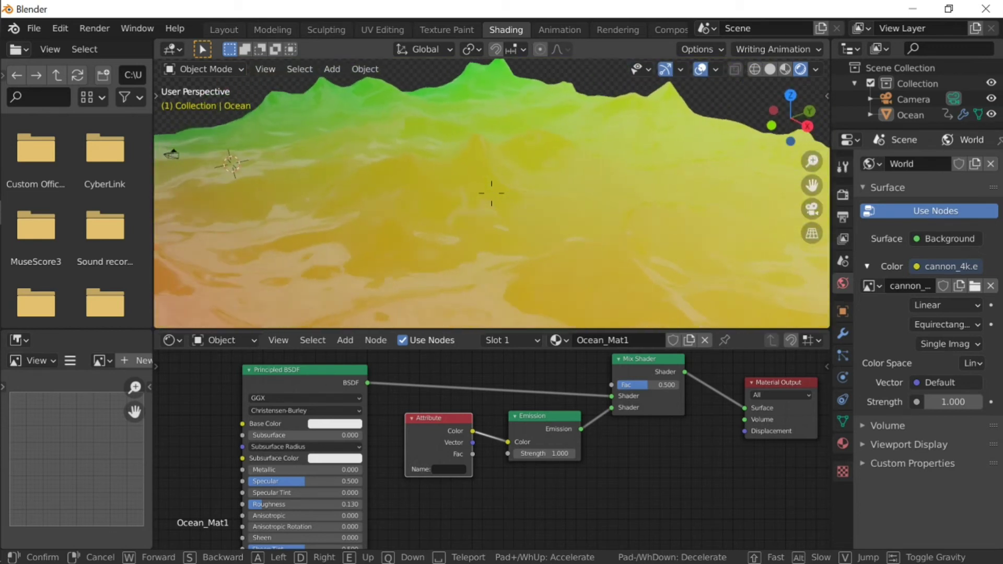
pyautogui.press('s')
pyautogui.click(491, 193)
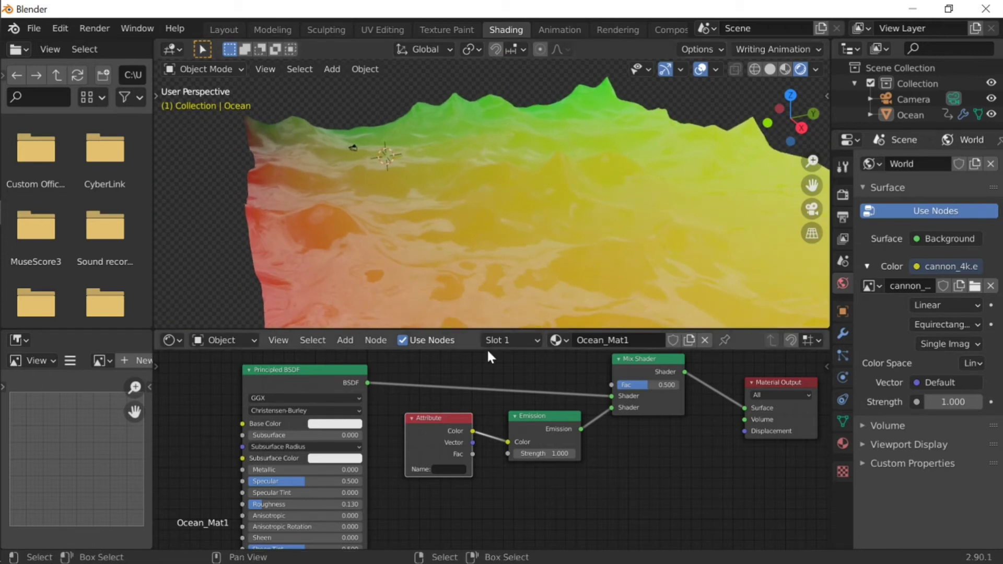
pyautogui.hotkey('shift', '`')
pyautogui.press('s')
pyautogui.click(492, 194)
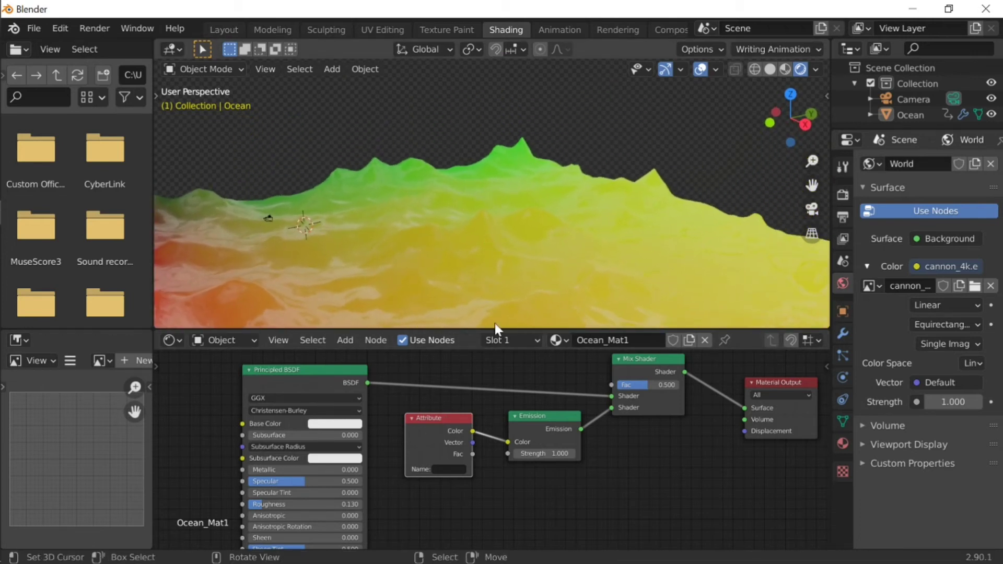
# Set the Attribute node's name to foam
pyautogui.moveTo(535, 452); pyautogui.dragTo(637, 452)
pyautogui.rightClick(536, 452)
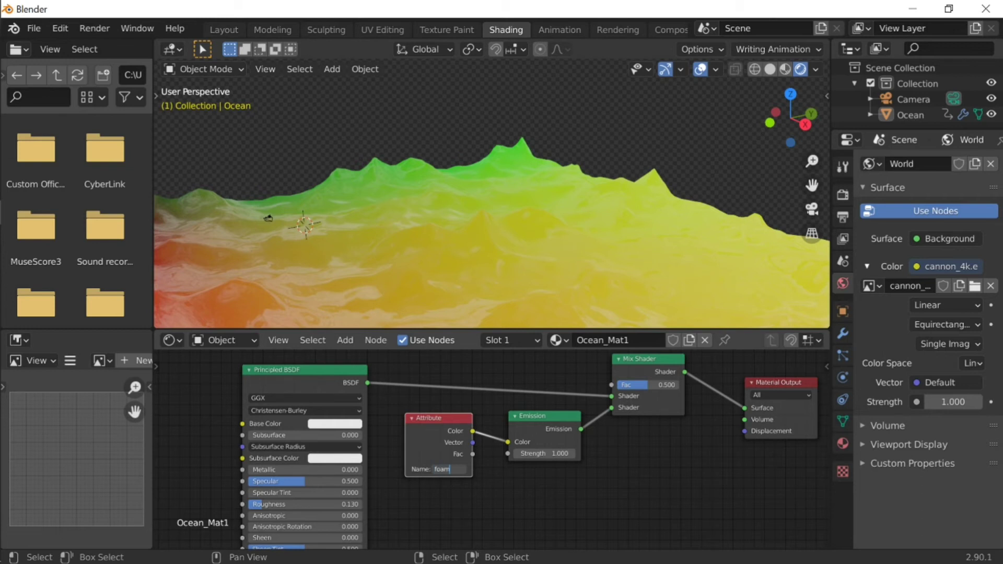
pyautogui.press('Return')
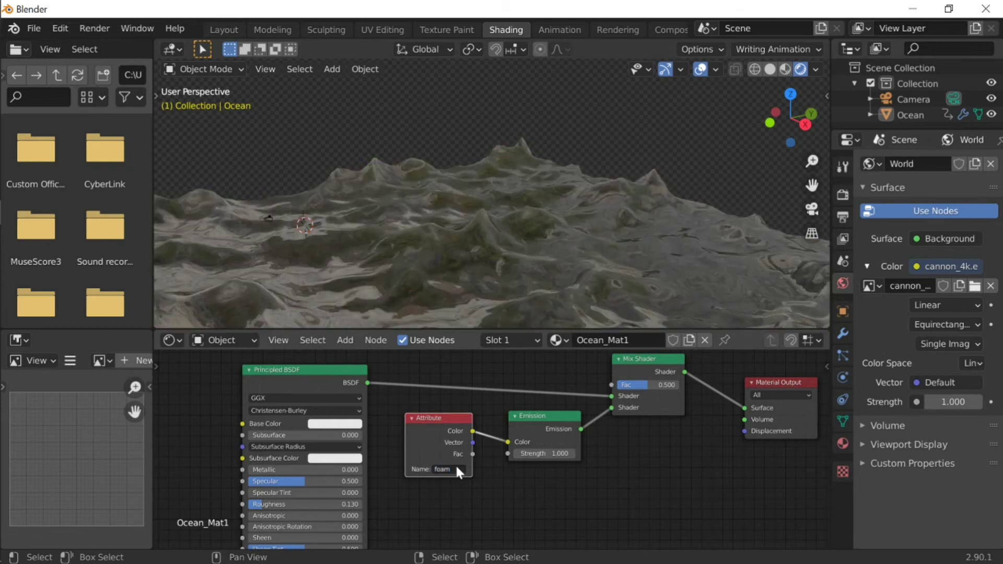
# Try an Emission strength of 6.3 to brighten the foam on the waves
pyautogui.hotkey('shift', '`')
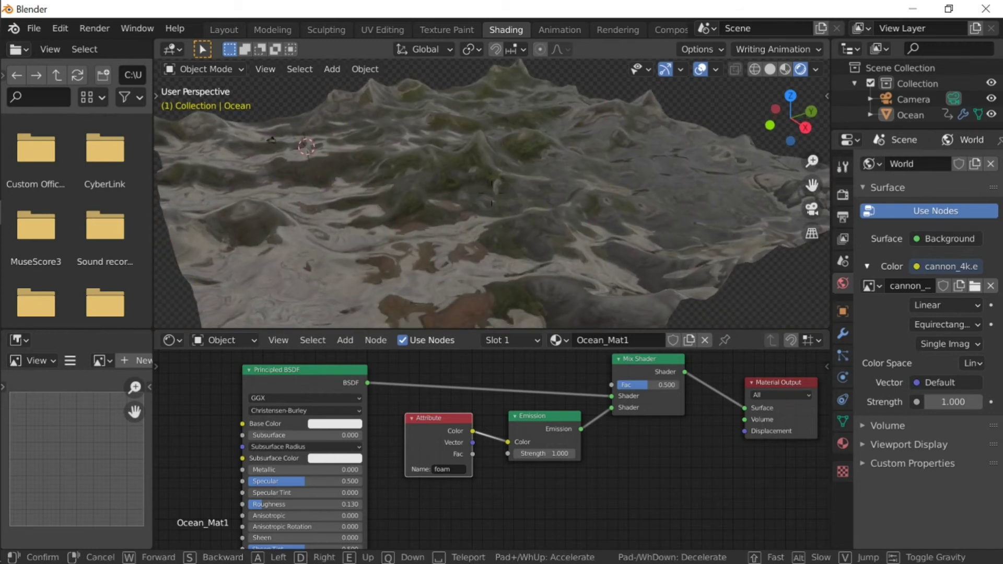
pyautogui.press('w')
pyautogui.click(575, 258)
pyautogui.hotkey('shift', '`')
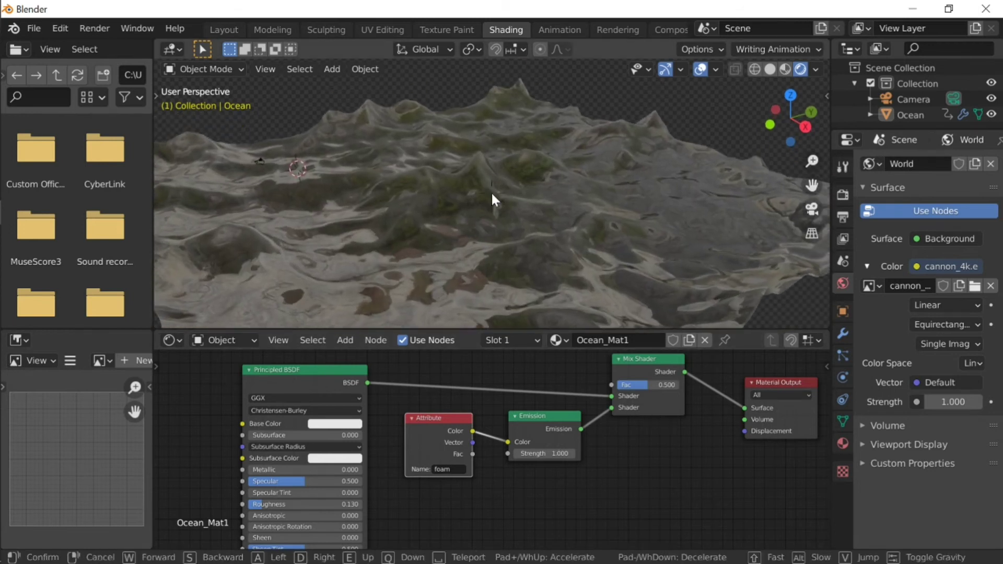
pyautogui.click(492, 192)
pyautogui.moveTo(556, 452); pyautogui.dragTo(679, 452)
pyautogui.hotkey('ctrl', 'z')
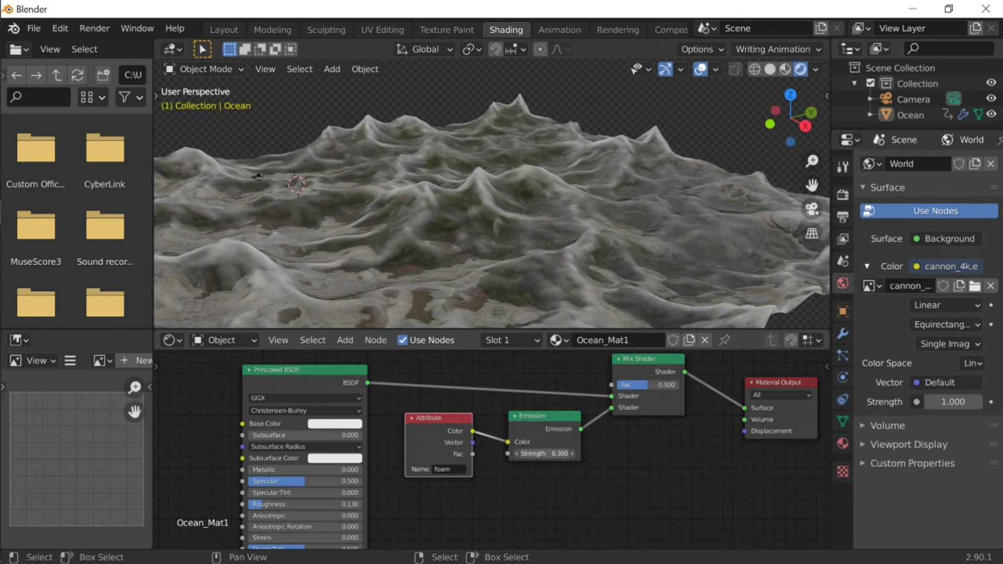
# Set the Emission shader's Strength to 16
pyautogui.hotkey('shift', '`')
pyautogui.click(491, 191)
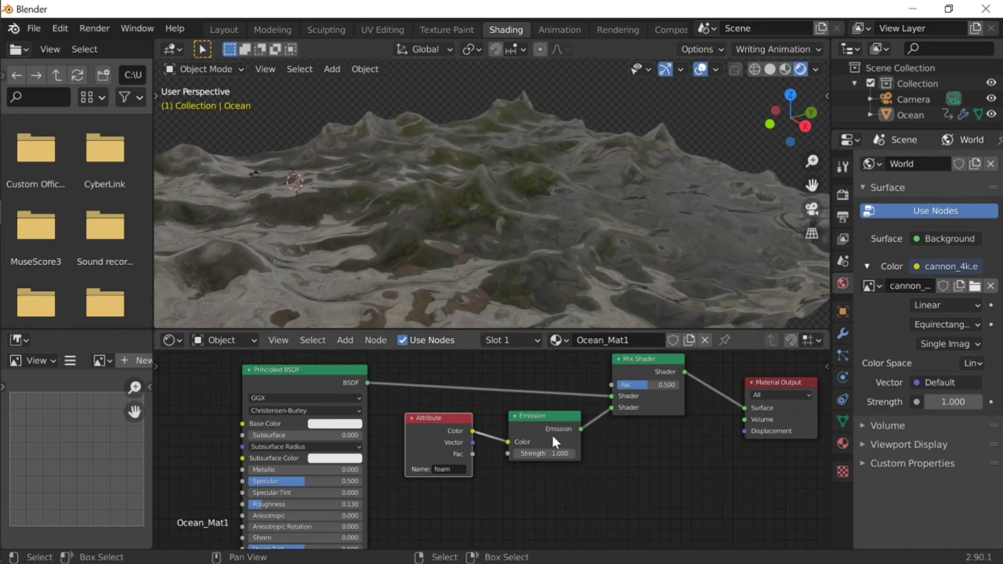
pyautogui.moveTo(543, 453); pyautogui.dragTo(554, 454)
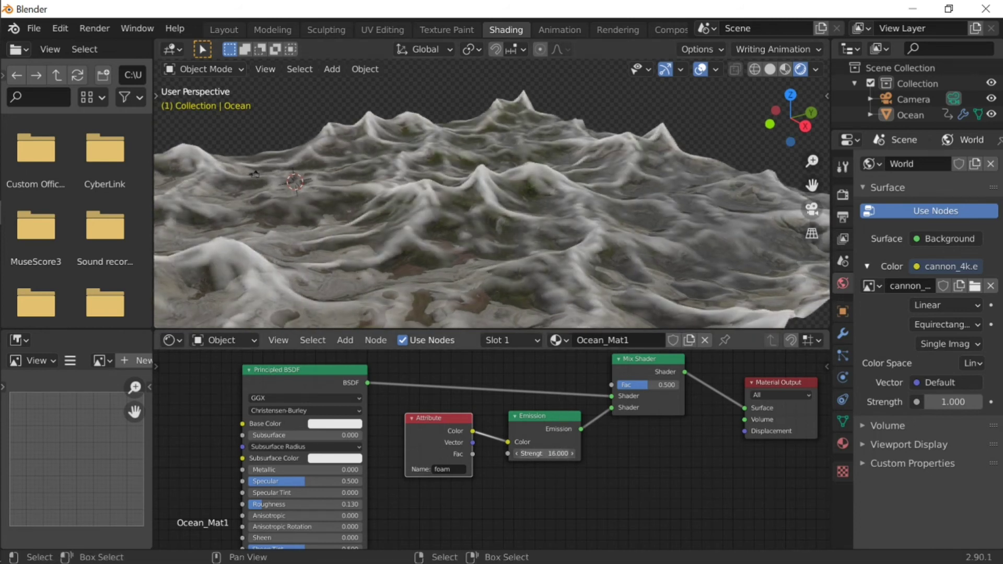
# Examine the foam distribution over the whole ocean surface from close up and from a distance
pyautogui.hotkey('shift', '`')
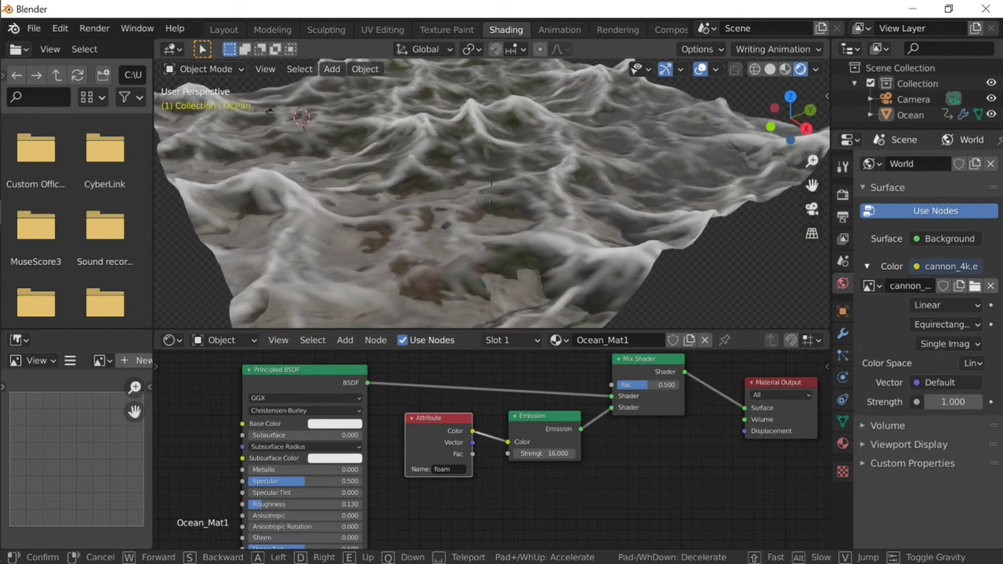
pyautogui.click(490, 192)
pyautogui.scroll(-5, 491, 191)
pyautogui.scroll(-8, 491, 191)
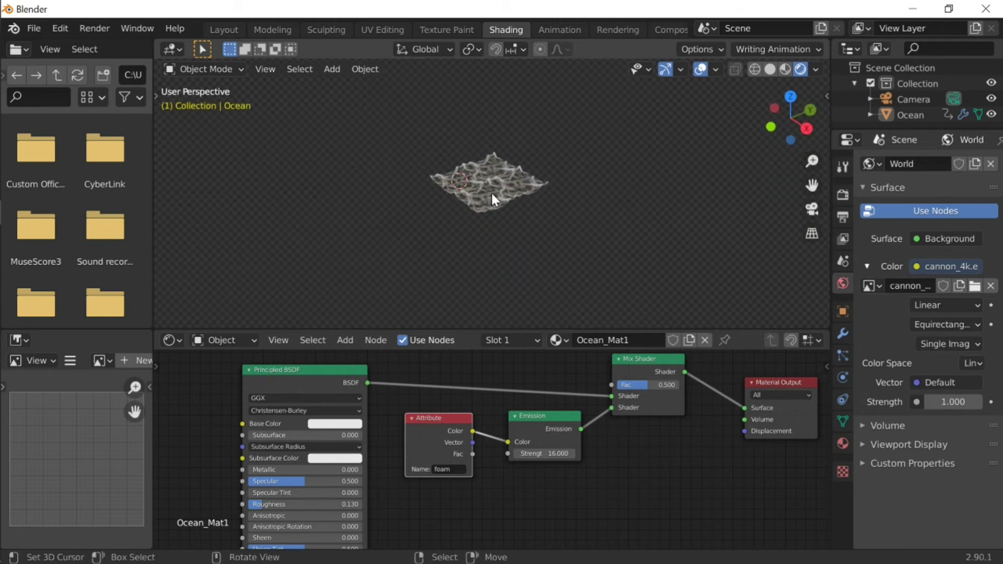
pyautogui.scroll(8, 491, 191)
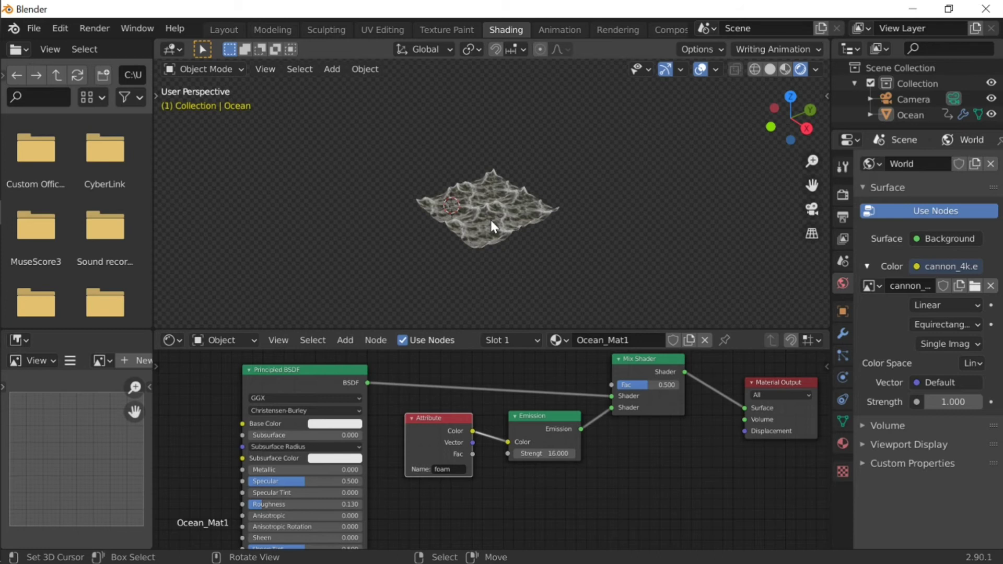
pyautogui.scroll(-5, 490, 220)
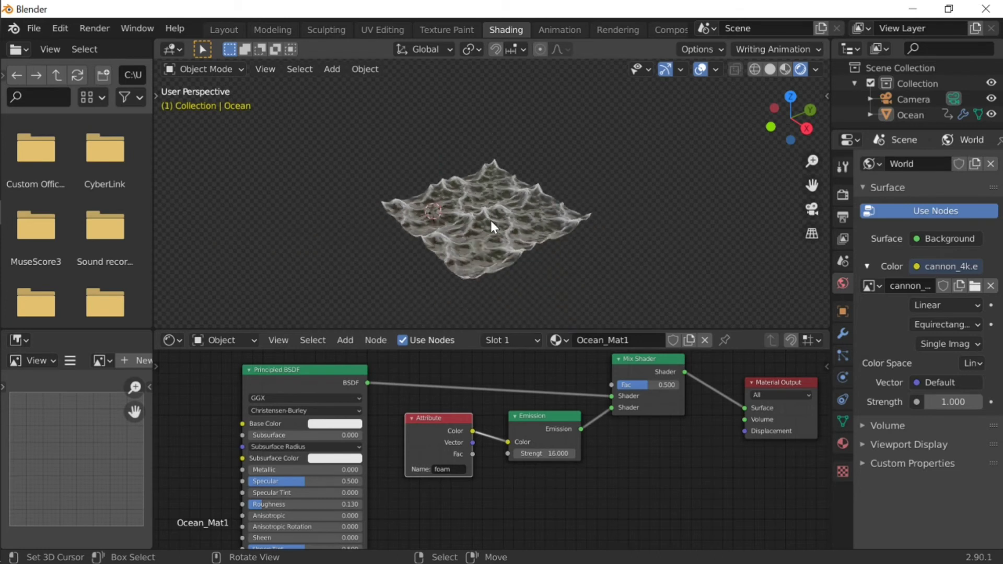
pyautogui.scroll(4, 483, 215)
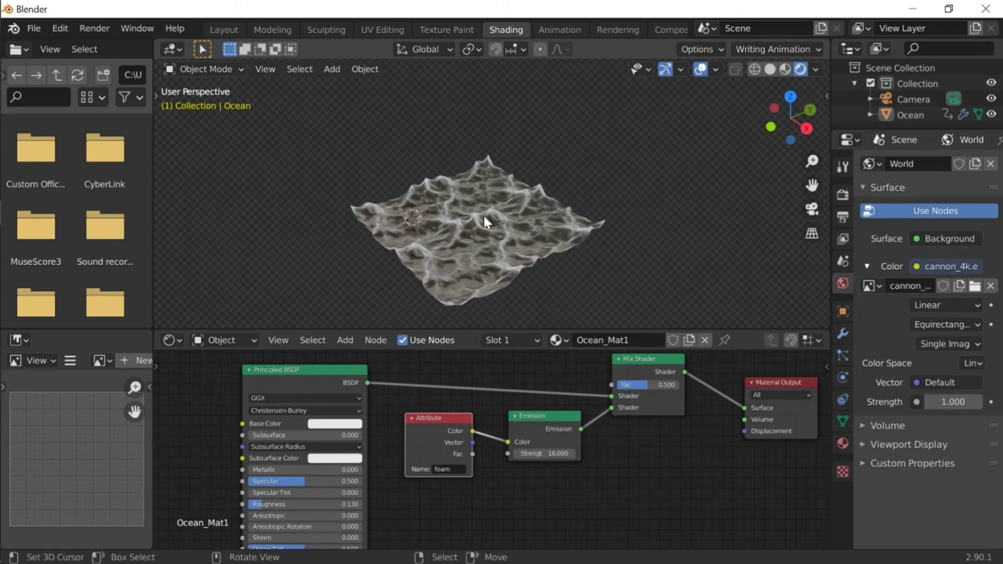
# Switch to the Layout workspace and set the Ocean modifier's Resolution to 30
pyautogui.click(214, 26)
pyautogui.click(663, 308)
pyautogui.scroll(-8, 663, 308)
pyautogui.scroll(5, 664, 311)
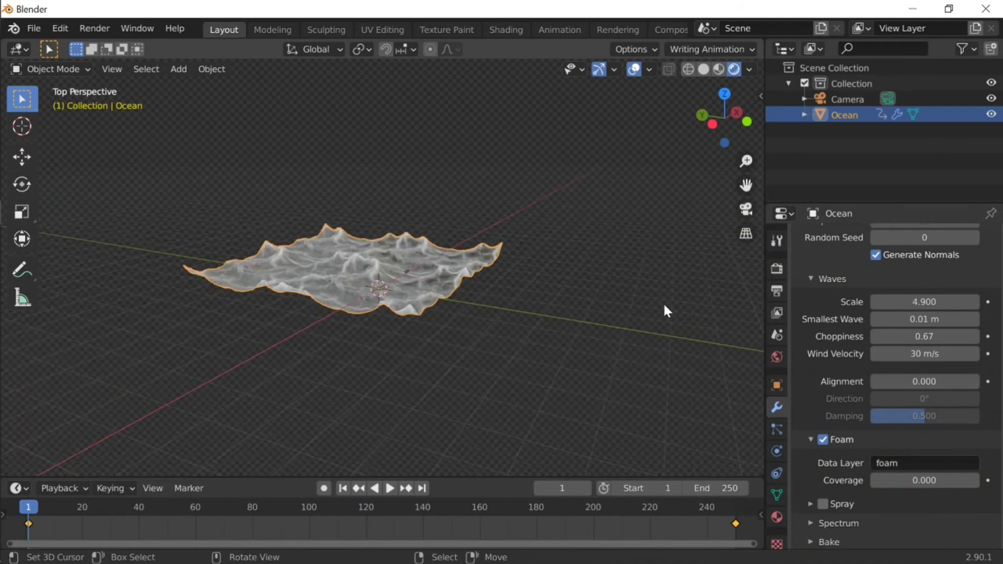
pyautogui.scroll(4, 668, 313)
pyautogui.scroll(7, 920, 327)
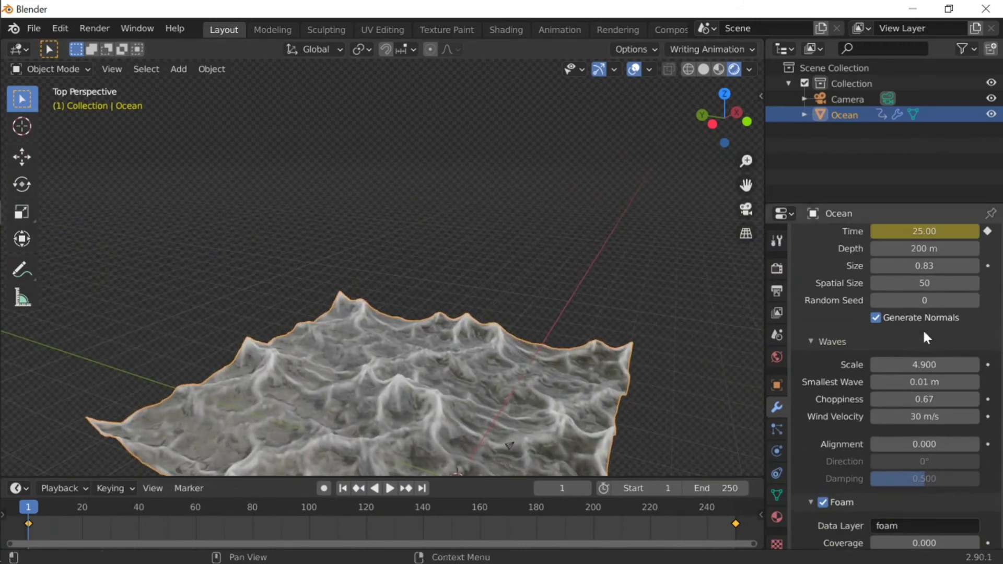
pyautogui.click(924, 298)
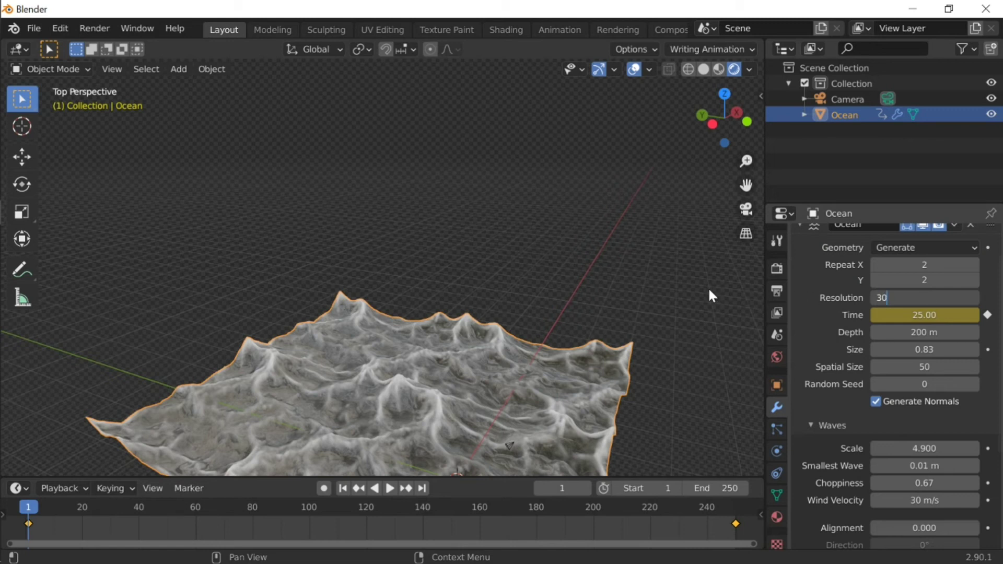
pyautogui.press('Return')
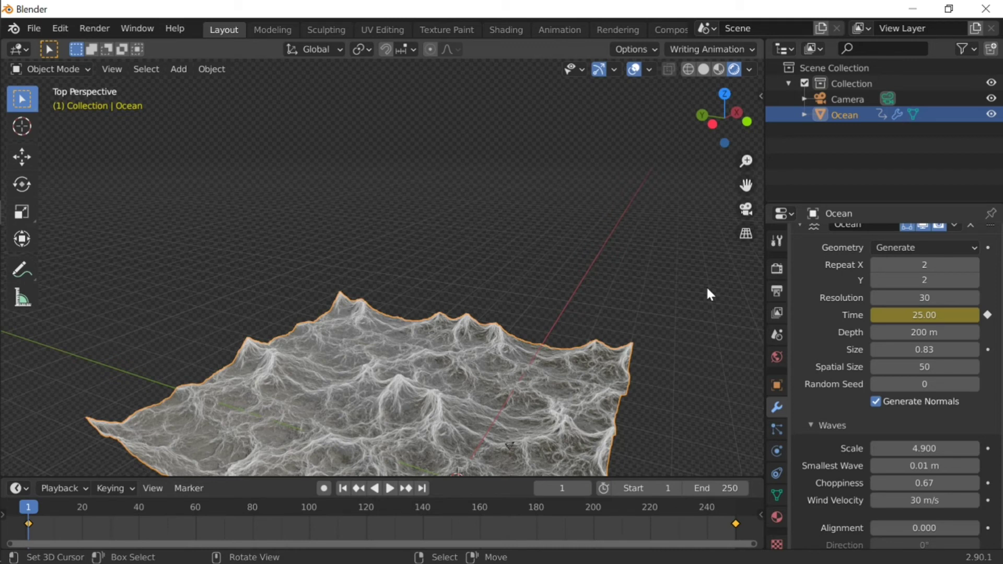
# Fly over the ocean in the viewport and examine the wave and foam detail from several angles
pyautogui.rightClick(707, 289)
pyautogui.hotkey('shift', '`')
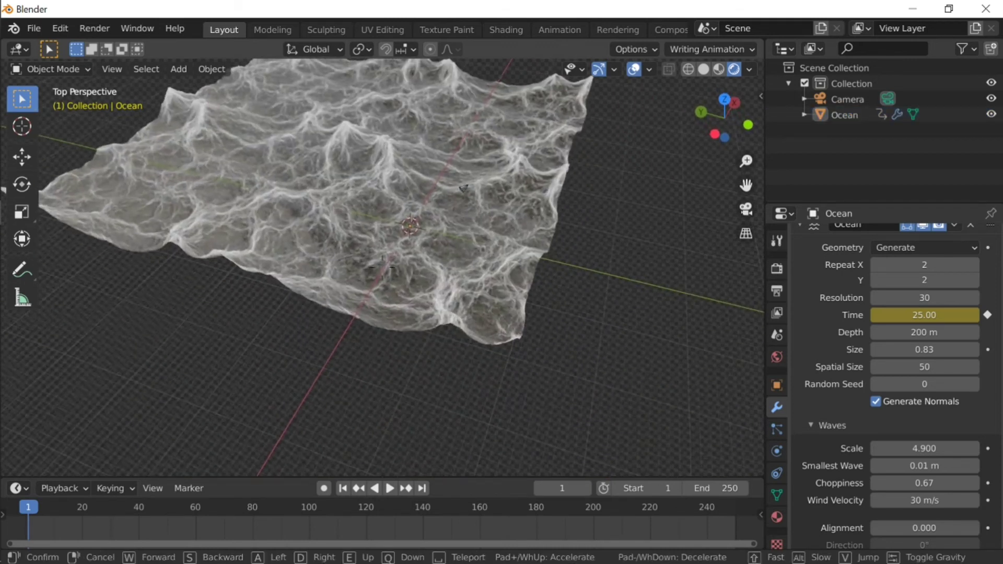
pyautogui.press('w')
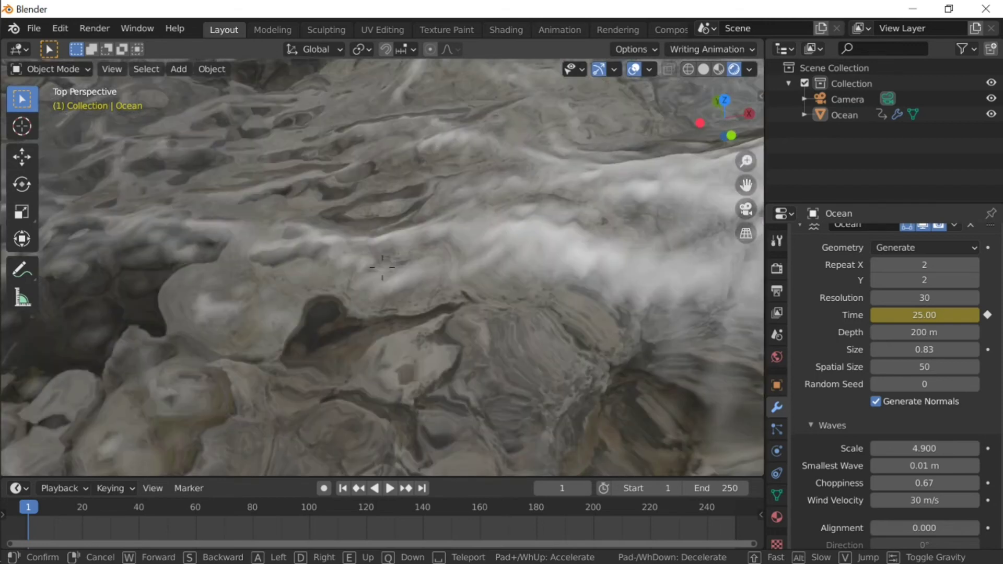
pyautogui.press('s')
pyautogui.press('s')
pyautogui.press('d')
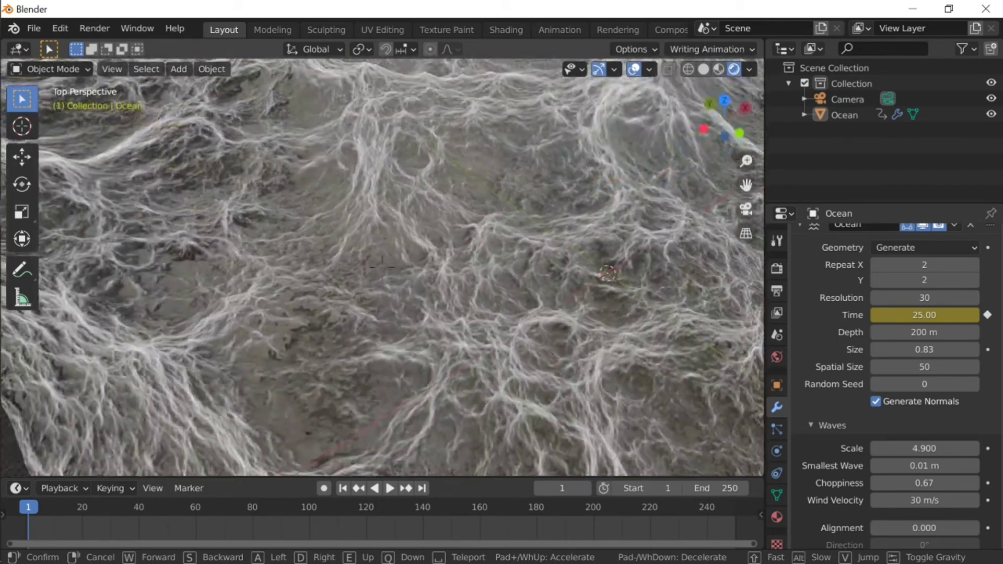
pyautogui.press('a')
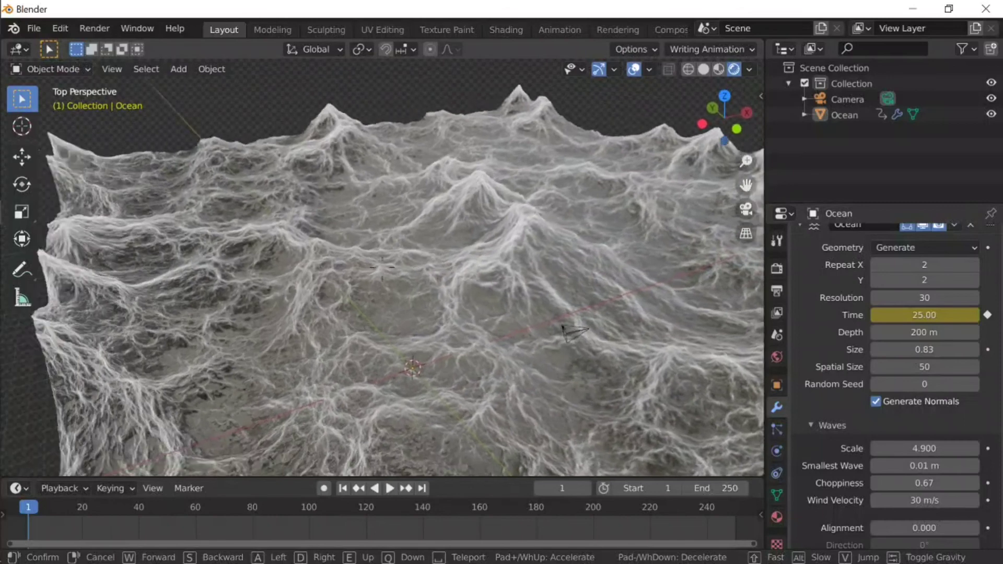
pyautogui.press('w')
pyautogui.press('s')
pyautogui.press('d')
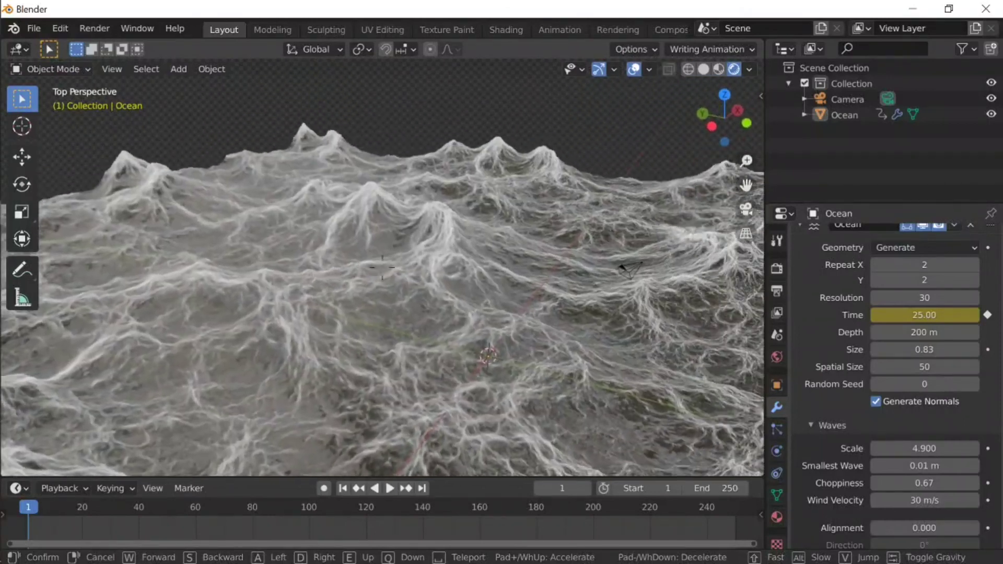
pyautogui.press('w')
pyautogui.press('d')
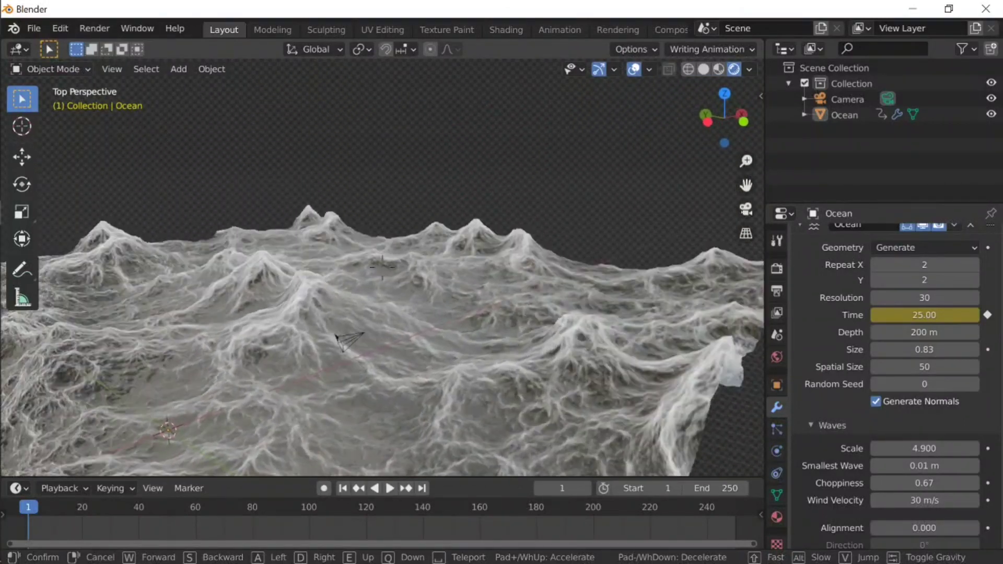
pyautogui.click(382, 267)
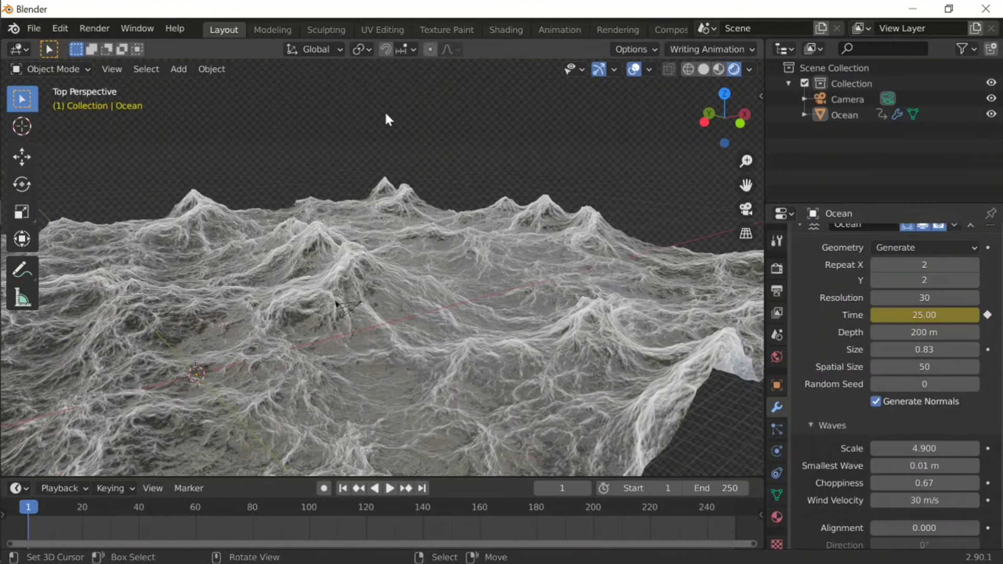
# Return to the Shading workspace and select the ocean to show its material nodes
pyautogui.click(505, 29)
pyautogui.click(472, 258)
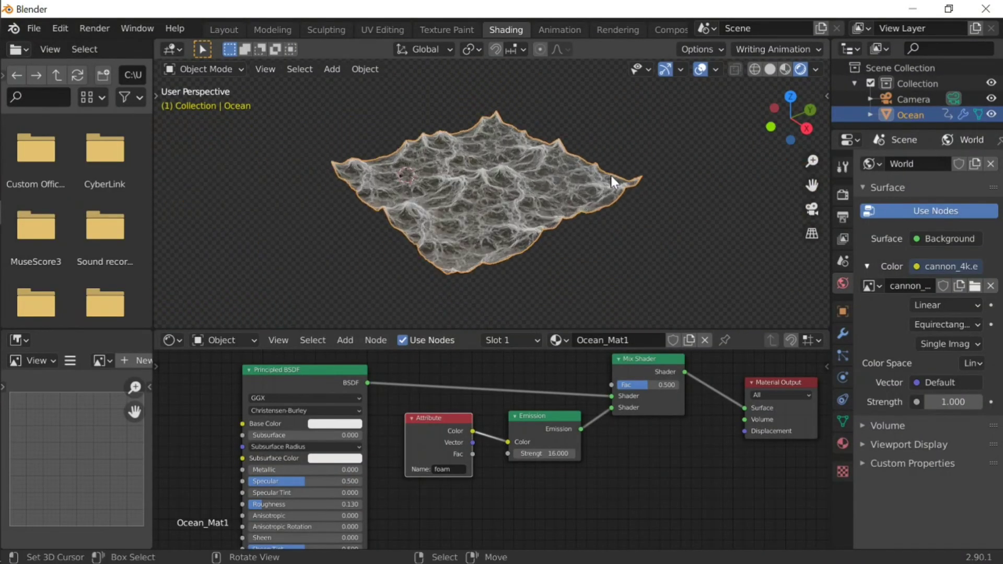
# Set the Principled BSDF's Base Color to a medium blue with hue 0.617, saturation 0.538 and value 0.906
pyautogui.hotkey('shift', '`')
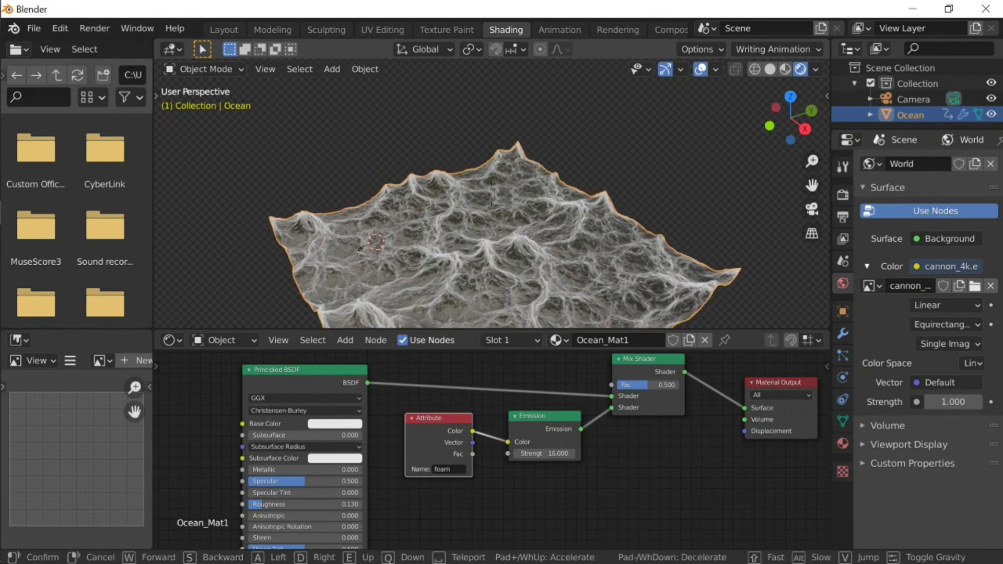
pyautogui.press('w')
pyautogui.click(491, 193)
pyautogui.hotkey('shift', '`')
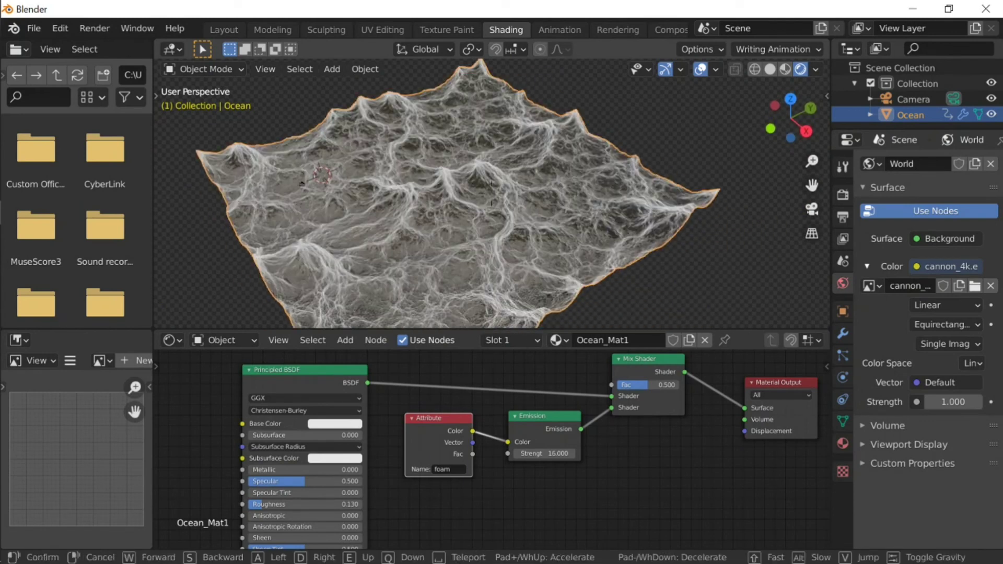
pyautogui.click(491, 194)
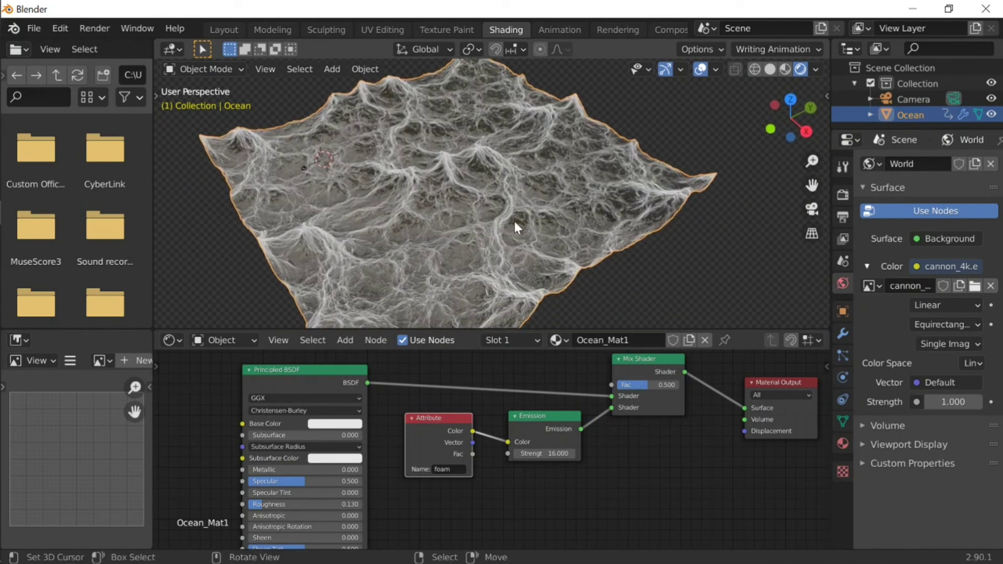
pyautogui.click(328, 421)
pyautogui.moveTo(351, 311)
pyautogui.mouseDown()
pyautogui.moveTo(335, 303)
pyautogui.moveTo(353, 282)
pyautogui.moveTo(373, 310)
pyautogui.moveTo(377, 282)
pyautogui.moveTo(356, 299)
pyautogui.moveTo(369, 299)
pyautogui.moveTo(362, 292)
pyautogui.mouseUp()
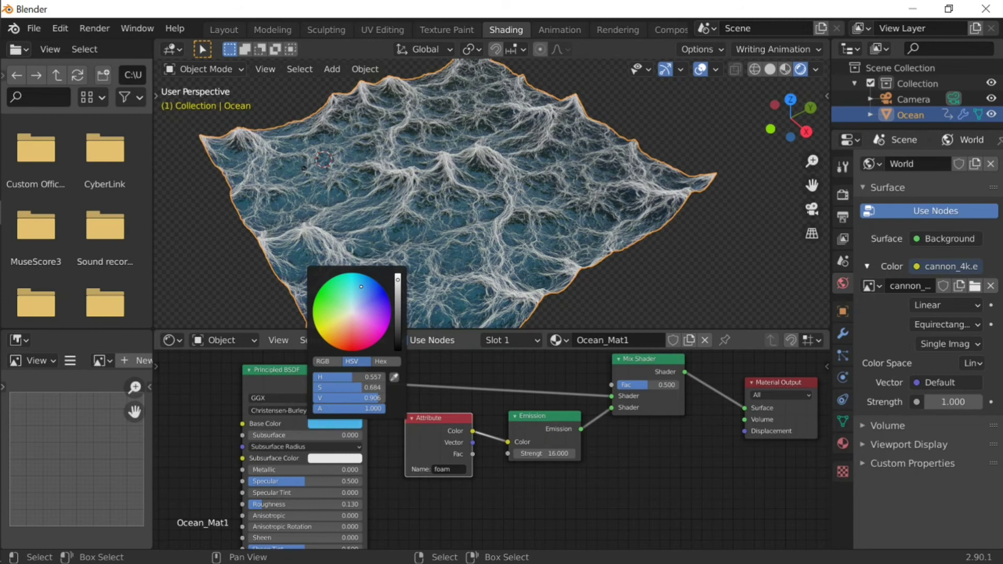
# Fly close over the blue ocean and examine the foam on the wave crests from both near and far
pyautogui.hotkey('shift', '`')
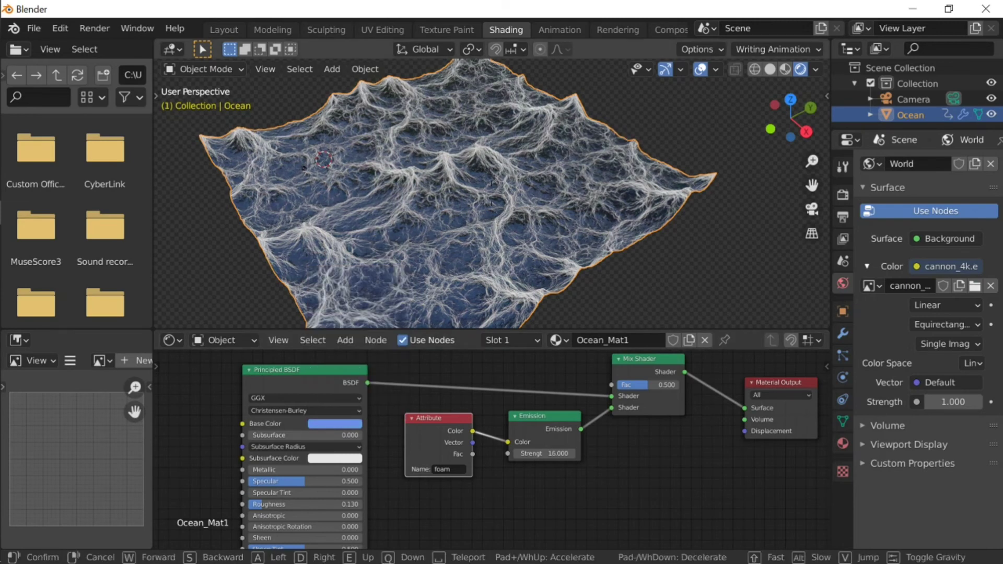
pyautogui.press('w')
pyautogui.press('w')
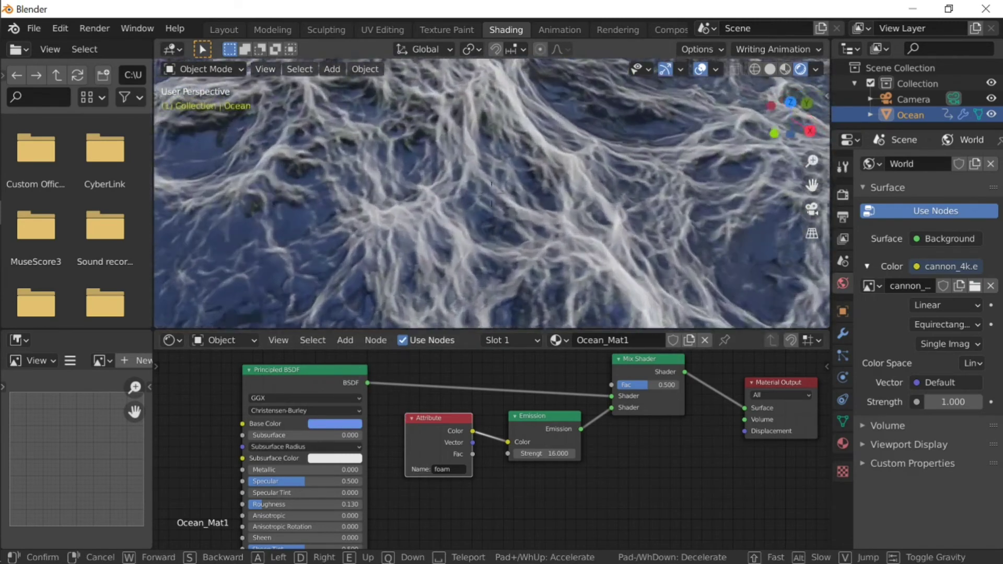
pyautogui.press('w')
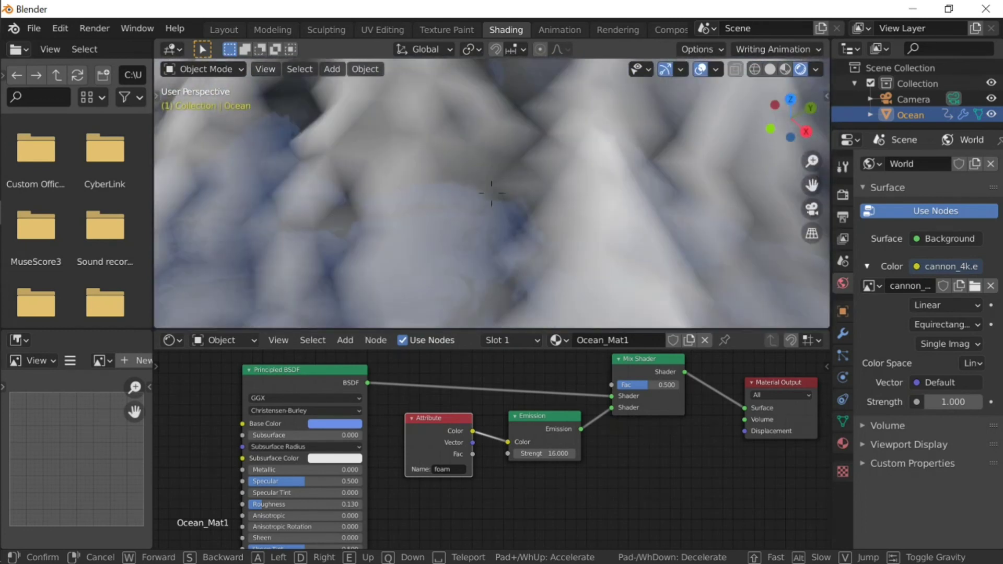
pyautogui.press('s')
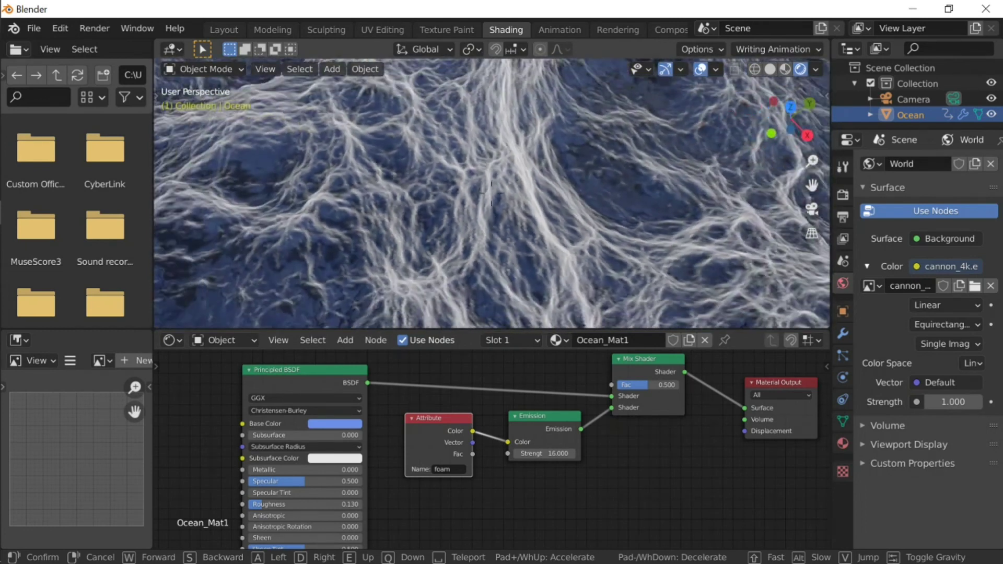
pyautogui.press('s')
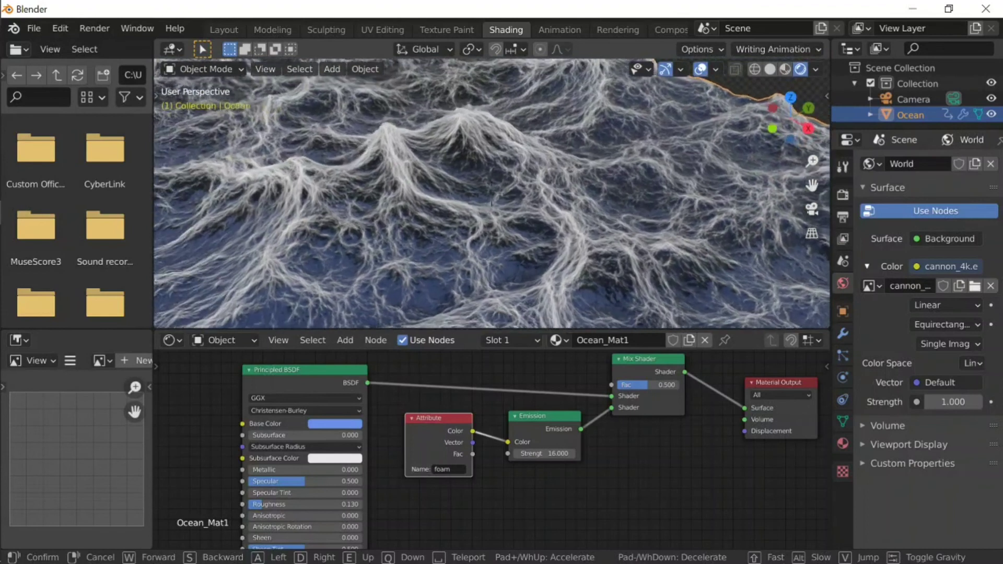
pyautogui.press('w')
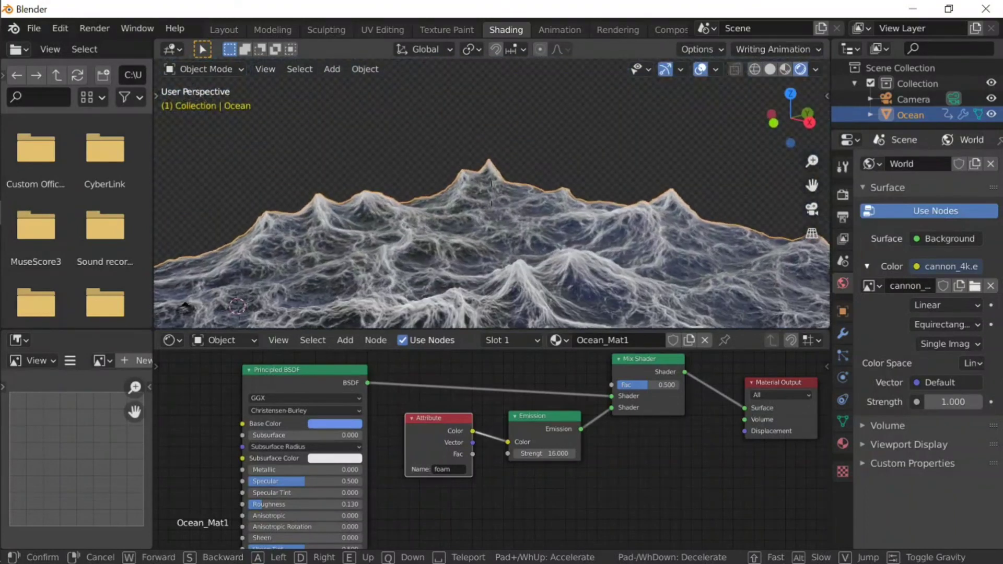
pyautogui.click(491, 195)
pyautogui.hotkey('shift', '`')
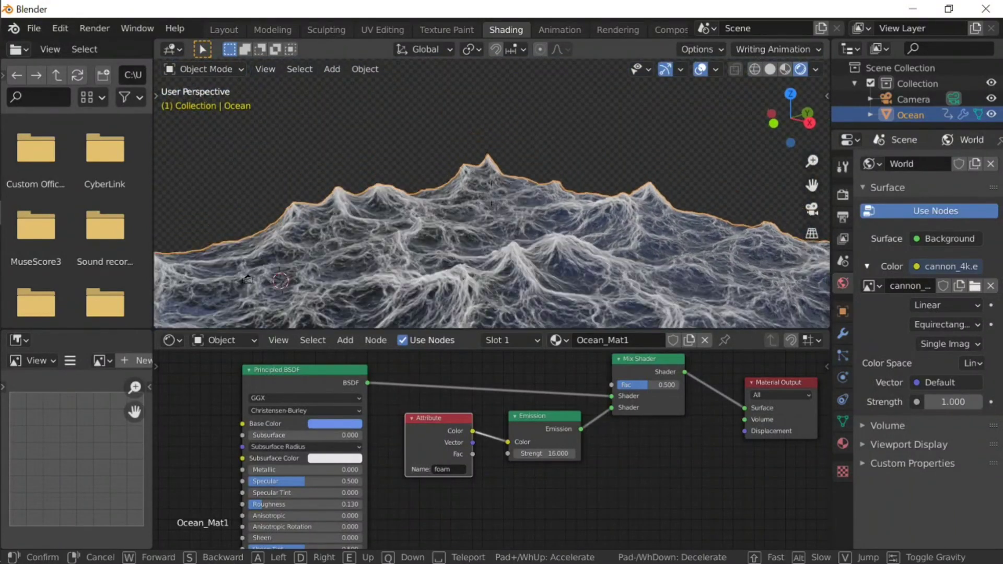
pyautogui.press('w')
pyautogui.press('w')
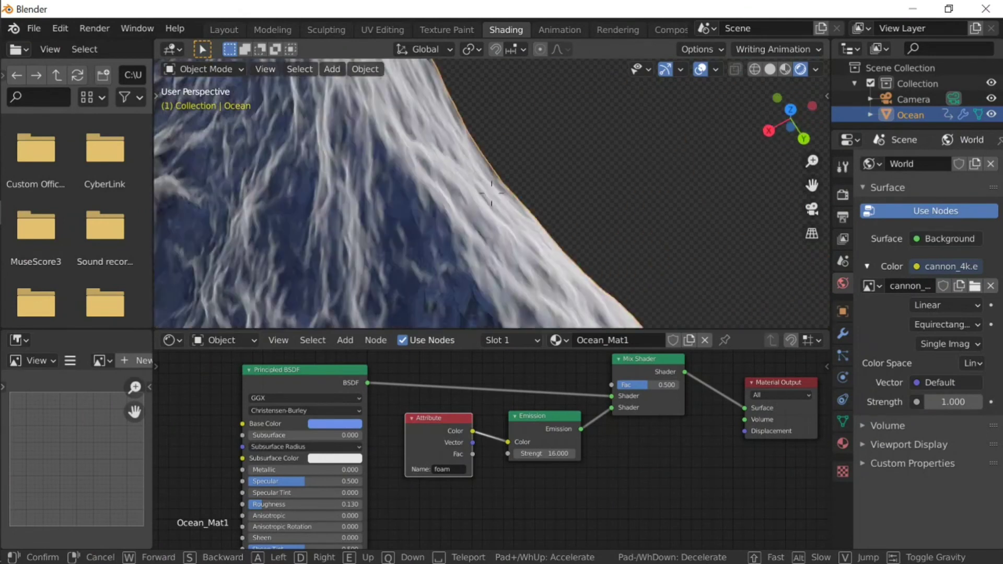
pyautogui.press('s')
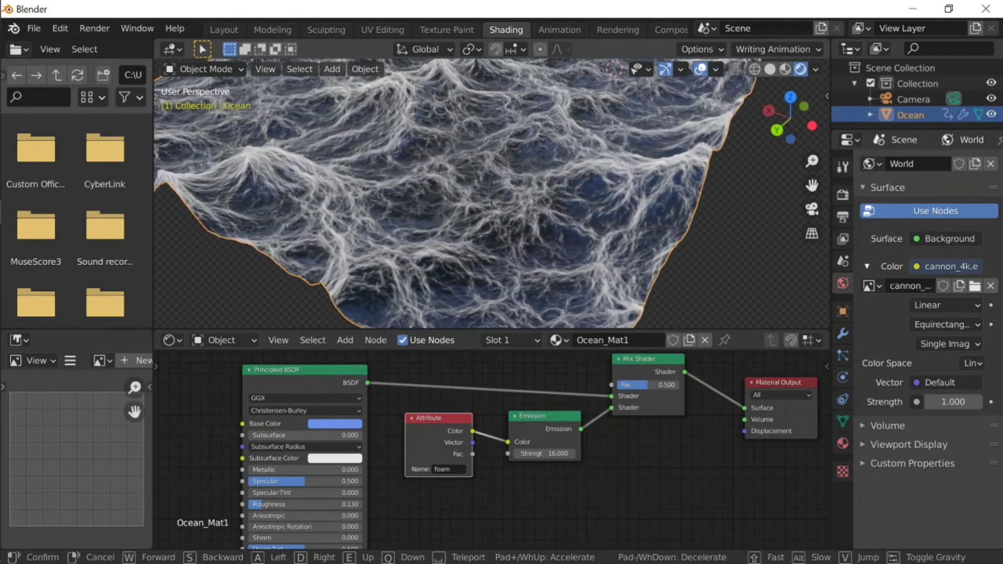
pyautogui.click(491, 196)
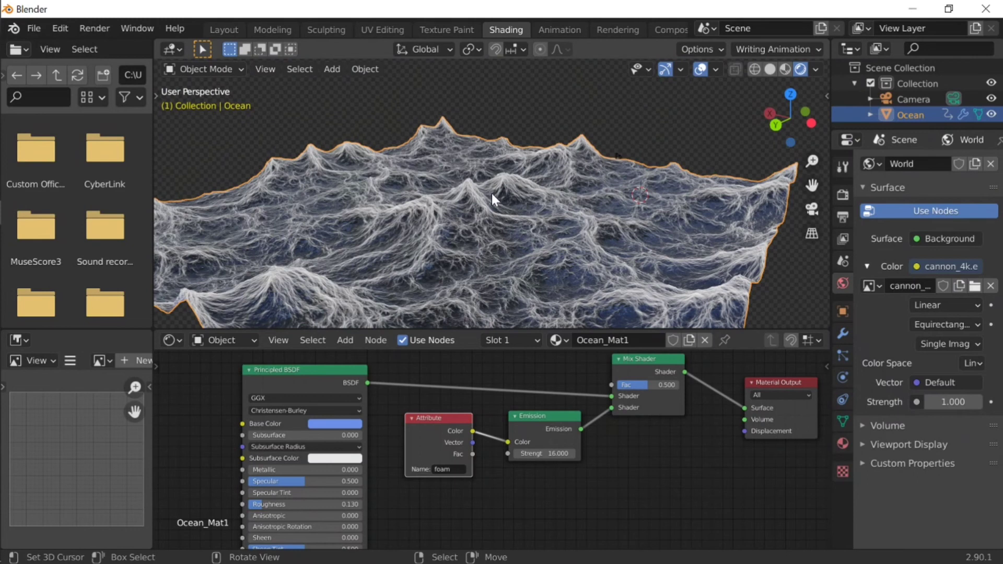
# Deselect the ocean and examine its waves and foam without the selection outline, from low and raised viewpoints
pyautogui.hotkey('shift', '`')
pyautogui.press('s')
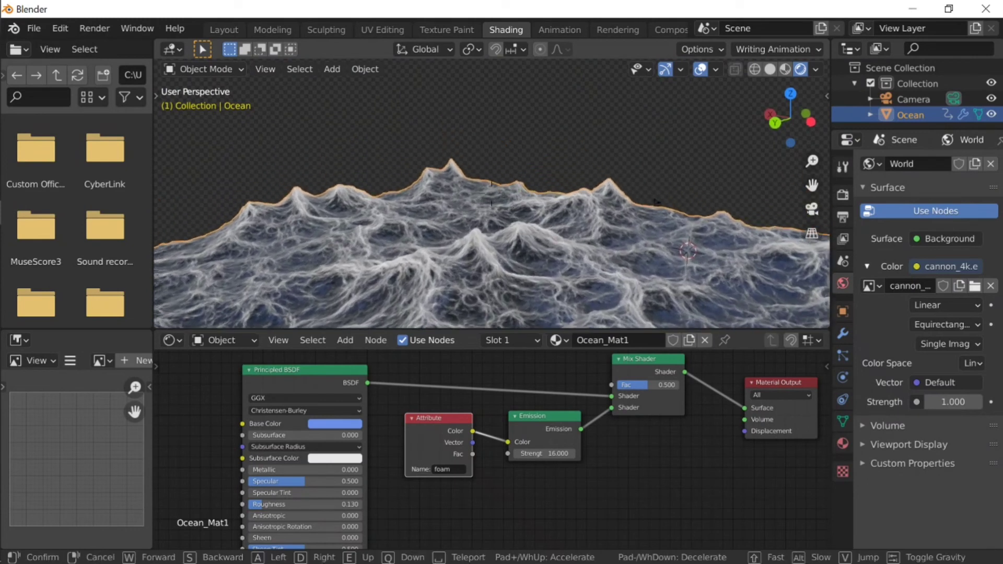
pyautogui.click(491, 193)
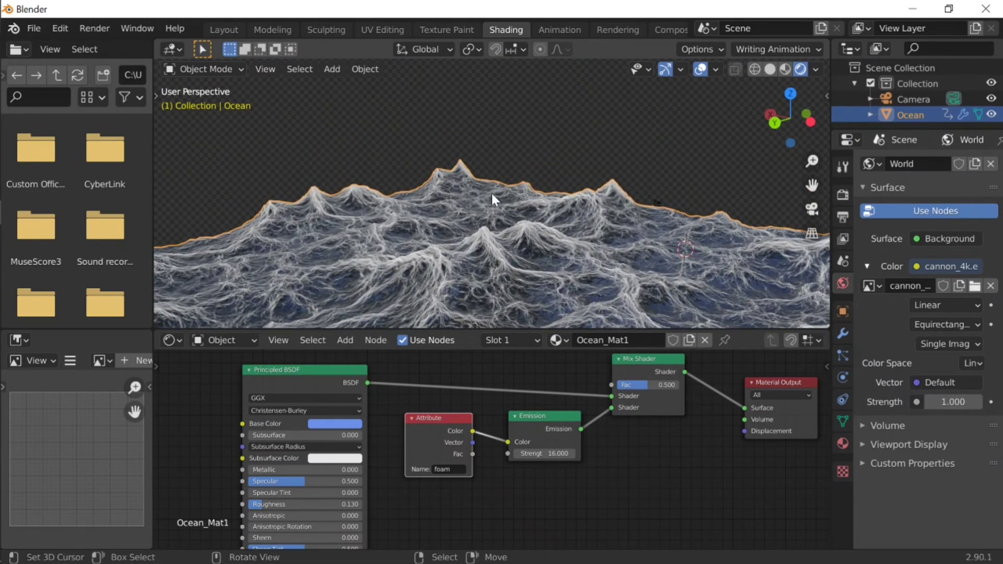
pyautogui.click(522, 135)
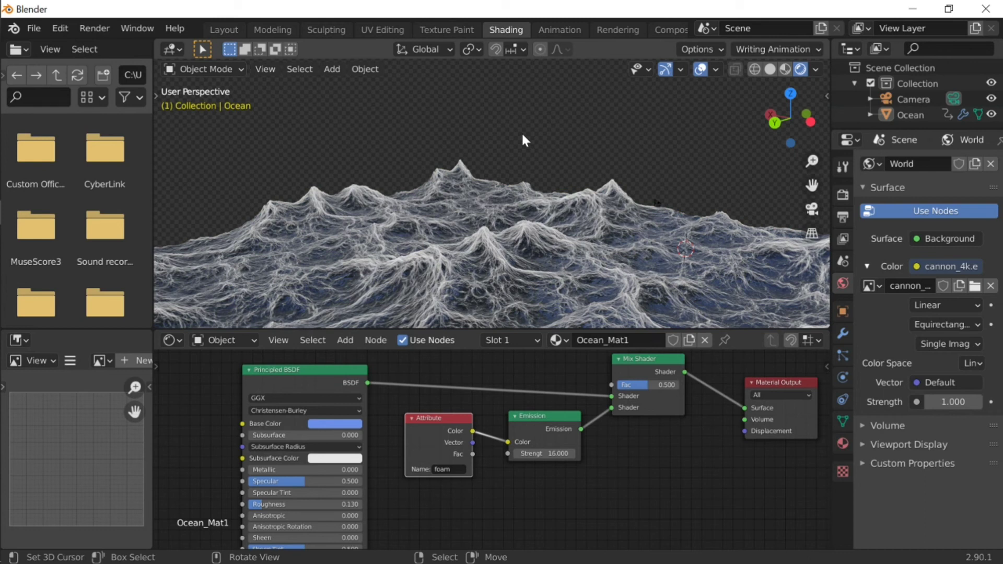
pyautogui.hotkey('shift', '`')
pyautogui.click(491, 193)
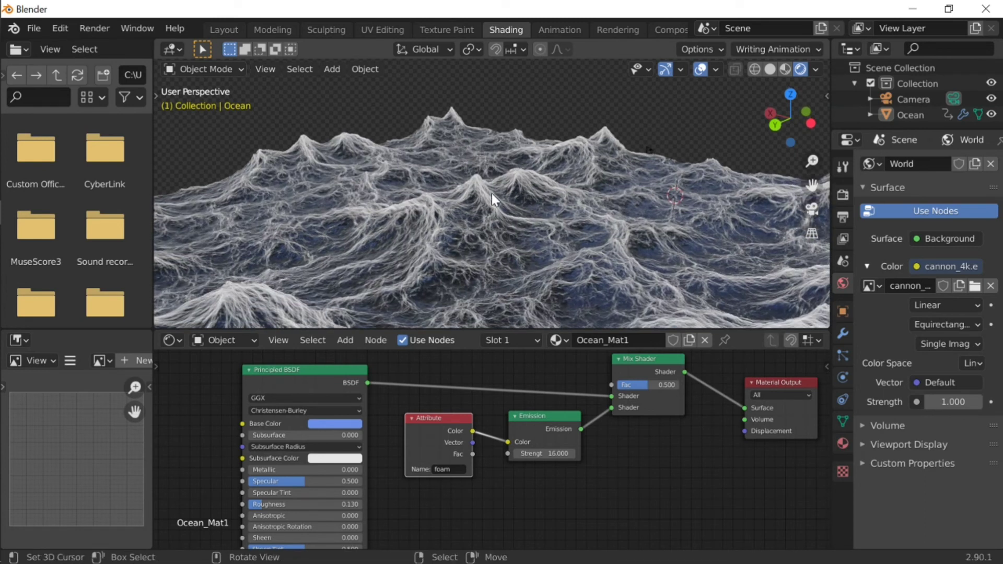
pyautogui.hotkey('shift', '`')
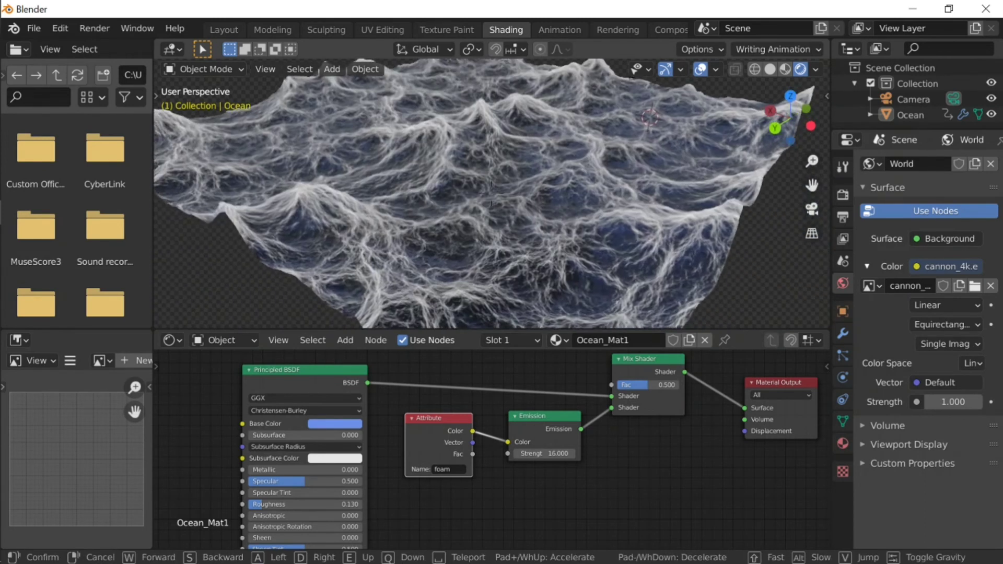
pyautogui.press('s')
pyautogui.click(491, 193)
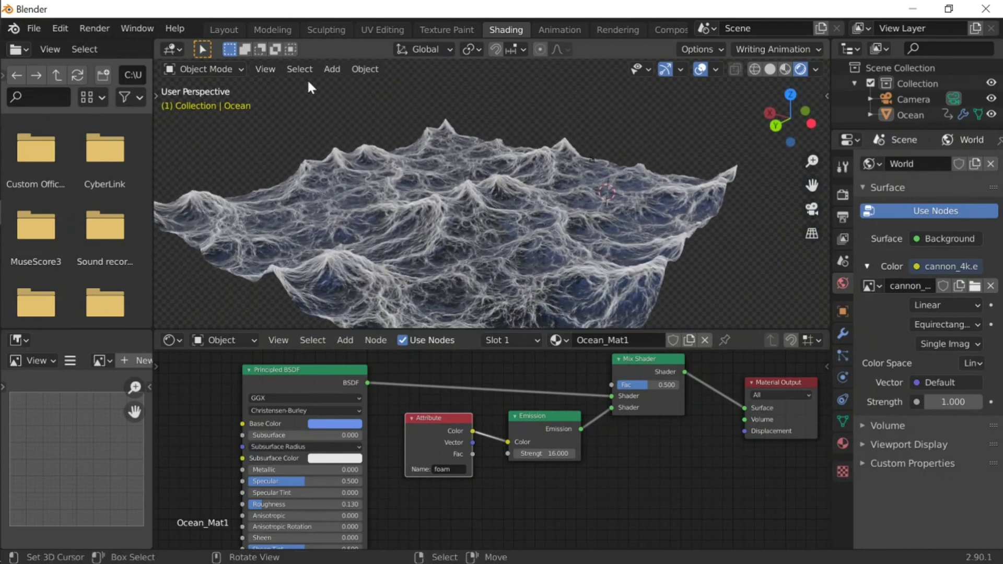
pyautogui.hotkey('shift', '`')
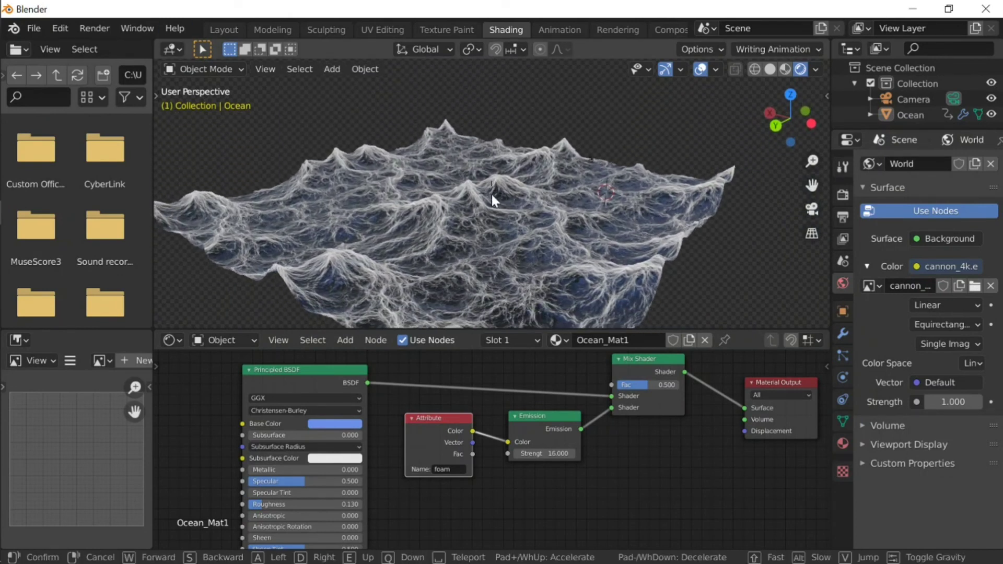
pyautogui.click(491, 194)
# Set the Emission node's Strength to 15.9 and check the foam brightness across the ocean surface
pyautogui.moveTo(544, 453); pyautogui.dragTo(546, 453)
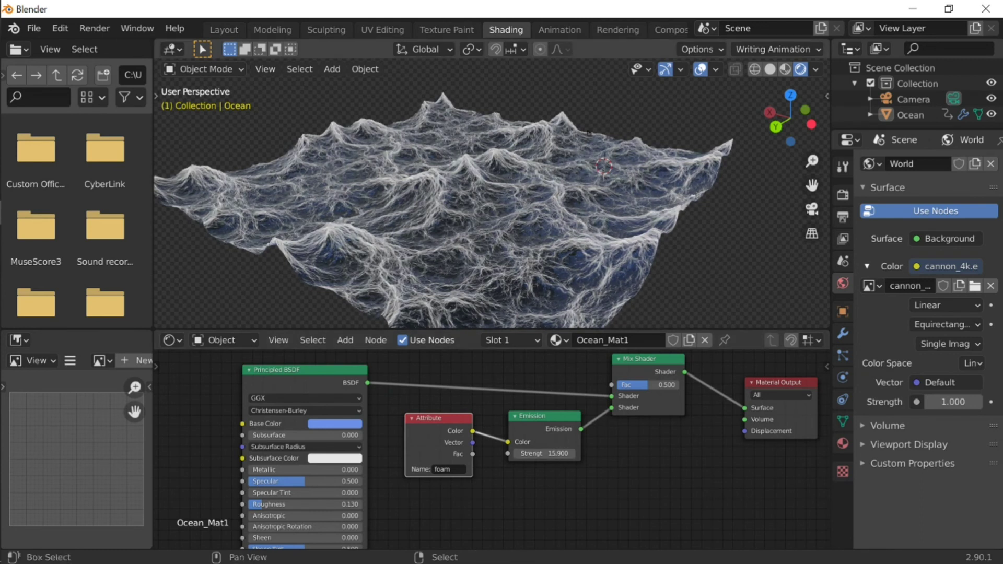
pyautogui.hotkey('shift', '`')
pyautogui.press('w')
pyautogui.click(490, 193)
pyautogui.hotkey('shift', '`')
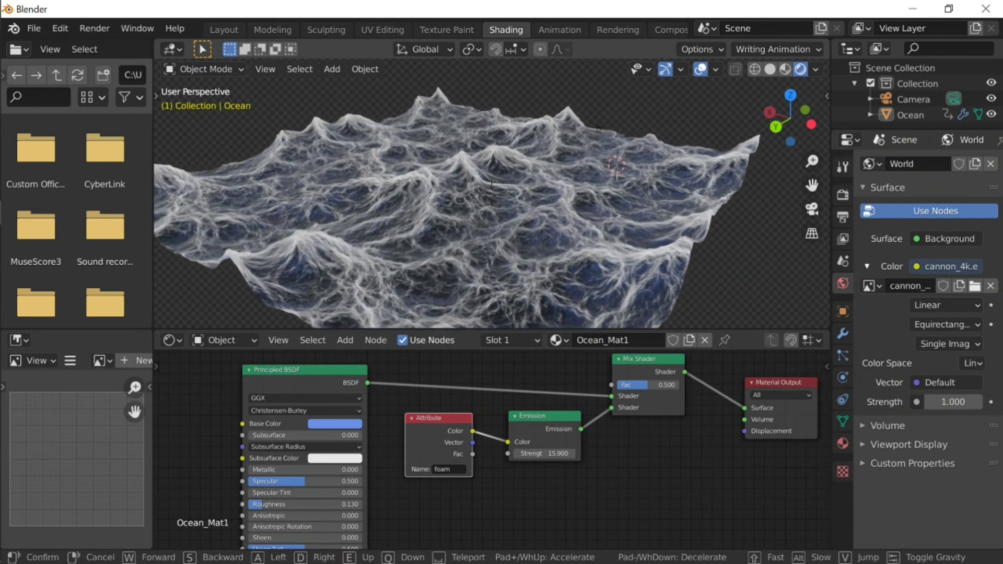
pyautogui.click(491, 191)
# Try green, amber and magenta as the Principled BSDF's Base Color, and settle on a bright turquoise
pyautogui.click(334, 423)
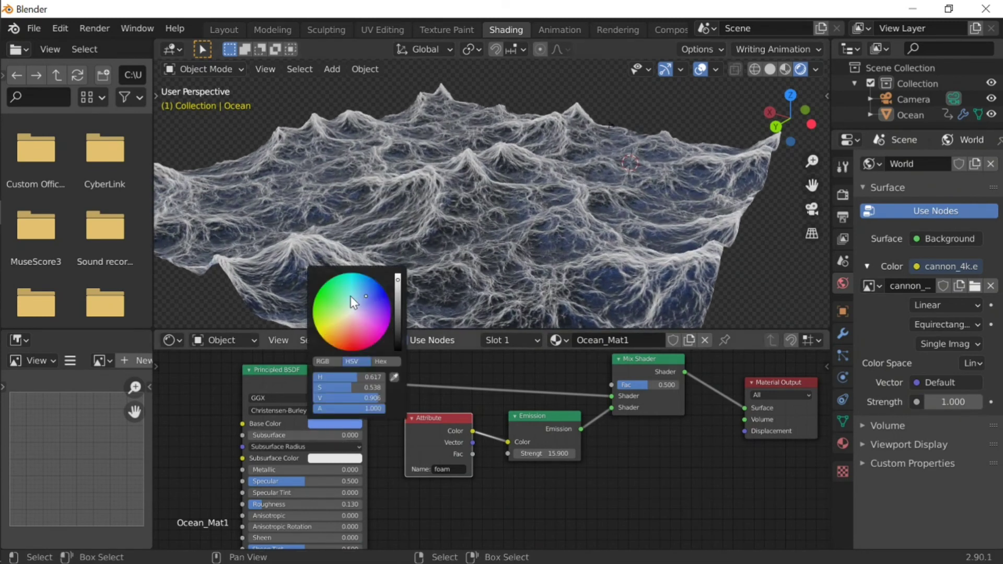
pyautogui.moveTo(343, 311); pyautogui.dragTo(335, 285)
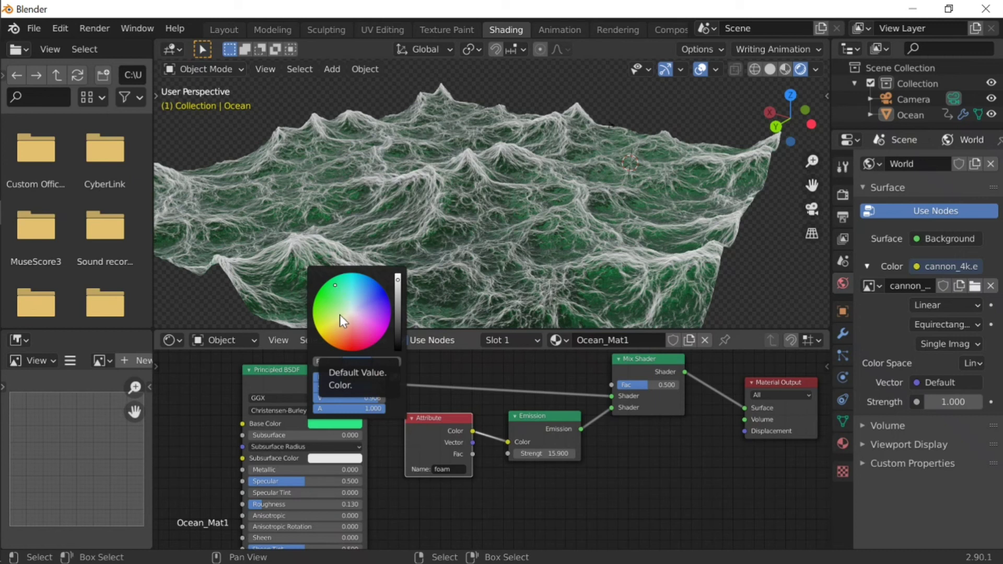
pyautogui.moveTo(339, 314); pyautogui.dragTo(322, 338)
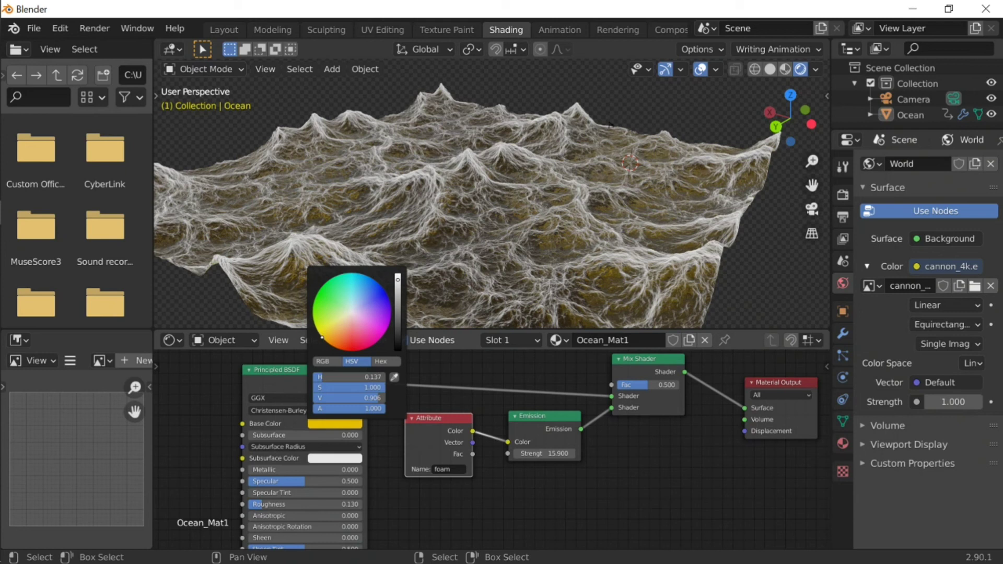
pyautogui.moveTo(322, 338); pyautogui.dragTo(387, 328)
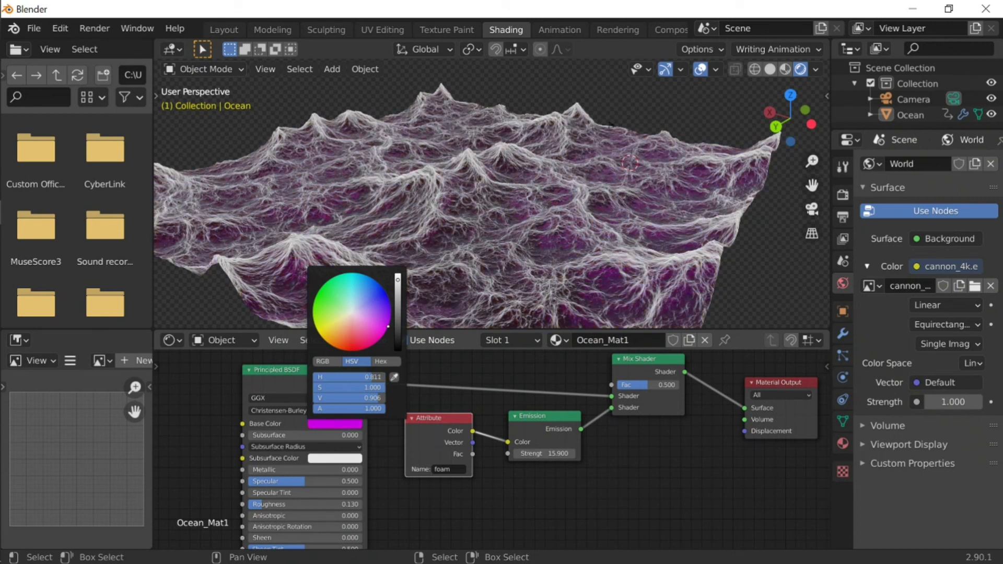
pyautogui.moveTo(389, 324); pyautogui.dragTo(339, 274)
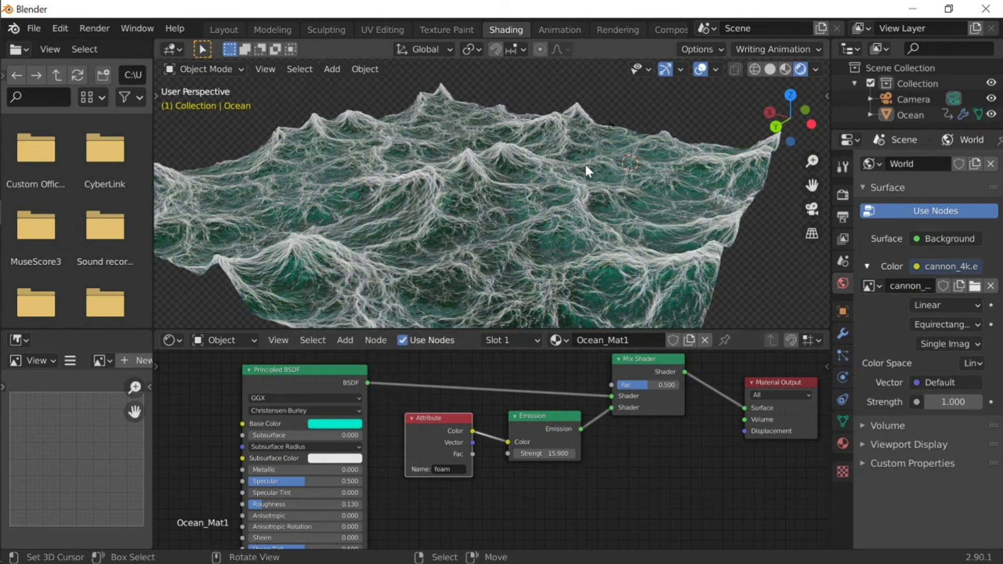
# Look over the turquoise water, select the ocean and set the Ocean modifier's Resolution to 50
pyautogui.hotkey('shift', '`')
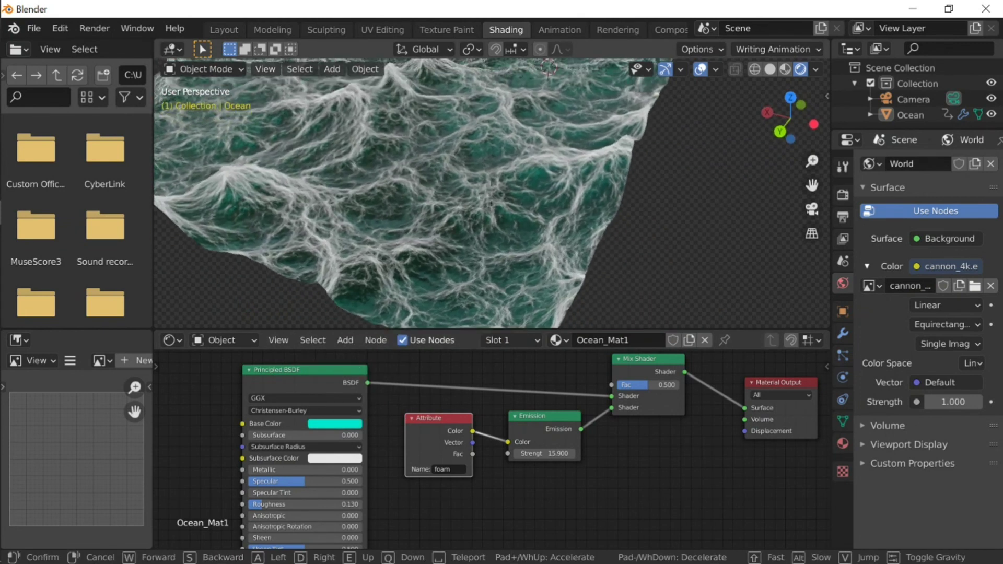
pyautogui.click(544, 211)
pyautogui.click(544, 211)
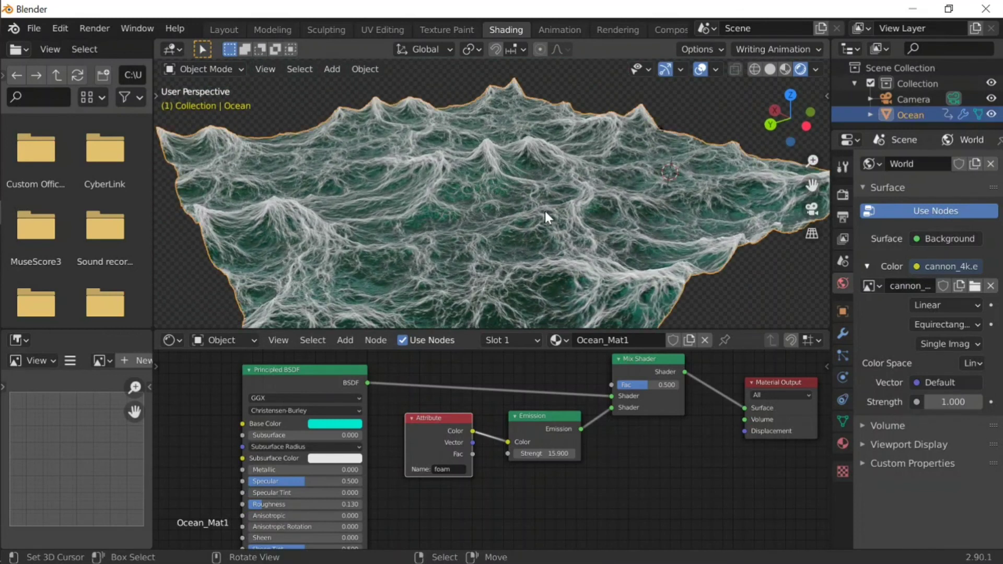
pyautogui.hotkey('shift', '`')
pyautogui.click(491, 194)
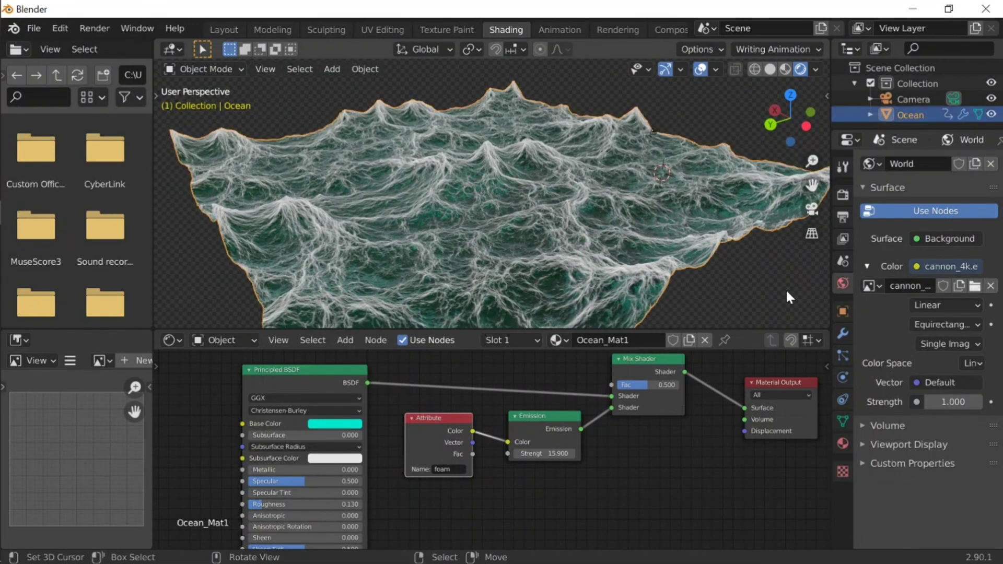
pyautogui.click(842, 336)
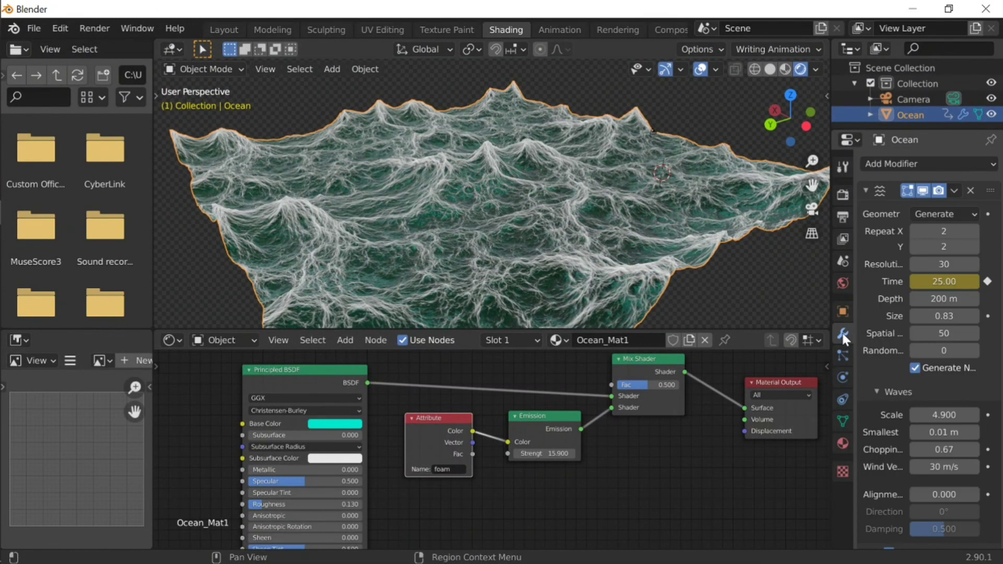
pyautogui.click(955, 298)
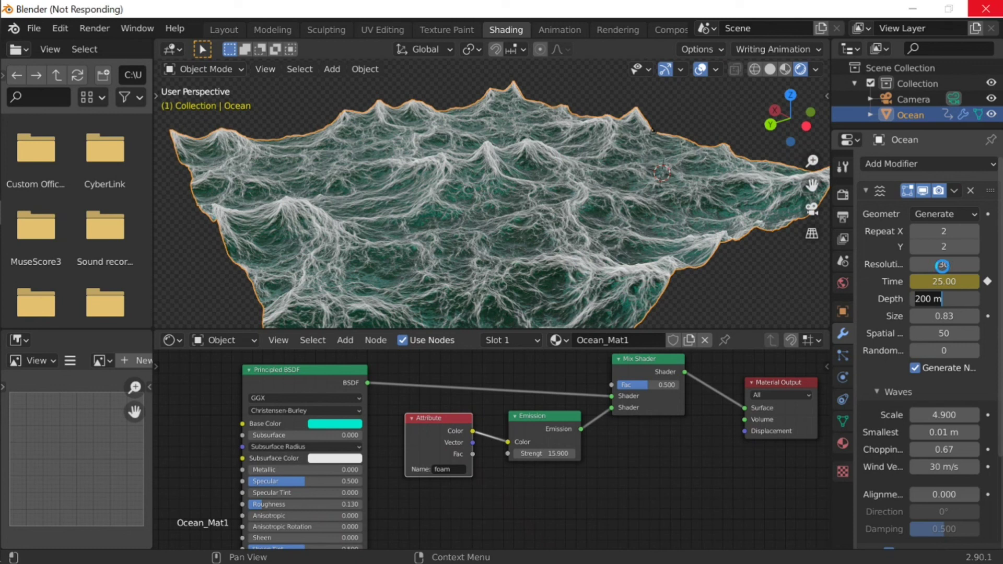
pyautogui.click(943, 265)
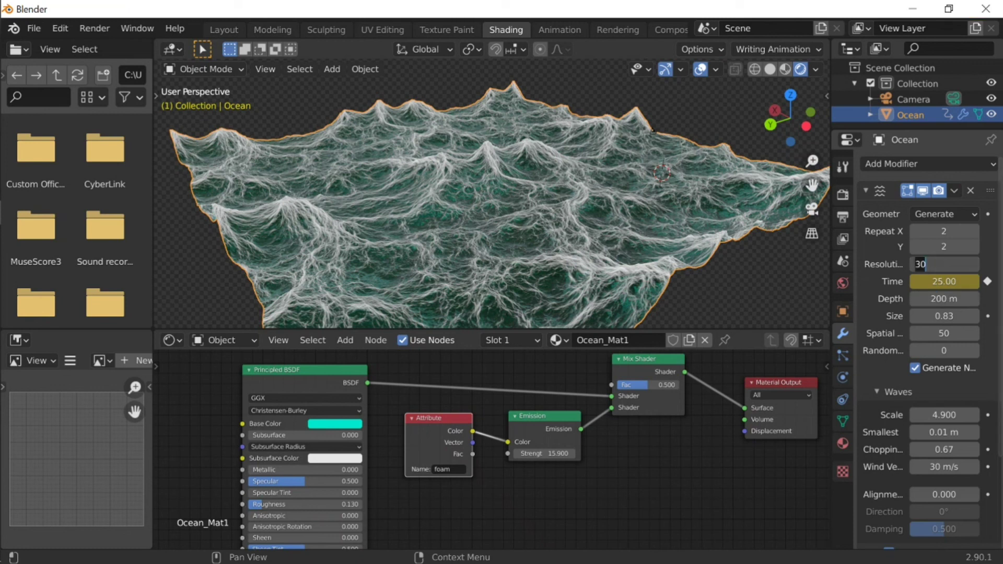
pyautogui.write('90')
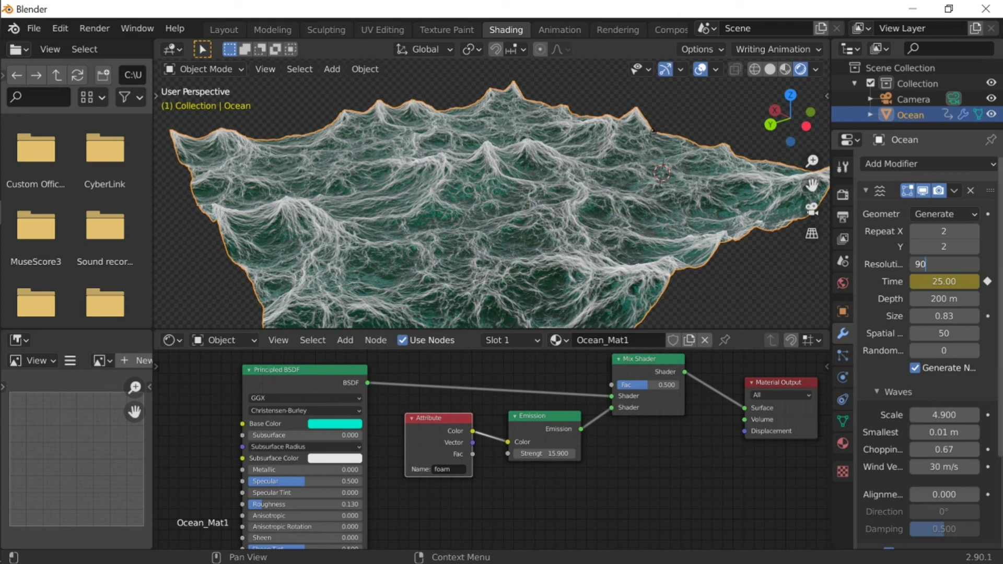
pyautogui.write('5')
pyautogui.press('BackSpace')
pyautogui.press('BackSpace')
pyautogui.press('BackSpace')
pyautogui.write('50')
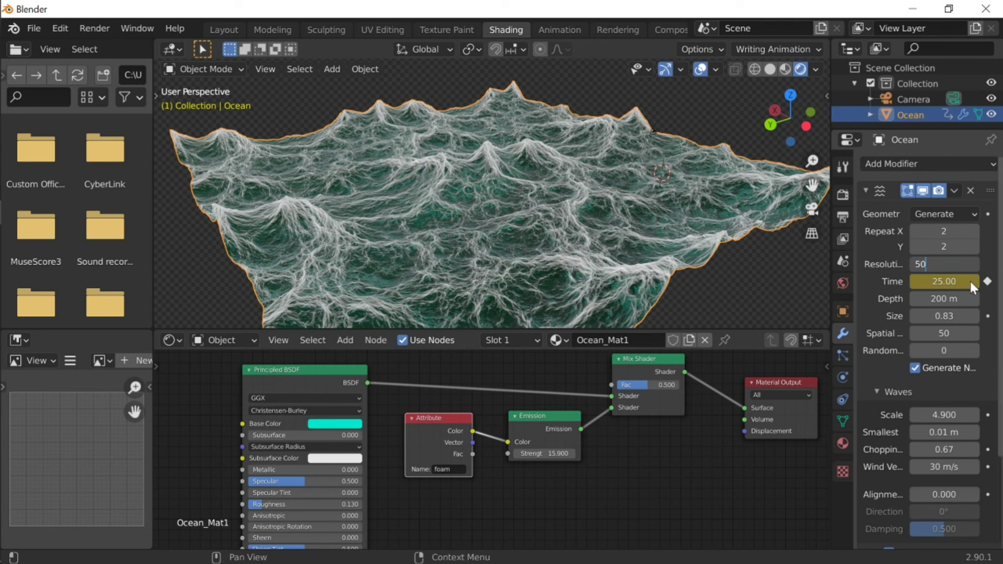